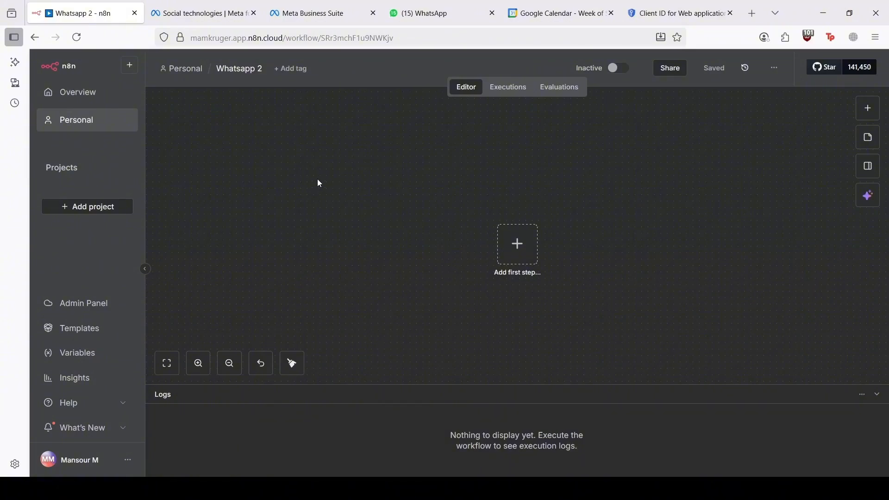
- View the Meta for Developers and Meta Business Suite home pages and their web addresses, ending on the developer site
left_click(201, 16)
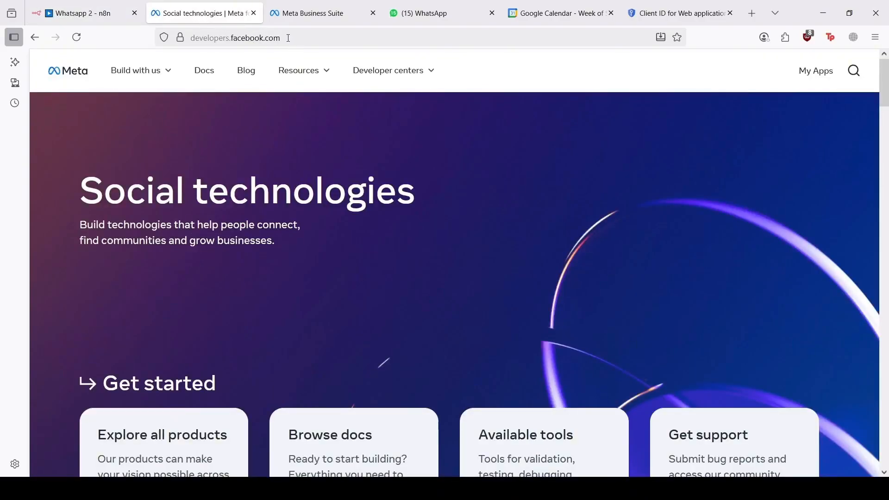
left_click(302, 13)
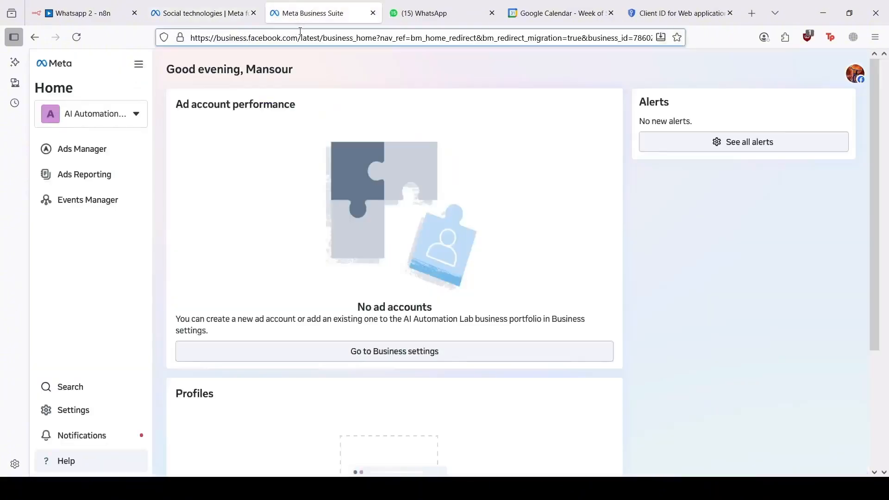
left_click_drag(297, 35, 192, 37)
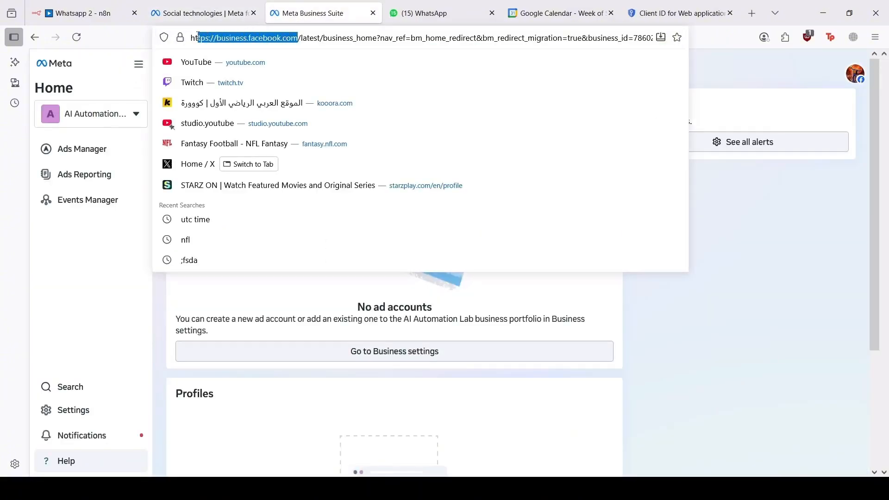
left_click(195, 10)
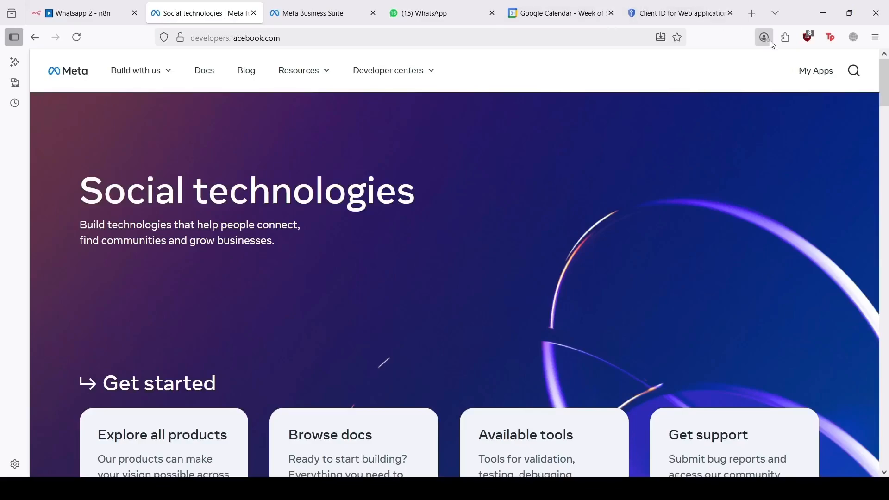
- Start creating a new Meta app from the apps overview and name it "N8n Agent 2"
left_click(802, 72)
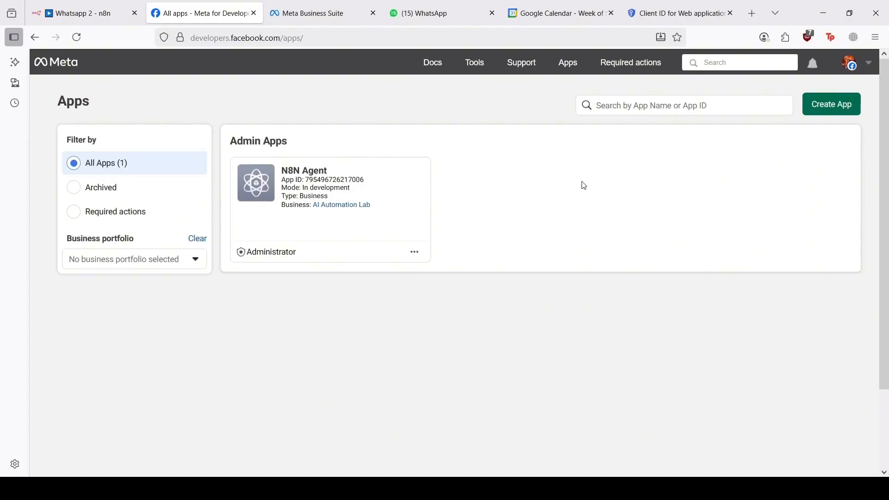
left_click(829, 115)
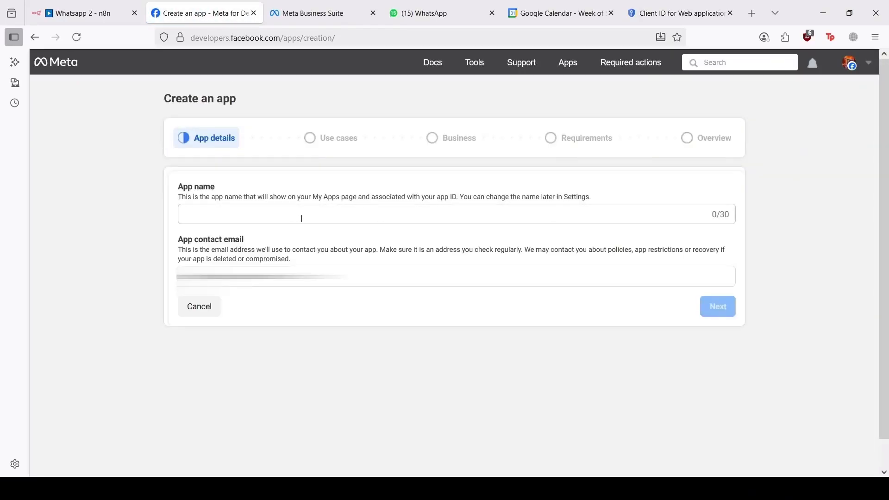
left_click(301, 218)
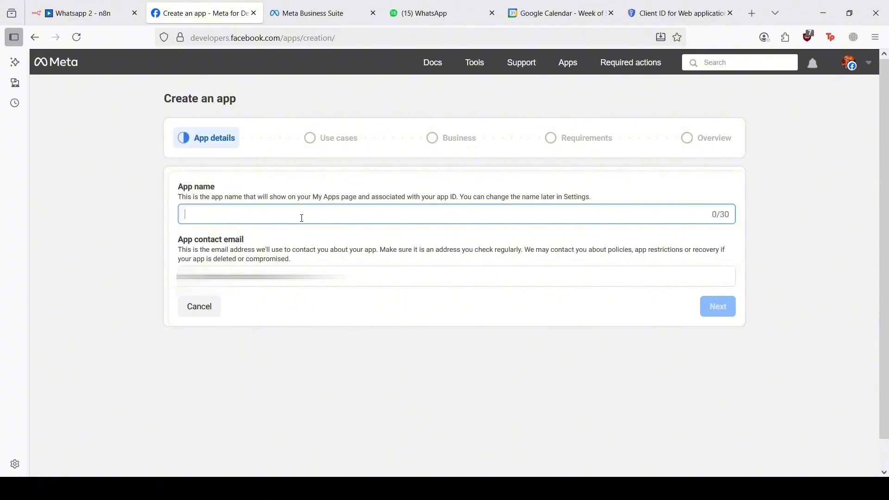
type("n")
key("BackSpace")
type("N")
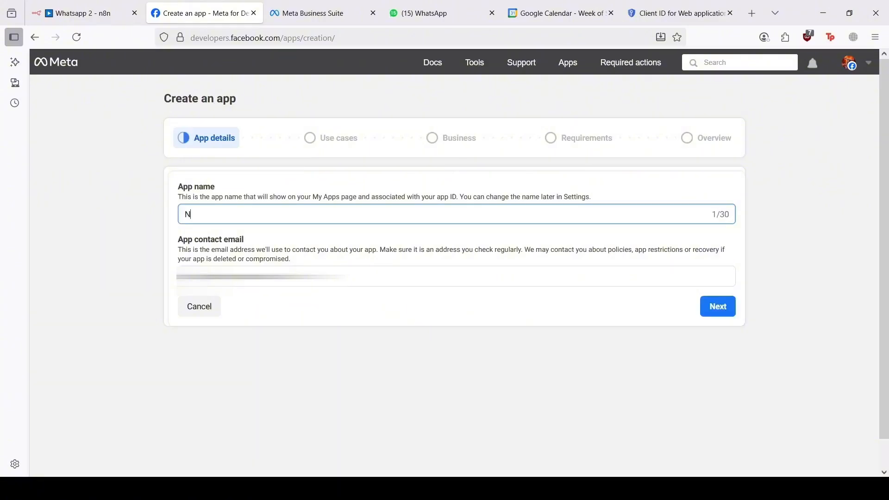
type("8n Agent 2")
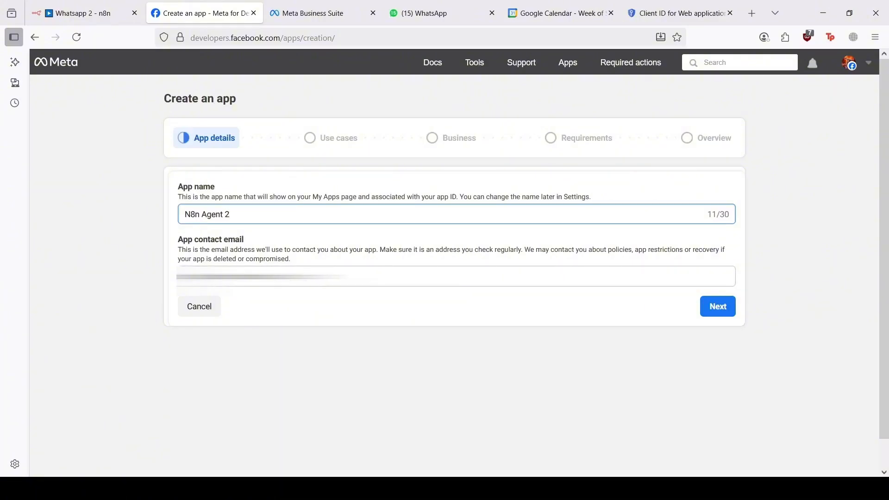
left_click(713, 309)
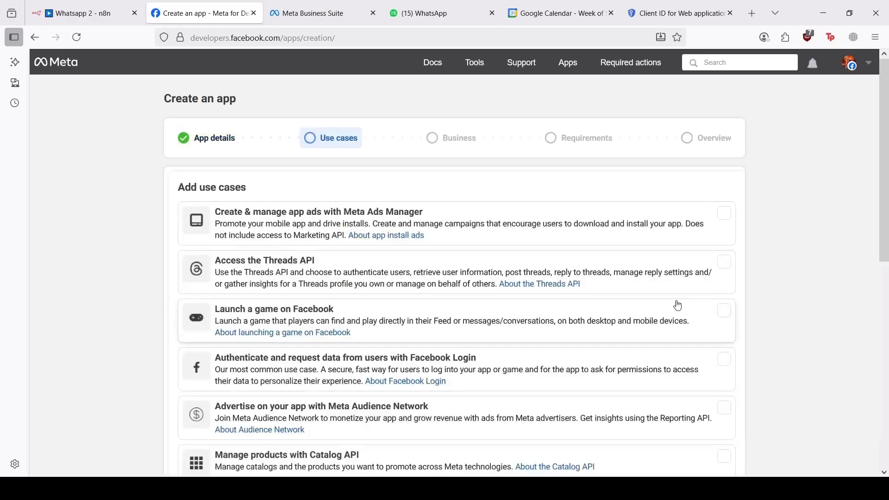
- Choose Other as the new app's use case and Business as its app type
scroll(366, 312, "down", 6)
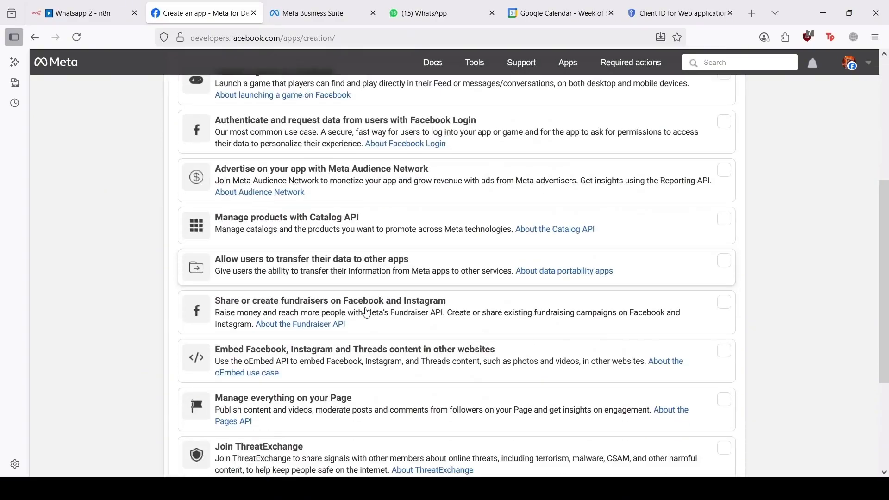
scroll(367, 313, "up", 6)
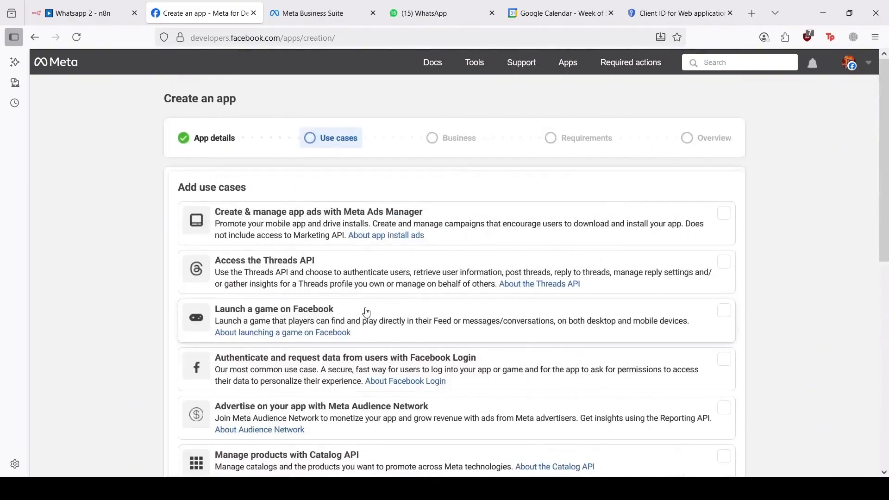
scroll(366, 313, "down", 7)
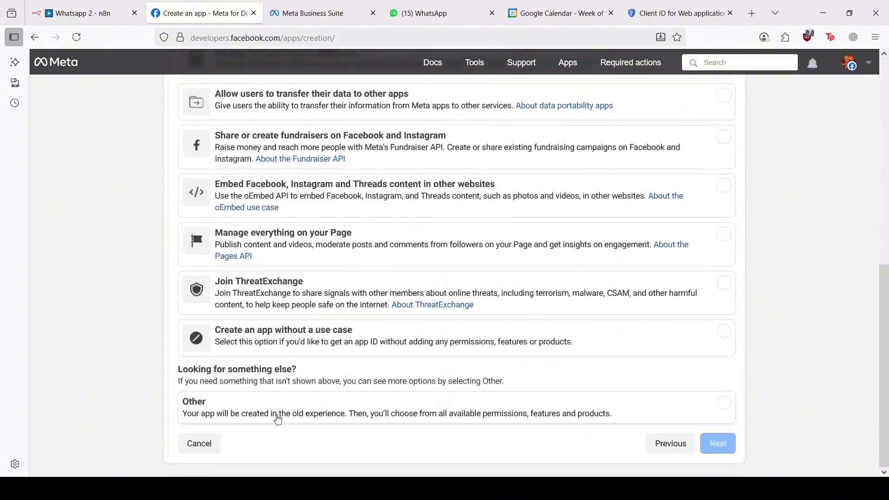
left_click(265, 414)
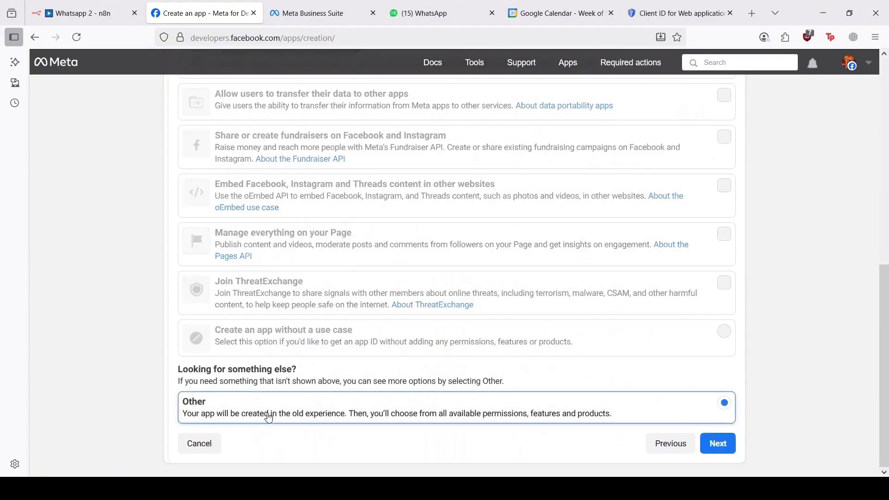
left_click(719, 445)
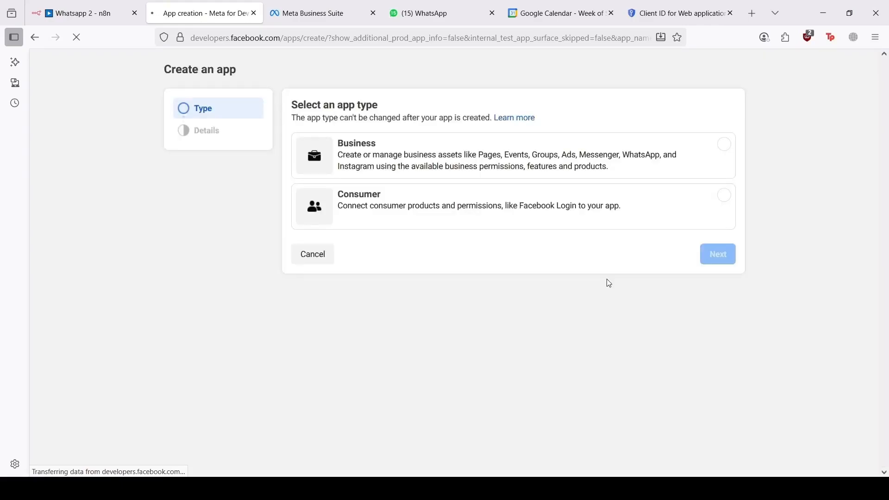
left_click(461, 171)
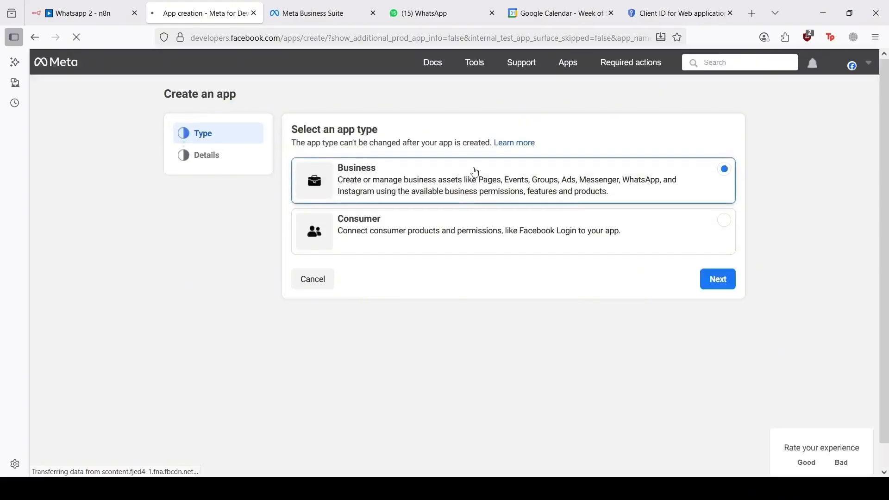
left_click(719, 280)
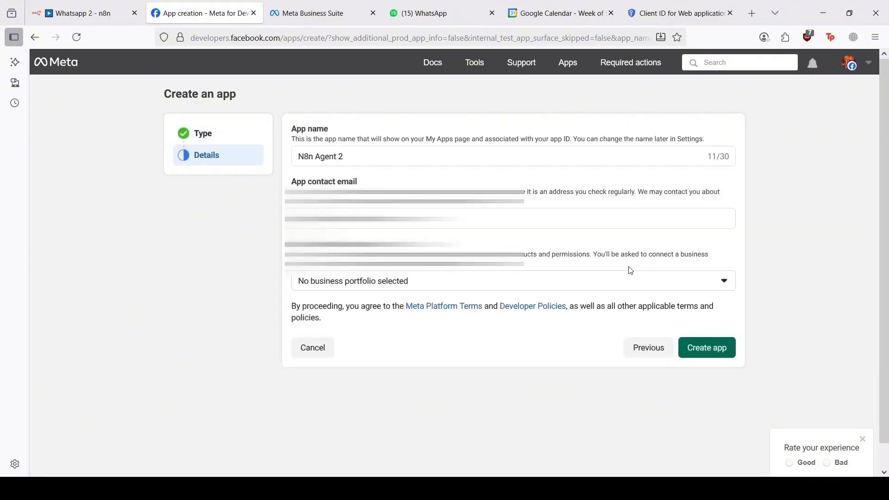
- Create the app without selecting a business portfolio and submit the account password to authorize it
left_click(708, 356)
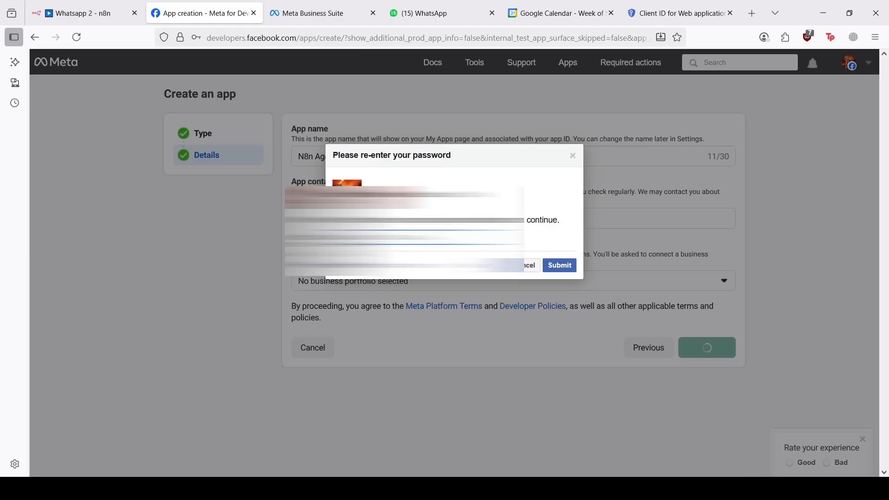
key("Return")
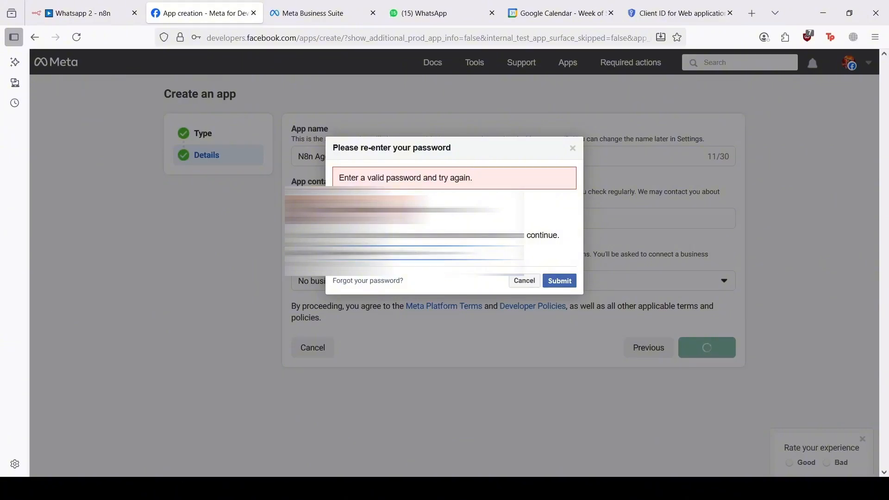
key("Return")
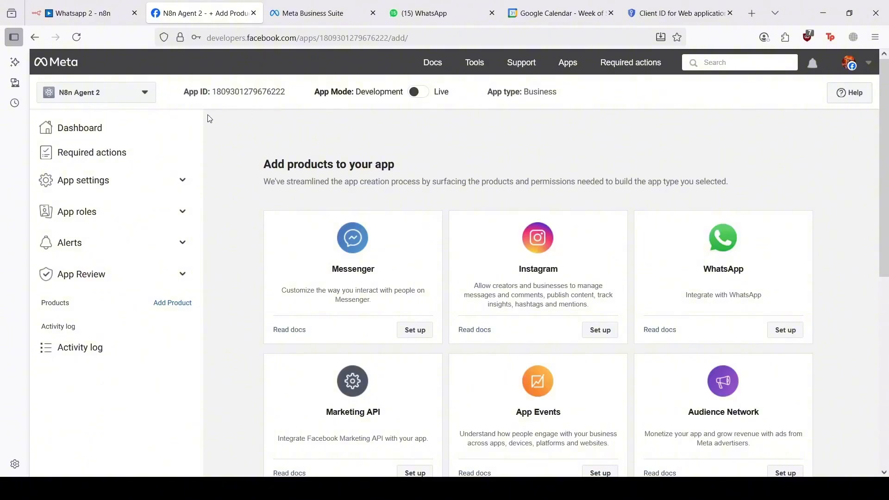
- Set up the WhatsApp product for the N8n Agent 2 app
left_click(772, 333)
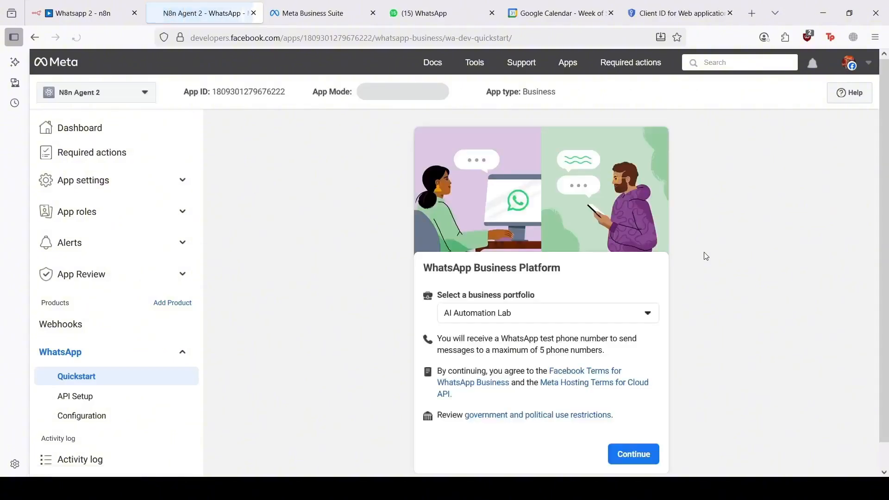
scroll(704, 254, "down", 1)
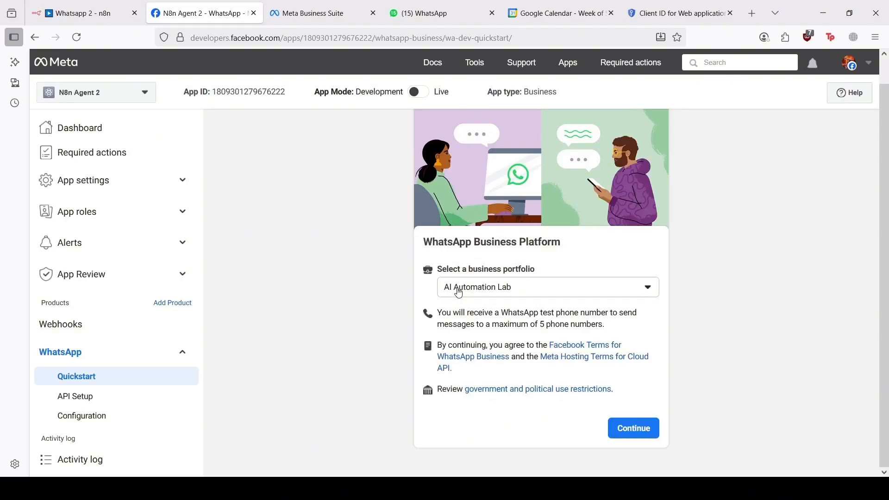
- In Meta Business Suite, view the available business portfolios and the form for creating one, leaving it without creating anything
left_click(296, 13)
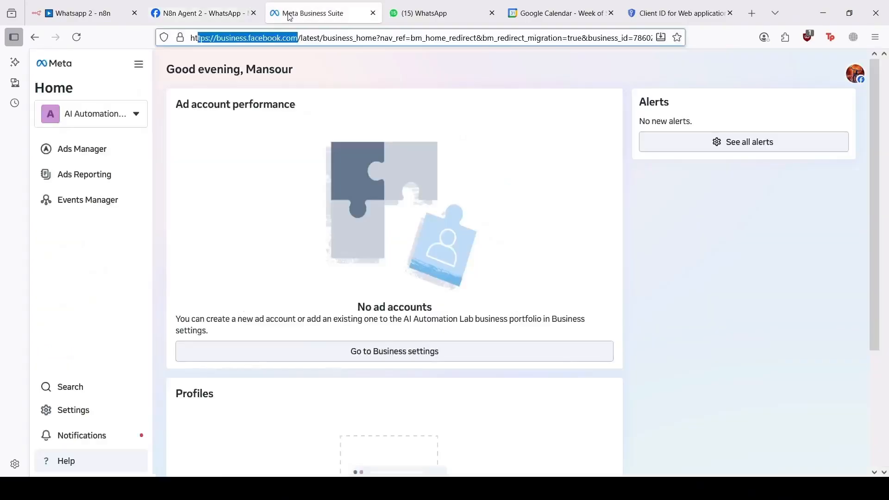
left_click(293, 36)
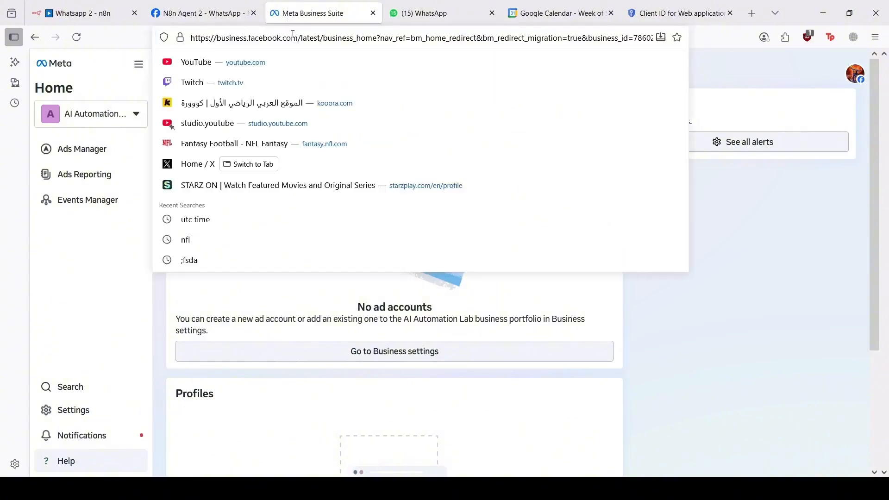
left_click(767, 269)
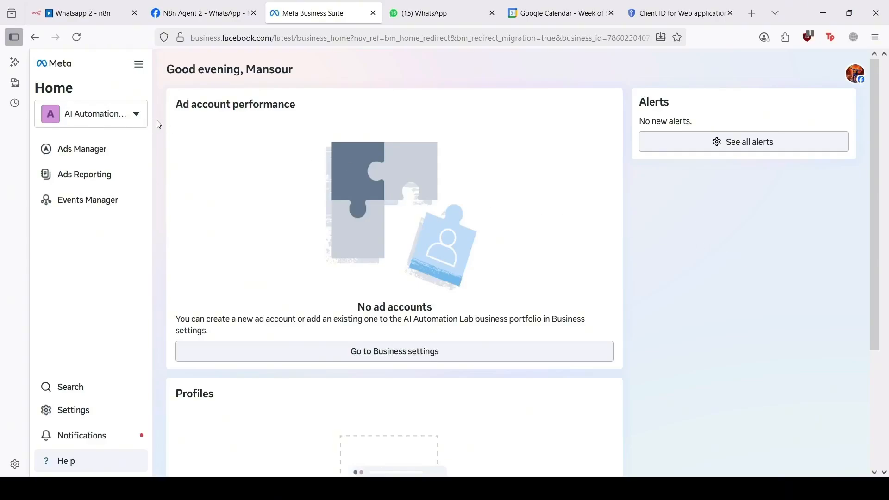
left_click(202, 13)
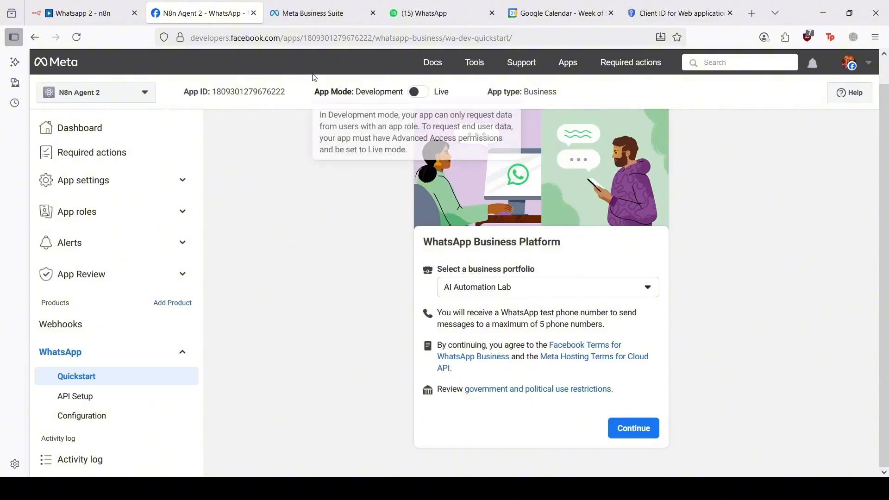
left_click(309, 13)
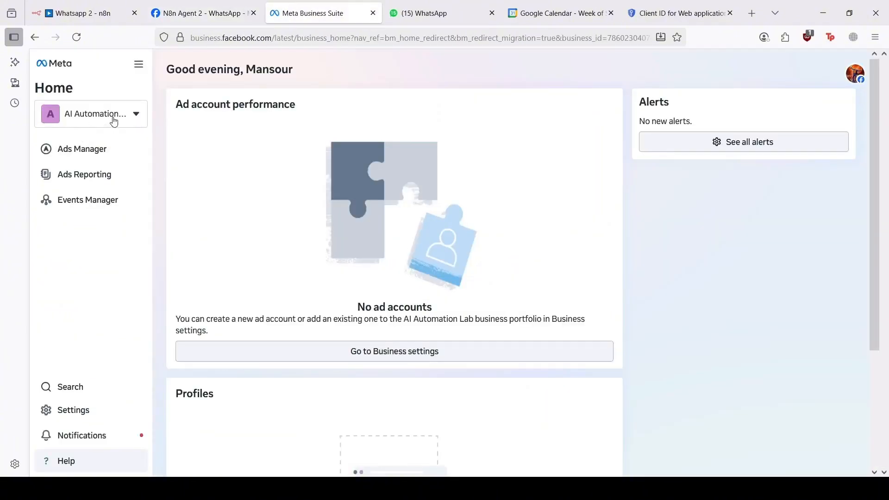
left_click(123, 119)
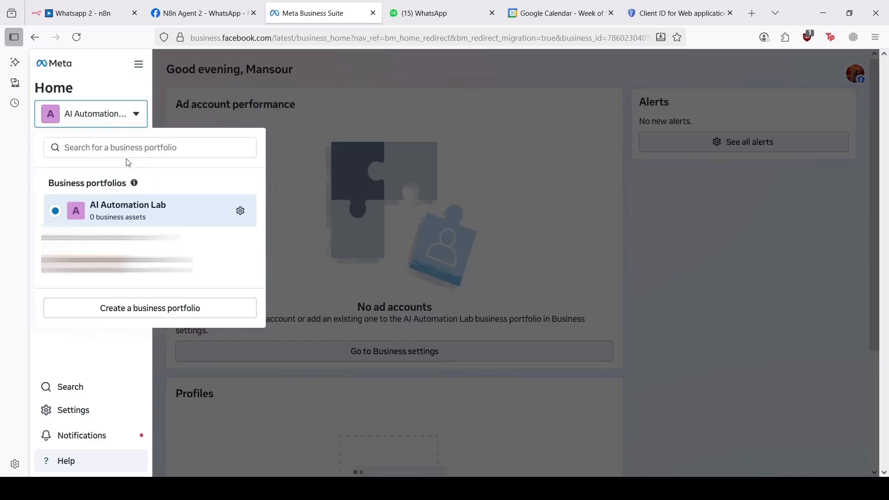
left_click(119, 314)
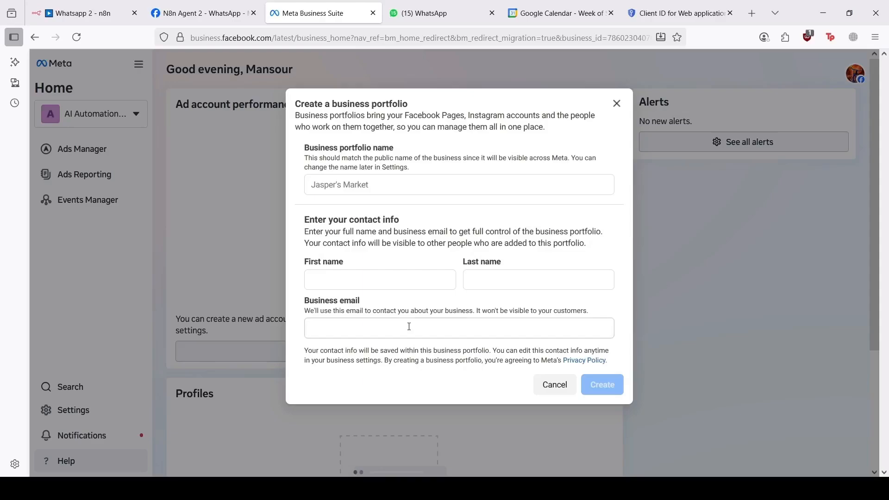
left_click(550, 390)
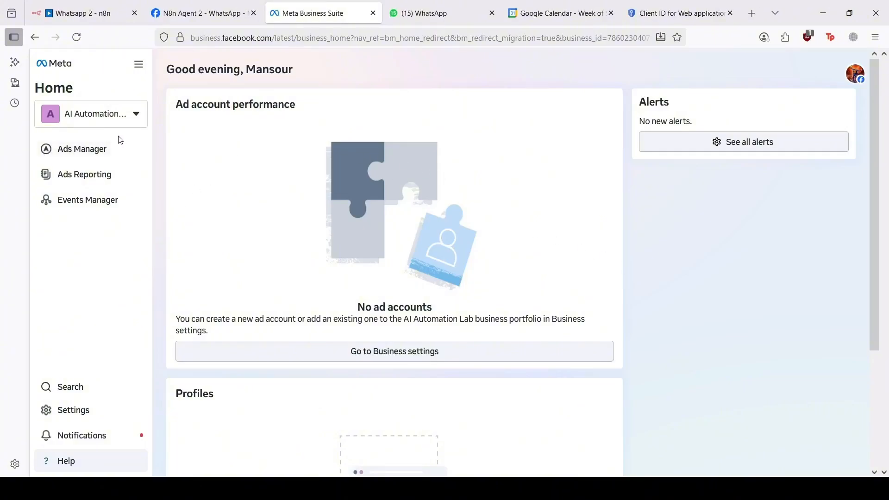
- Return to the app's WhatsApp Business Platform setup and continue with the AI Automation Lab business portfolio
left_click(191, 6)
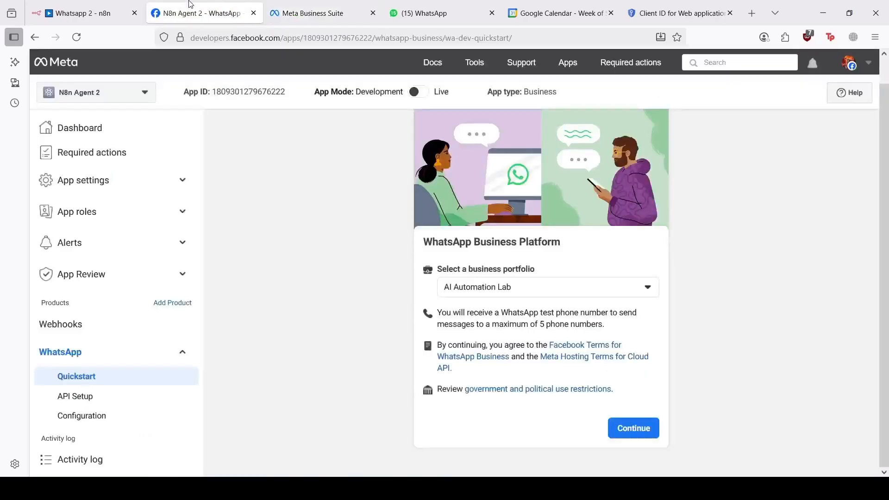
left_click(536, 292)
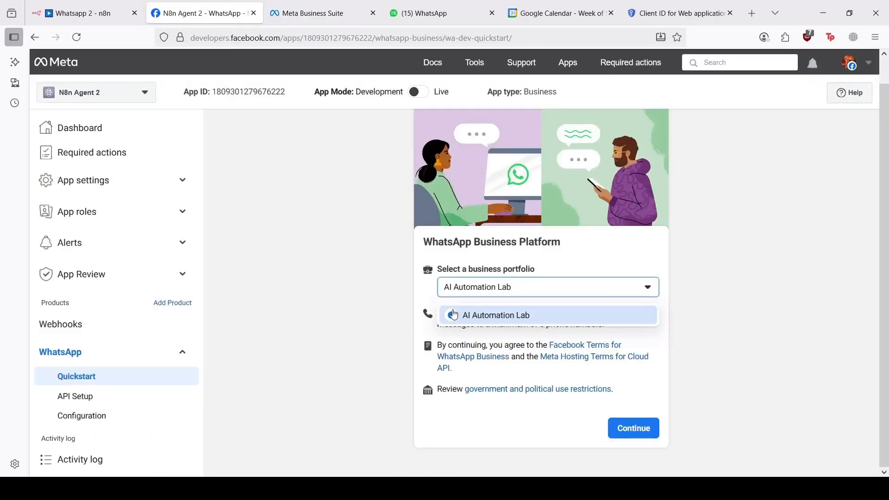
left_click(424, 287)
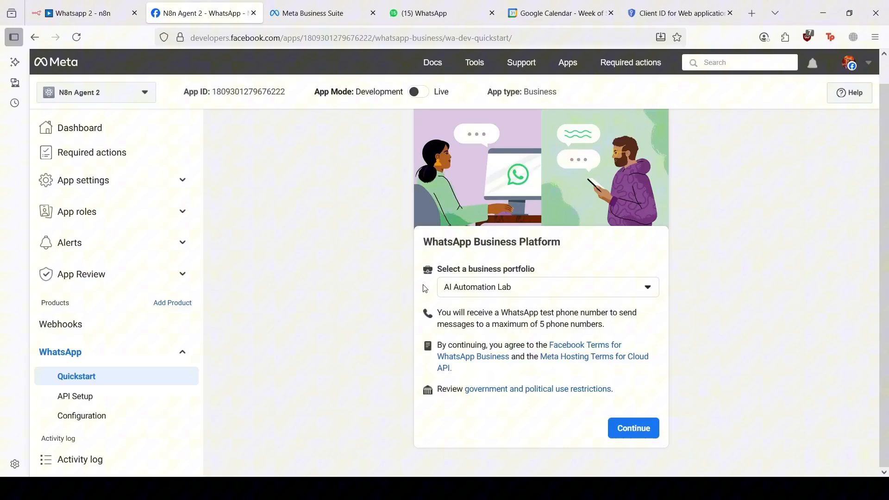
left_click(646, 424)
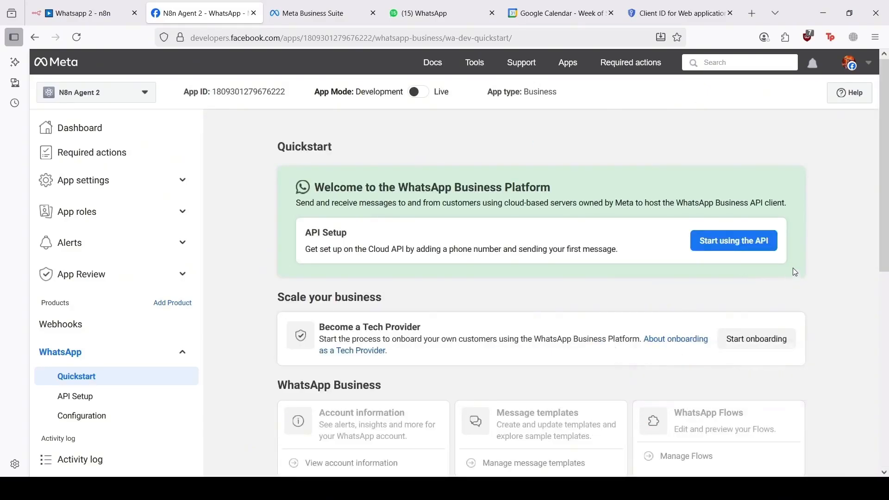
scroll(794, 273, "down", 2)
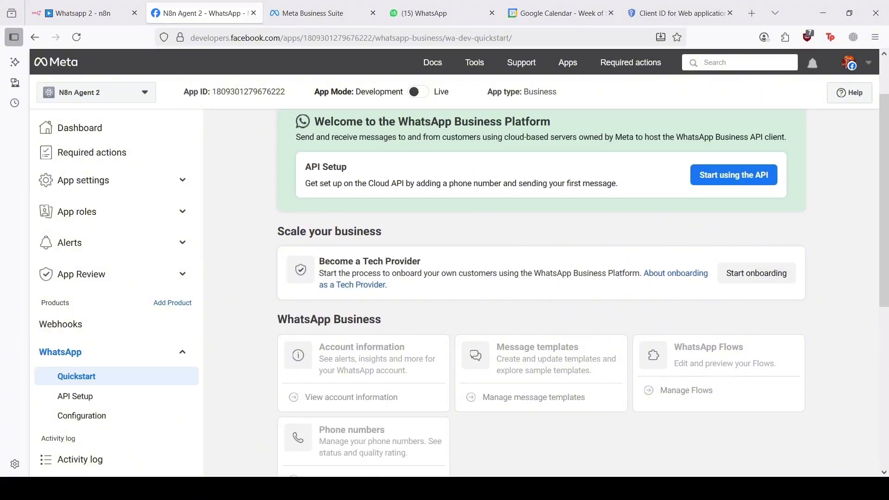
- In the app's WhatsApp API Setup, view the recipient number management list without changing it and select a saved recipient phone number
scroll(540, 292, "up", 1)
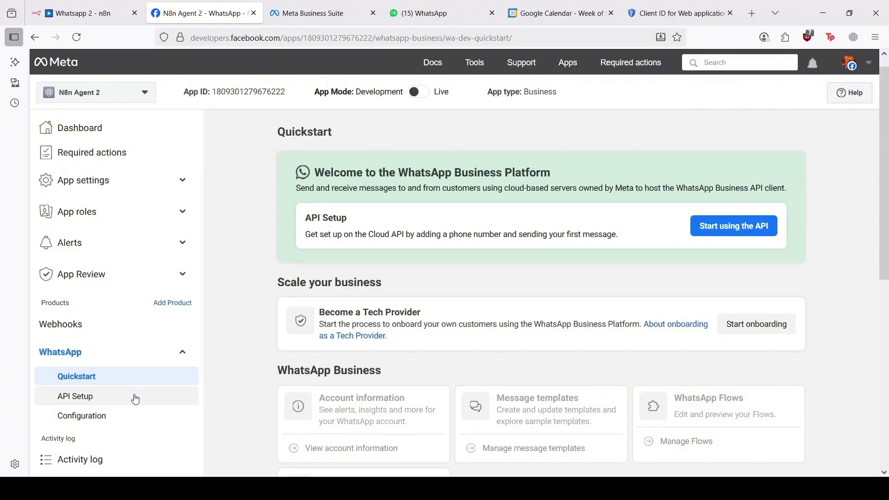
left_click(113, 397)
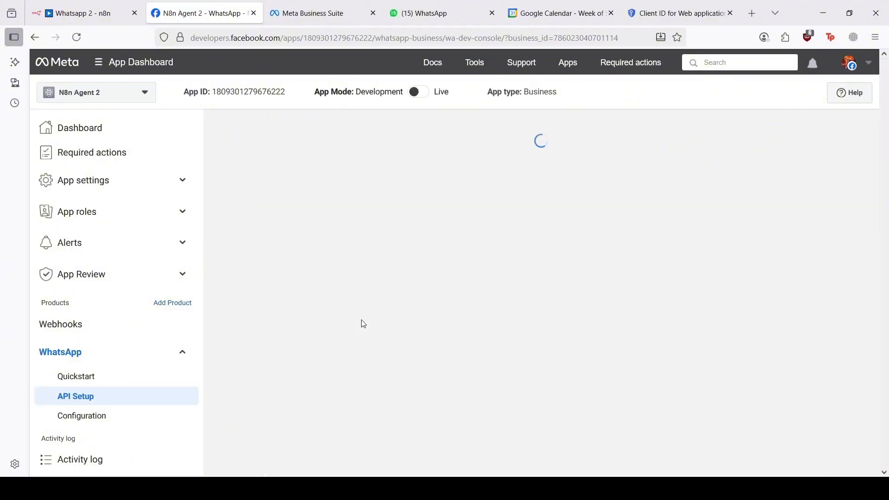
scroll(368, 310, "down", 1)
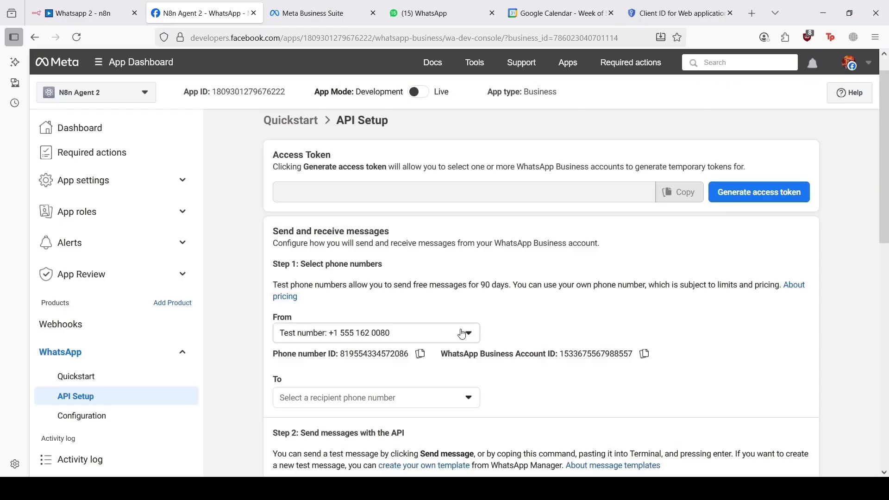
left_click(424, 403)
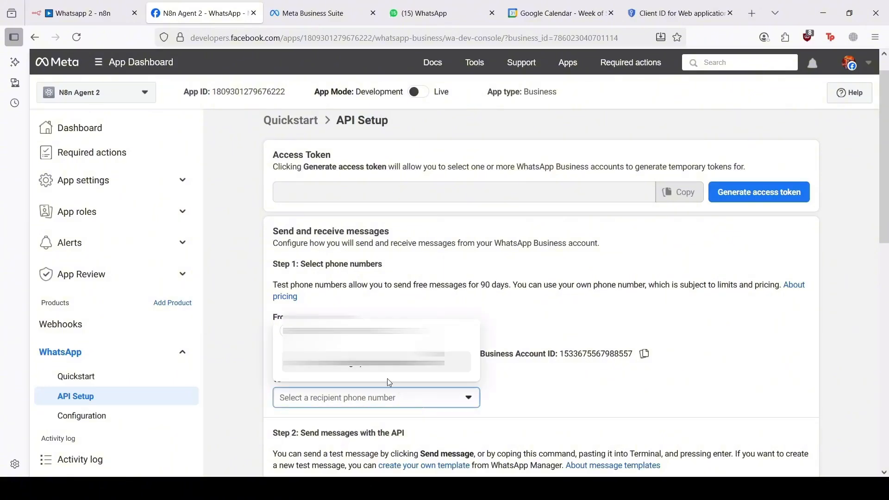
left_click(348, 367)
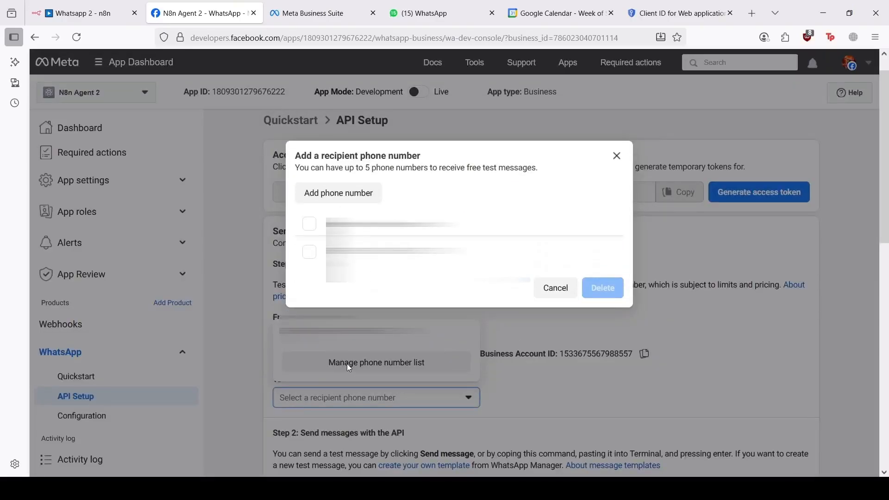
left_click(547, 295)
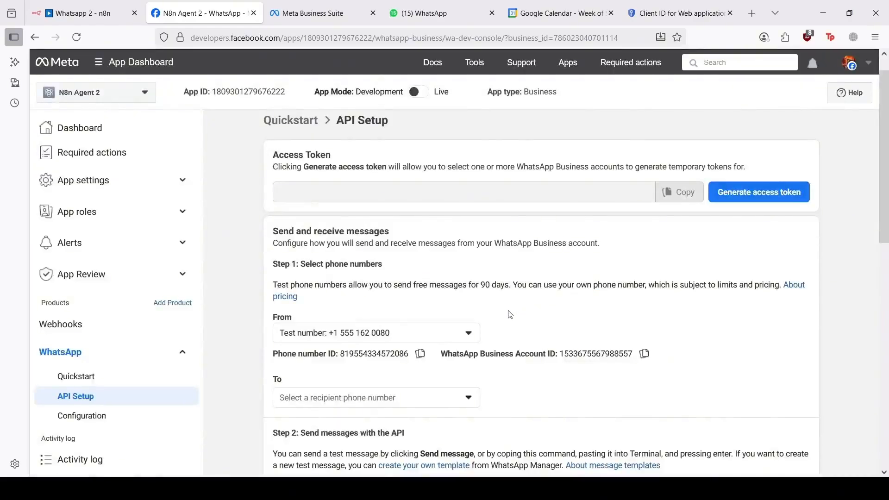
left_click(435, 399)
left_click(349, 332)
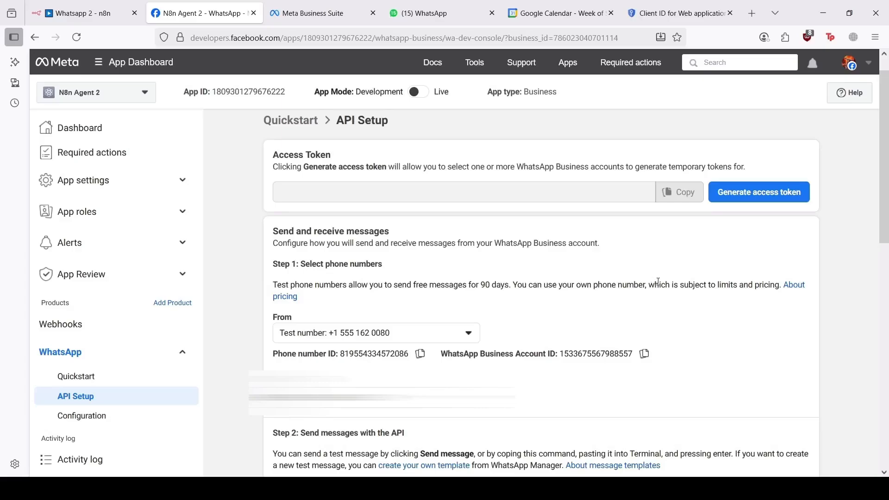
- Switch to the Whatsapp 2 workflow in n8n and add the WhatsApp Business Cloud "On messages" trigger as its first step
left_click(81, 12)
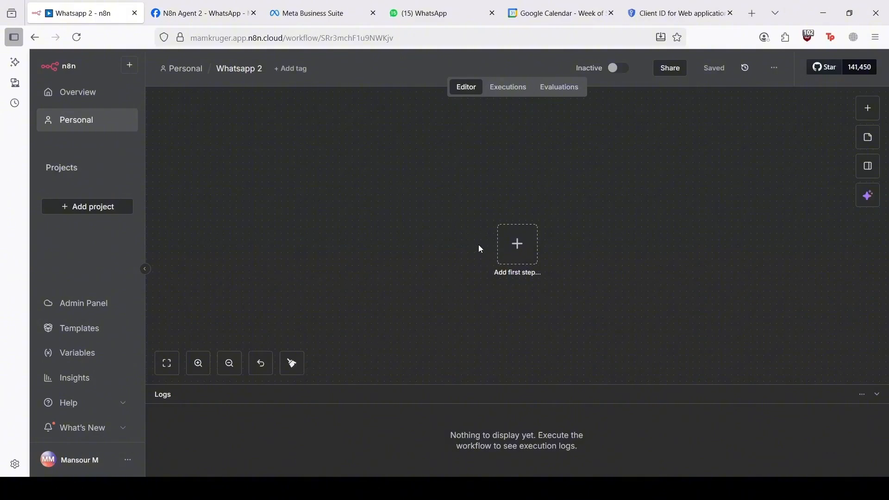
left_click(519, 255)
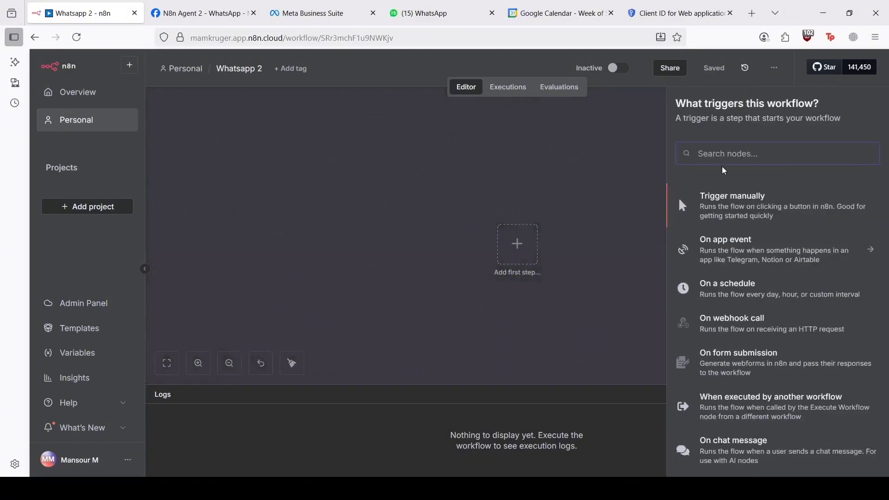
type("whats")
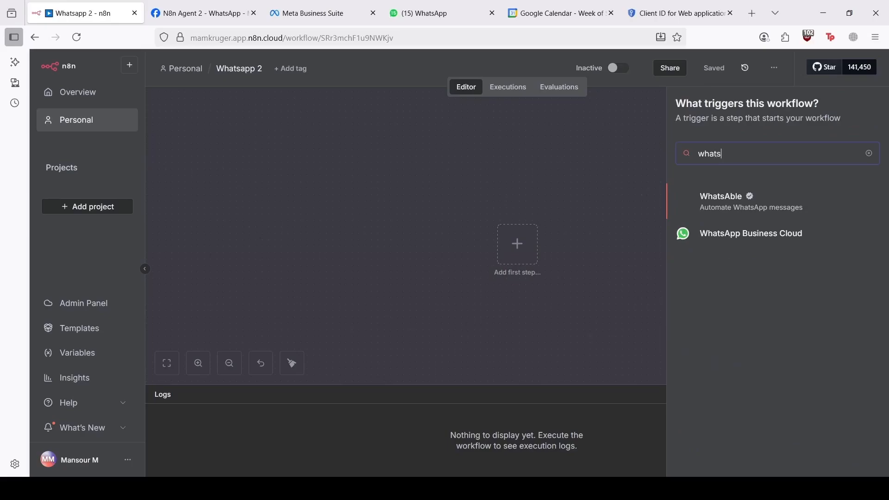
left_click(750, 236)
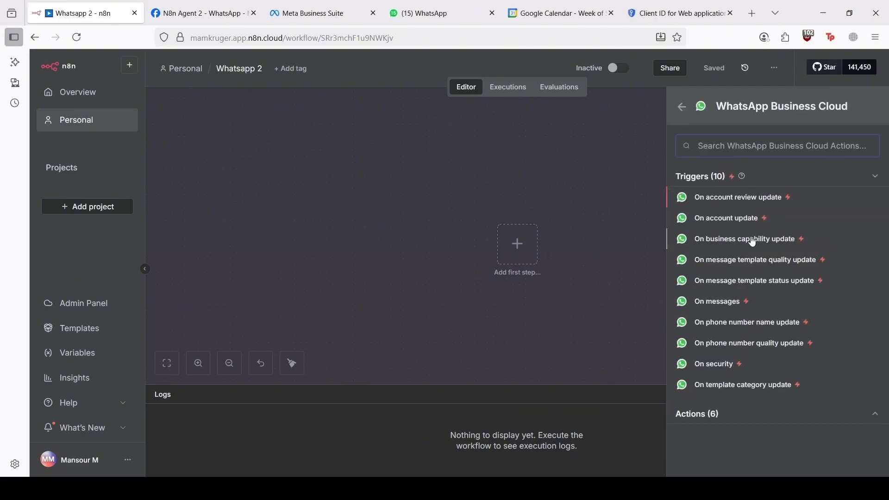
left_click(715, 307)
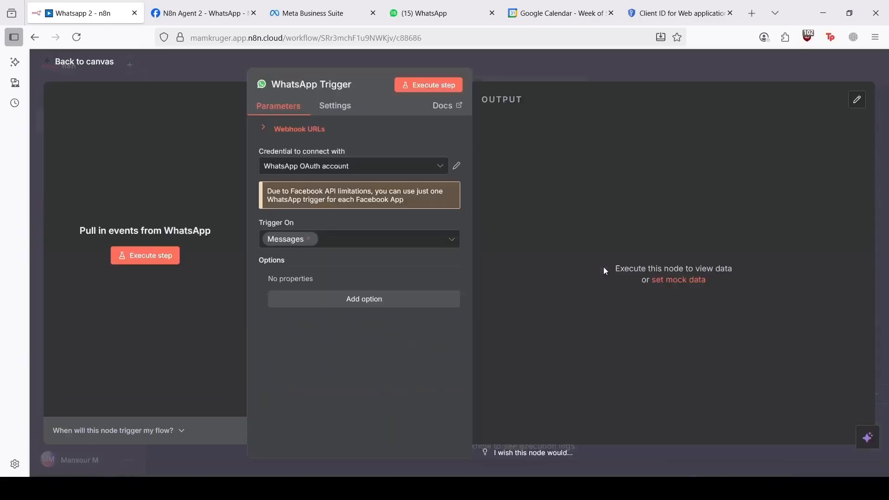
- Create a new WhatsApp OAuth credential for the trigger and fill its Client ID with the App ID from the Meta app's basic settings
left_click(368, 172)
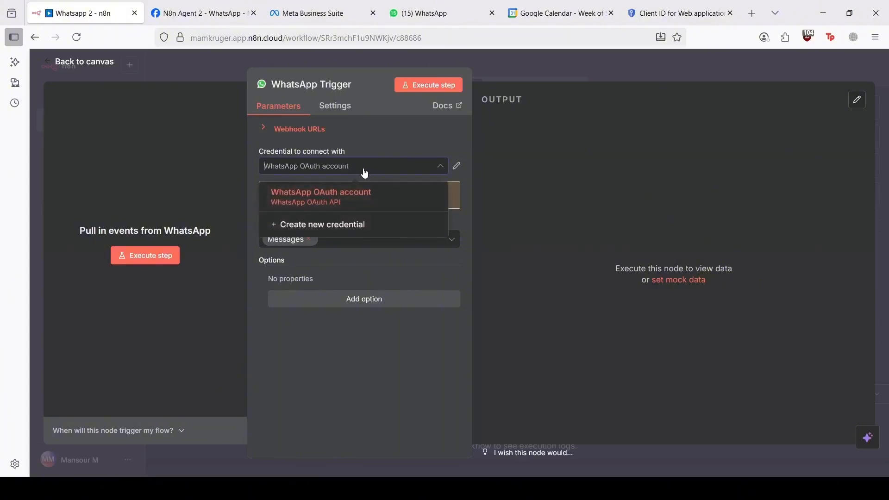
left_click(338, 228)
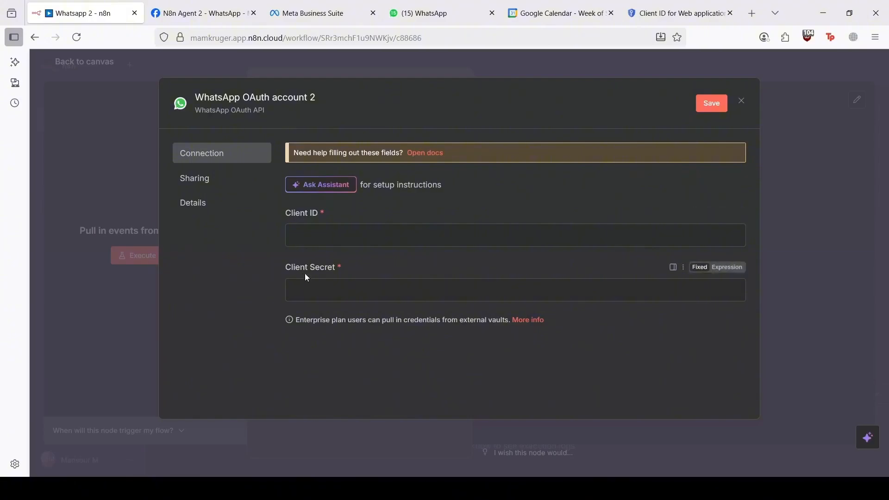
left_click(194, 4)
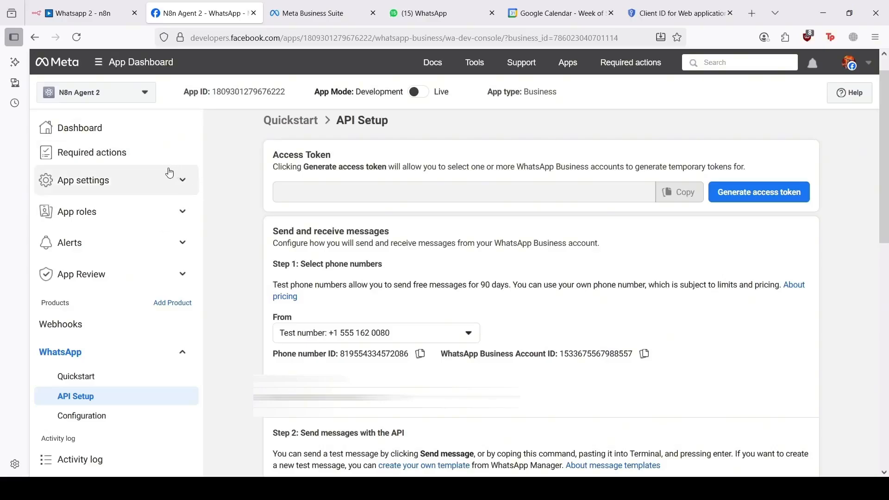
left_click(158, 179)
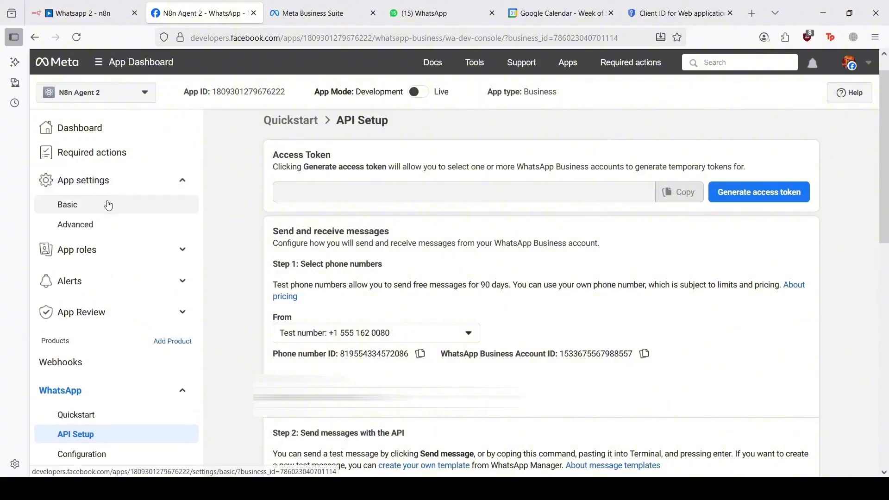
left_click(95, 206)
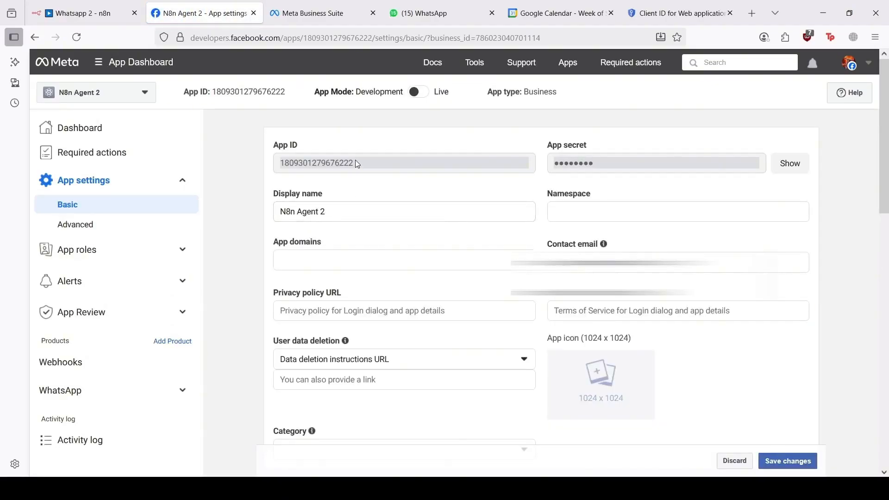
left_click_drag(351, 163, 279, 163)
key("ctrl+c")
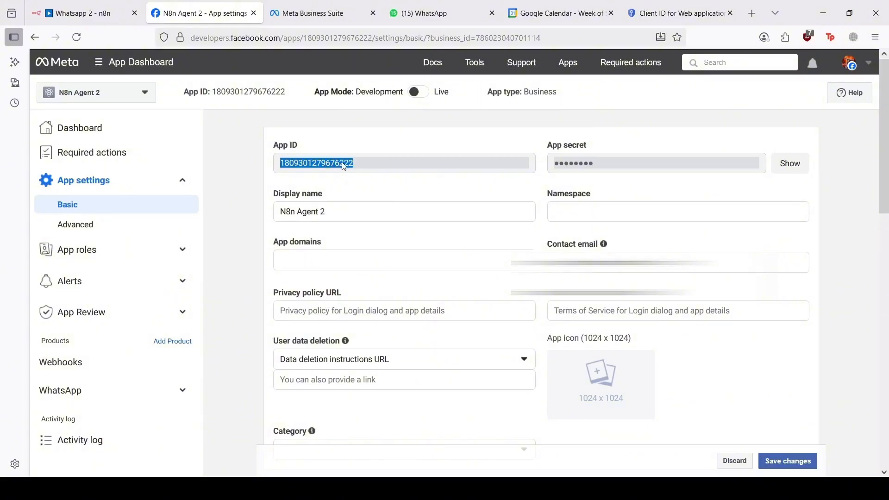
key("ctrl+shift+Tab")
left_click(343, 237)
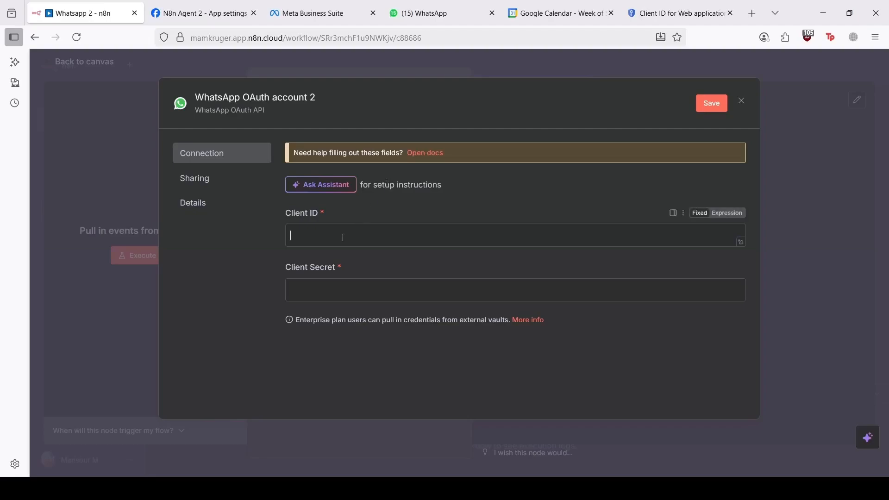
key("ctrl+v")
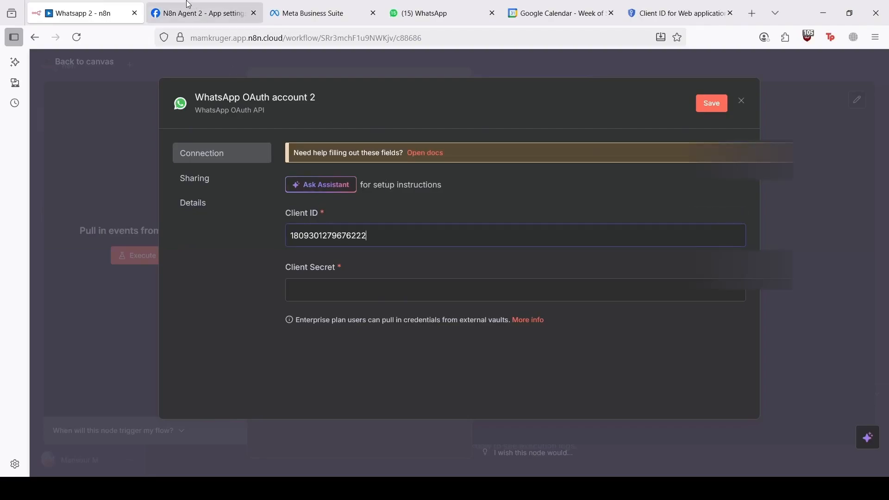
- Copy the Meta app's App secret into the credential's Client Secret, save the credential and return to the workflow canvas
left_click(199, 13)
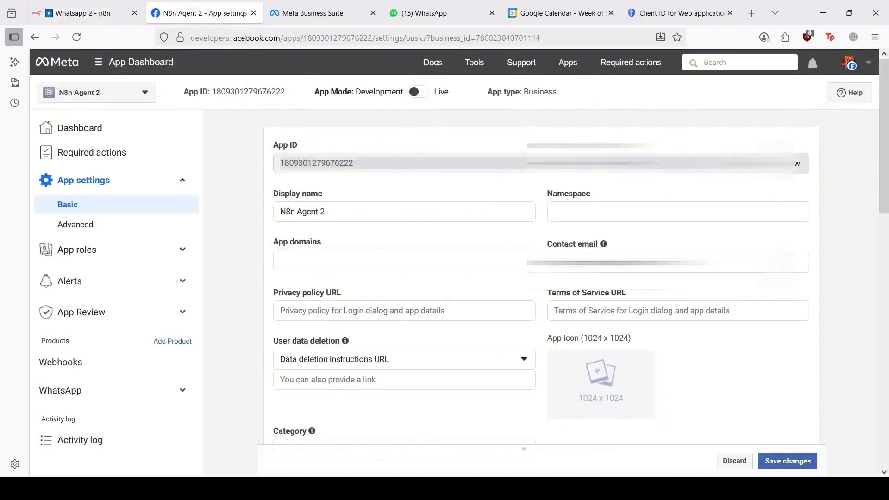
left_click(796, 164)
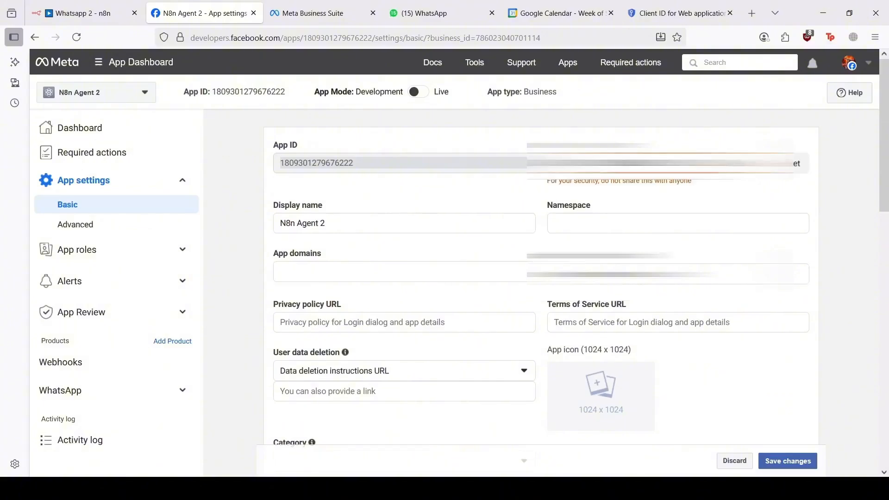
key("ctrl+a")
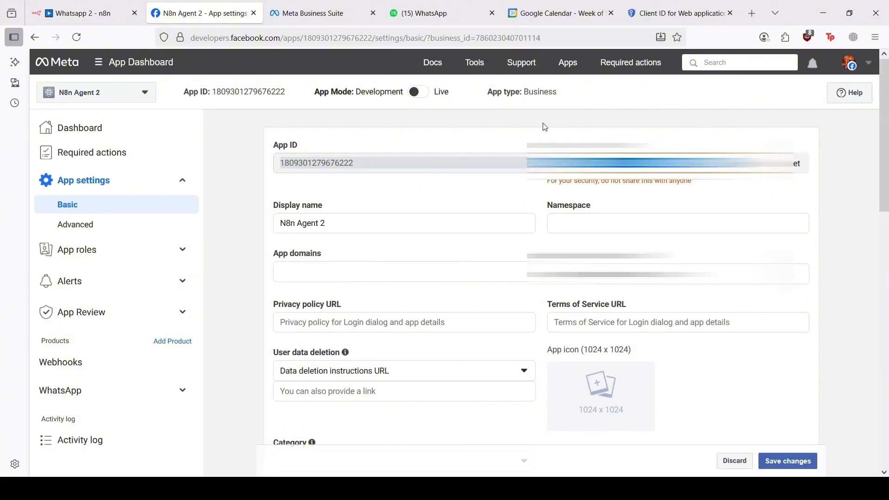
left_click(84, 13)
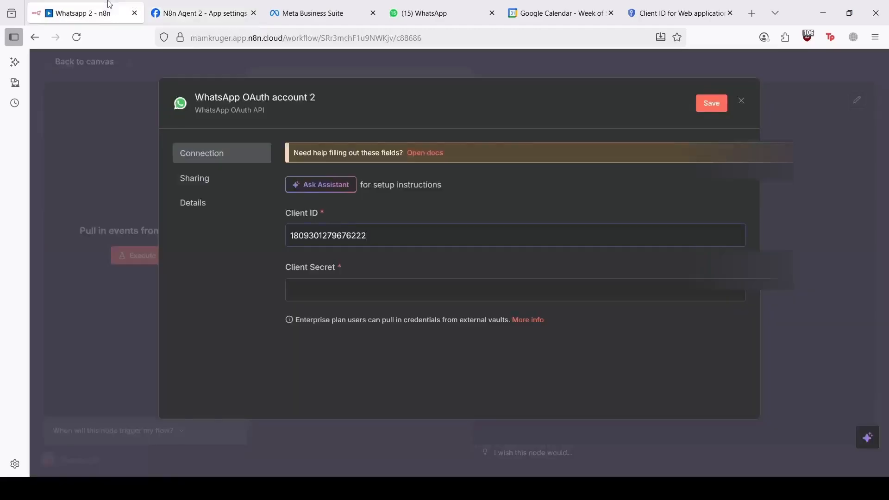
left_click(347, 290)
key("ctrl+v")
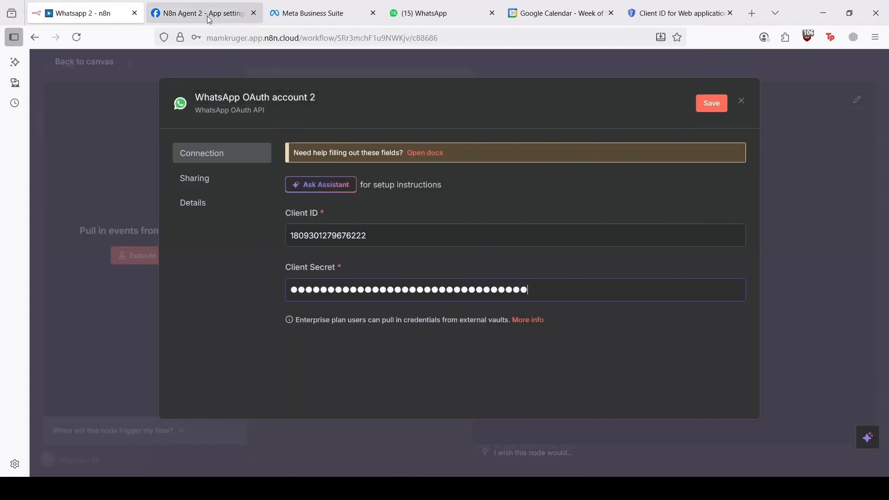
left_click(711, 107)
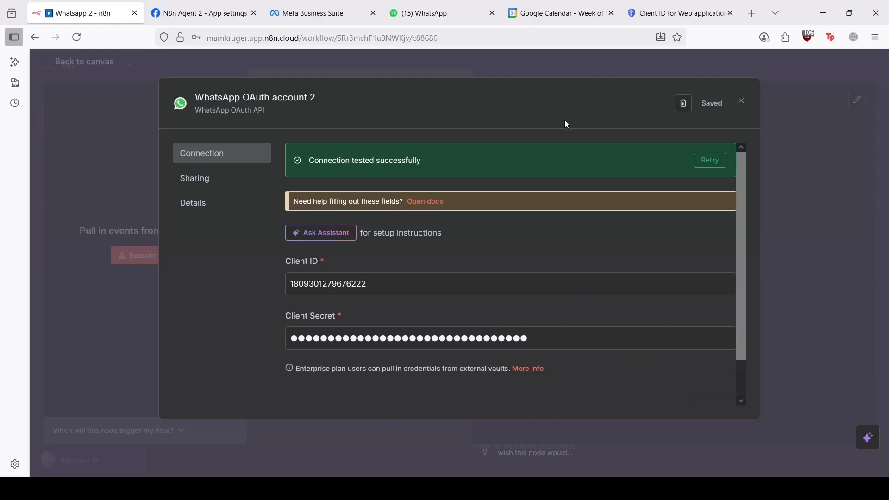
left_click(741, 102)
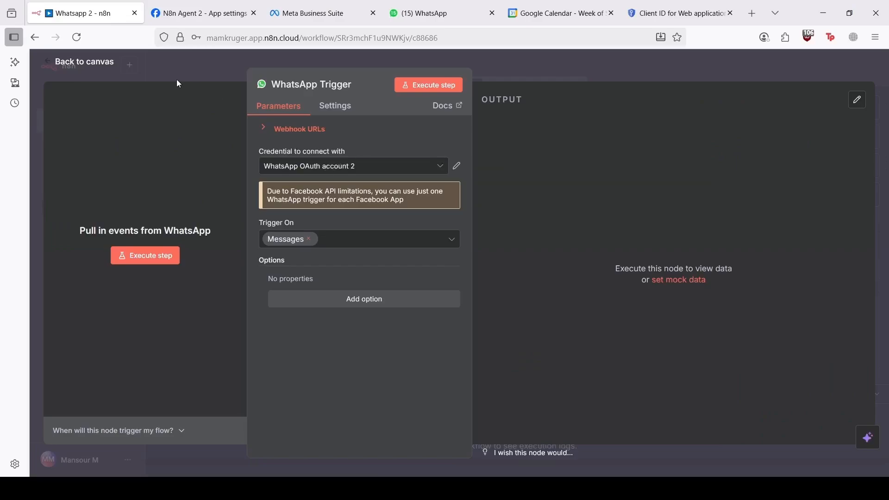
left_click(88, 61)
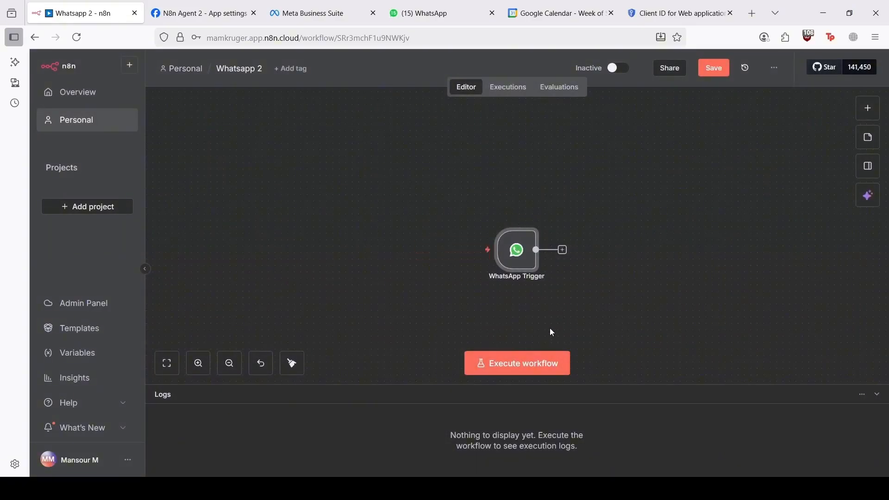
- Back in the Meta app's WhatsApp API Setup, generate a temporary access token for the WhatsApp Business account
left_click(198, 7)
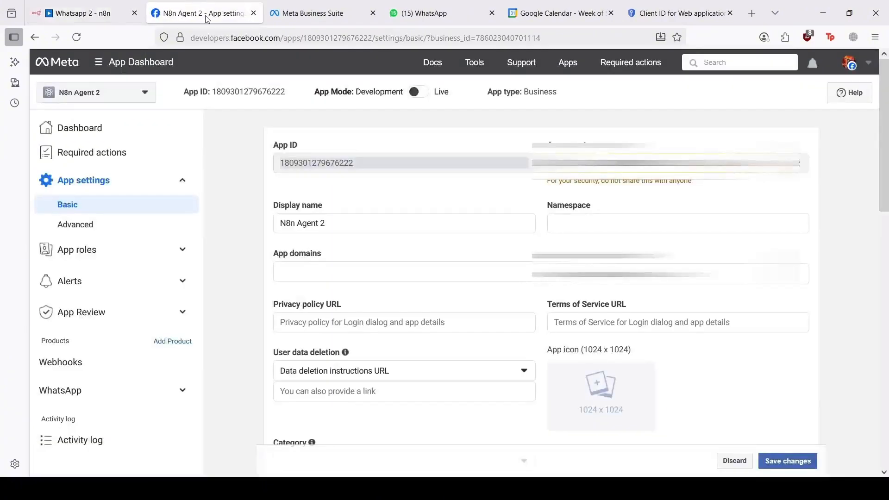
left_click(80, 391)
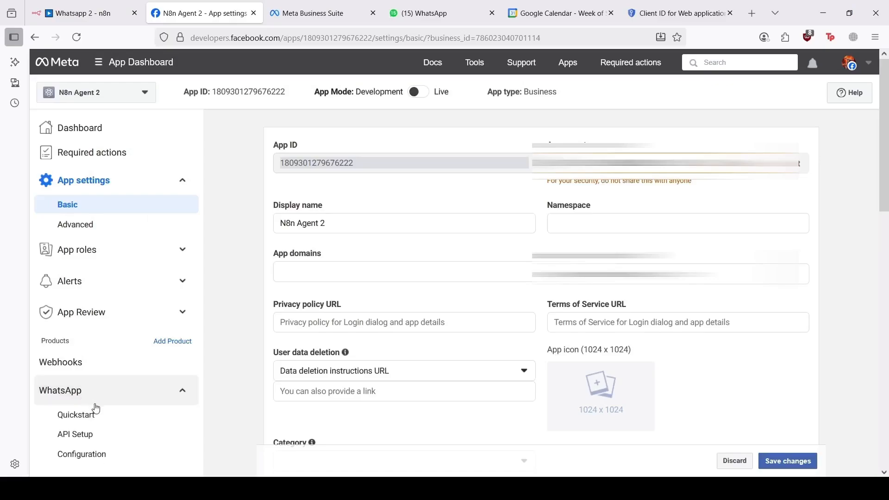
left_click(92, 435)
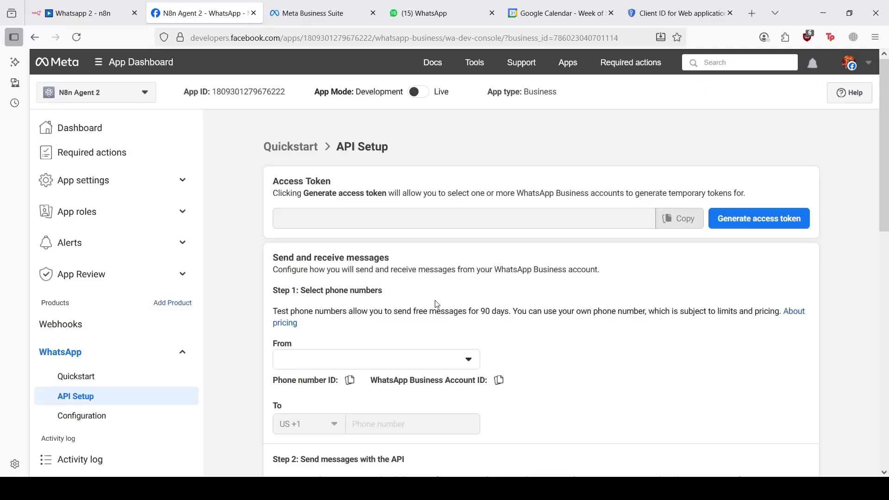
scroll(592, 283, "down", 2)
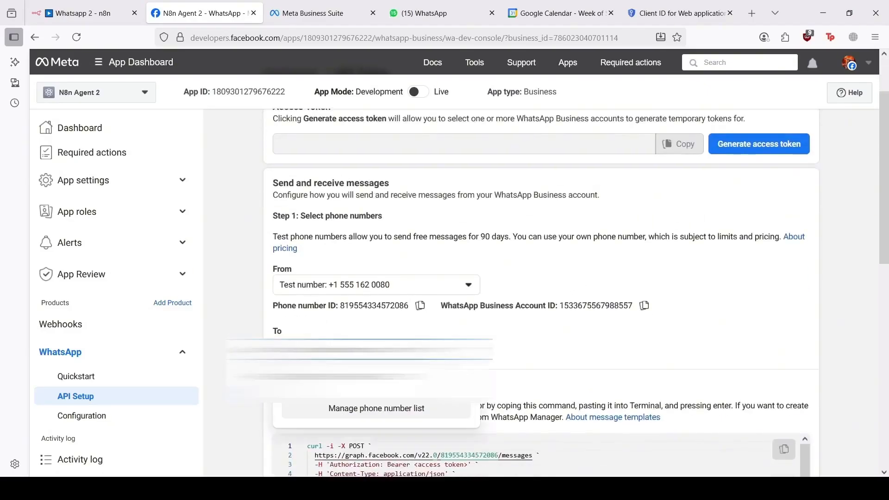
left_click(738, 155)
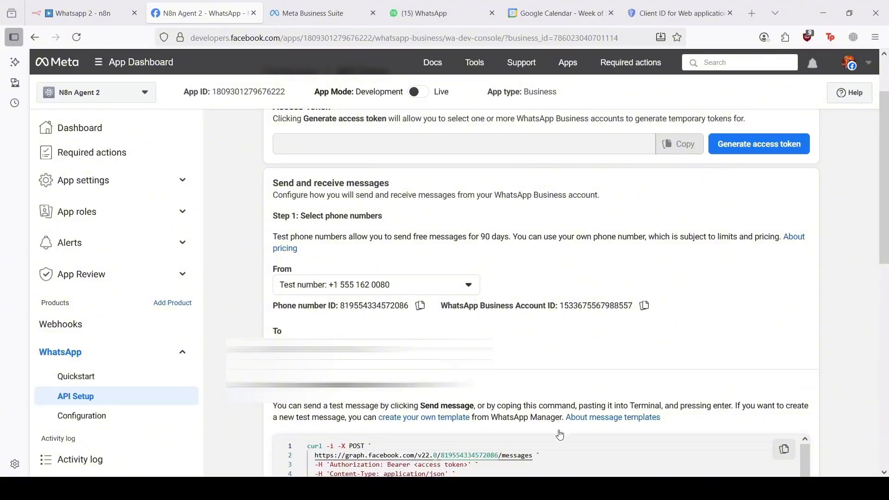
left_click(644, 305)
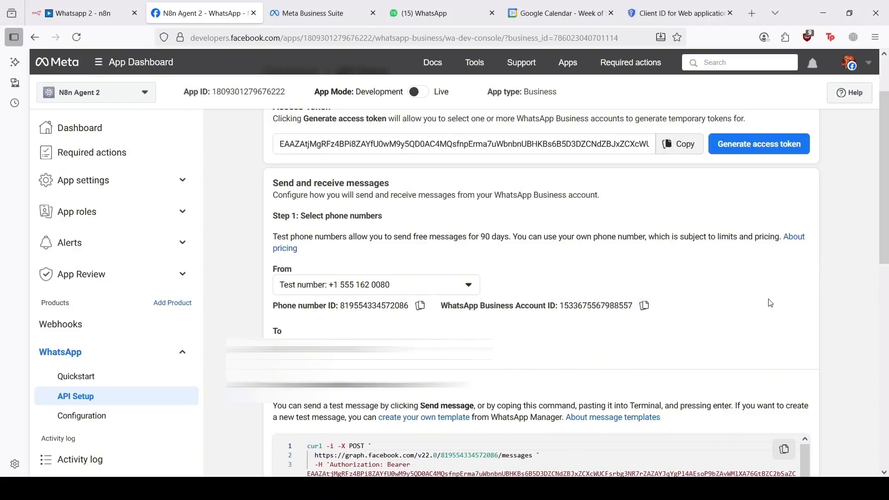
scroll(804, 240, "up", 2)
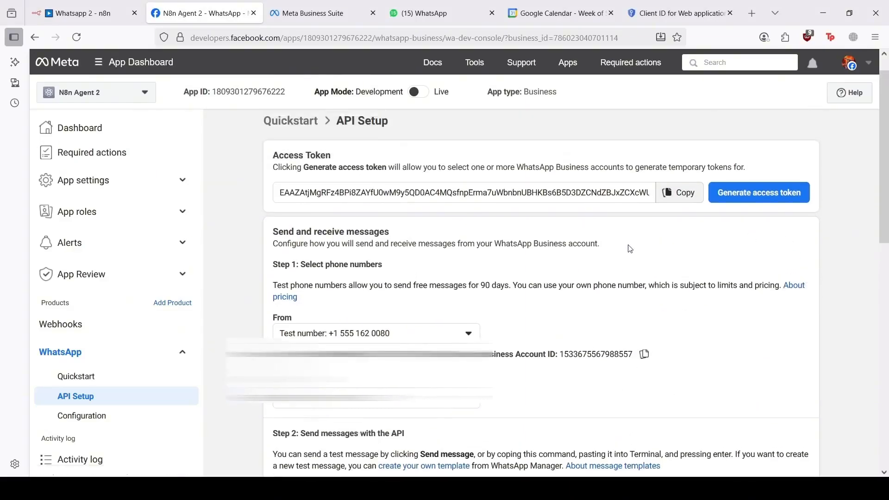
- Send the test message from the API Setup page's Step 2 and open the N8n Agent chat in WhatsApp Web
scroll(826, 342, "down", 7)
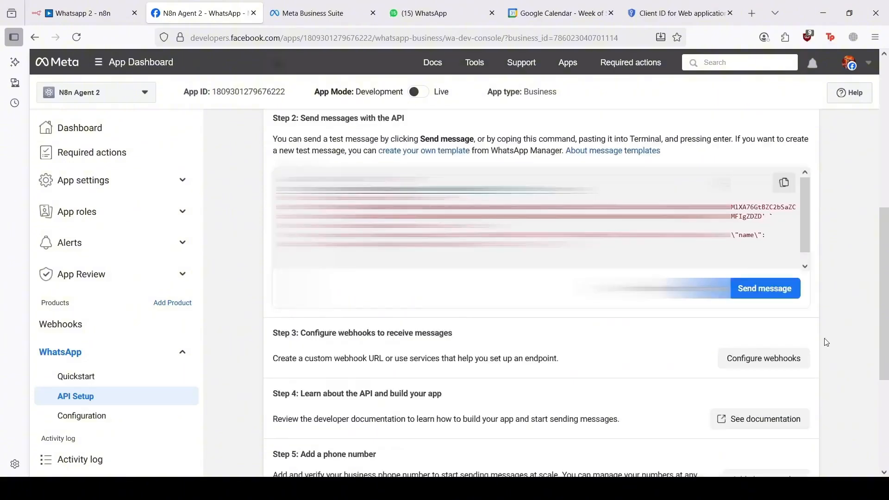
left_click(764, 288)
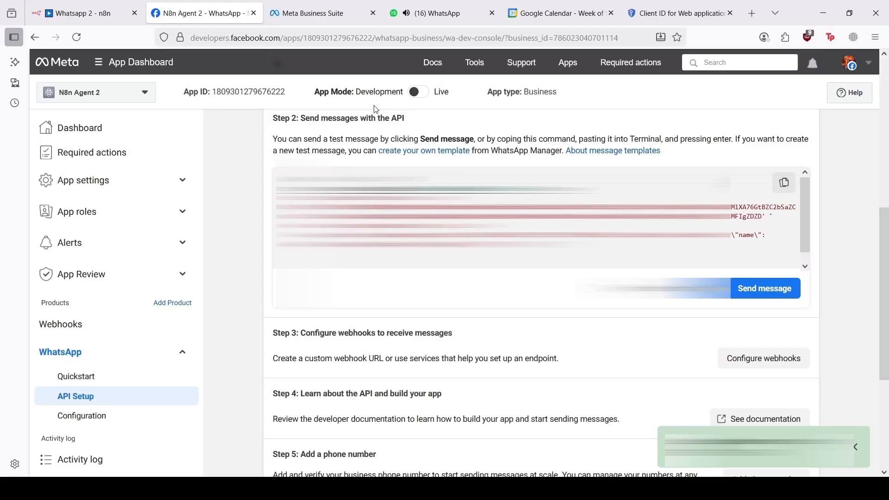
left_click(442, 13)
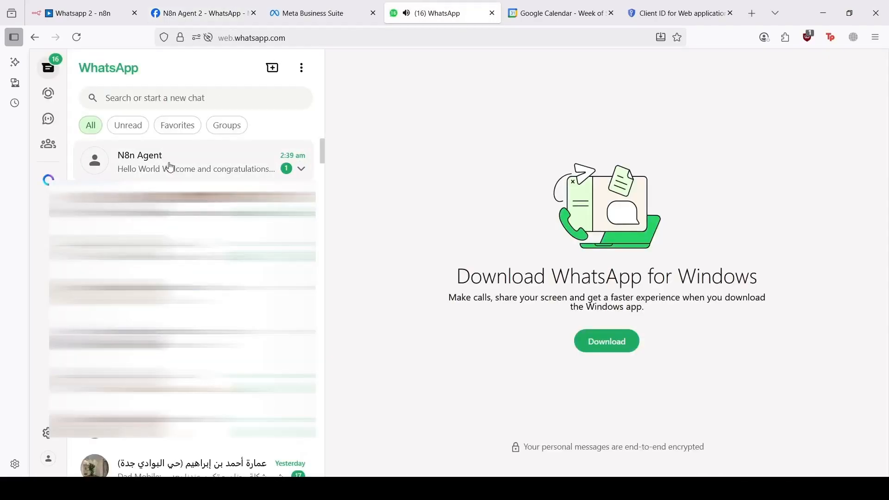
left_click(170, 168)
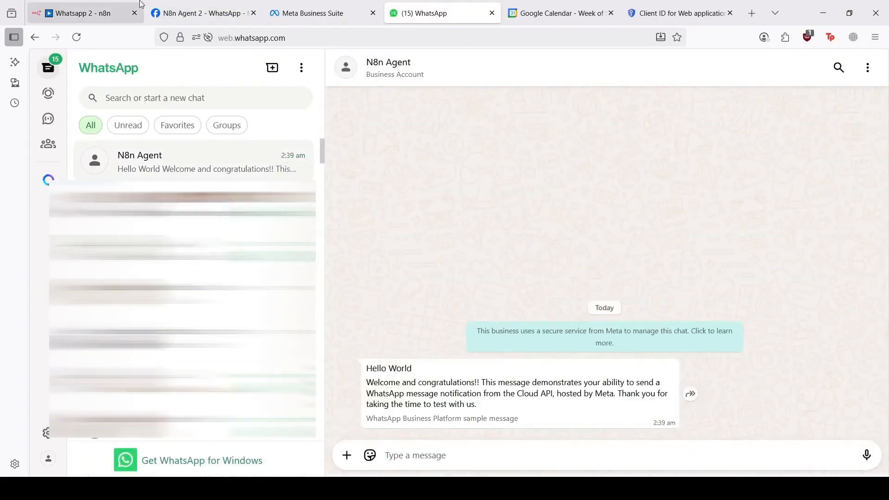
- Execute the Whatsapp 2 workflow in n8n, send "Hi" to N8n Agent in WhatsApp, and check both the trigger and the chat
left_click(105, 6)
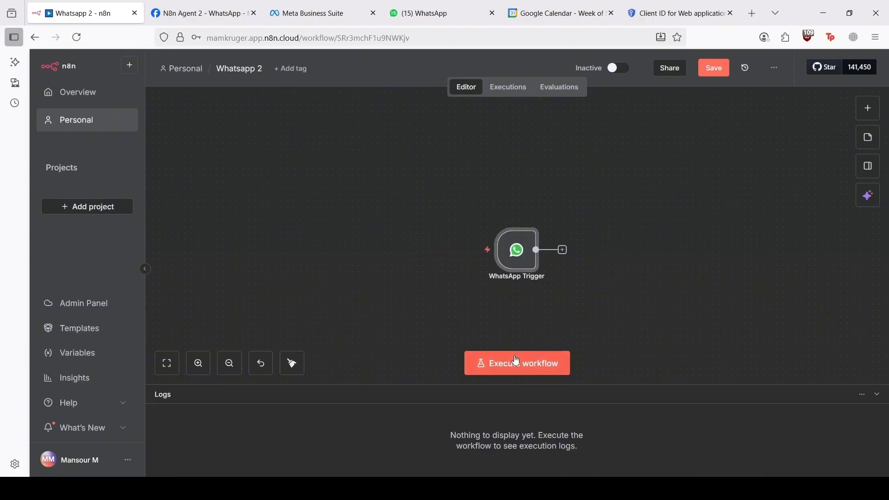
left_click(486, 368)
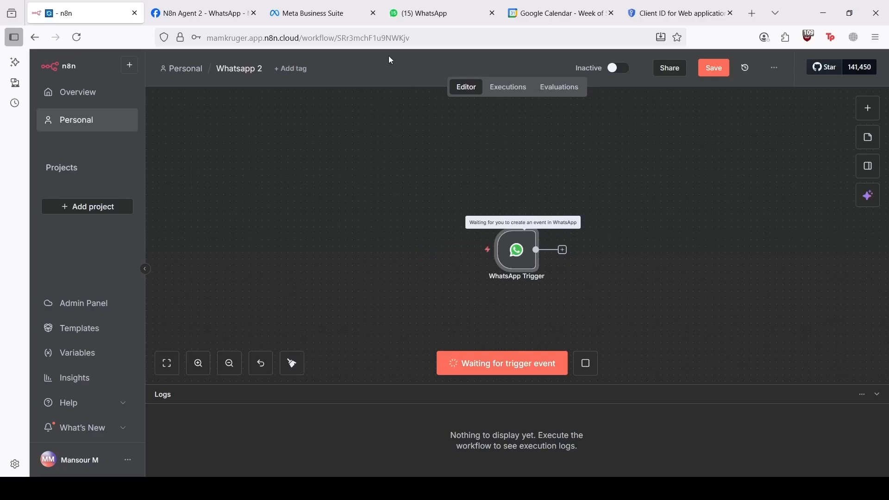
left_click(406, 13)
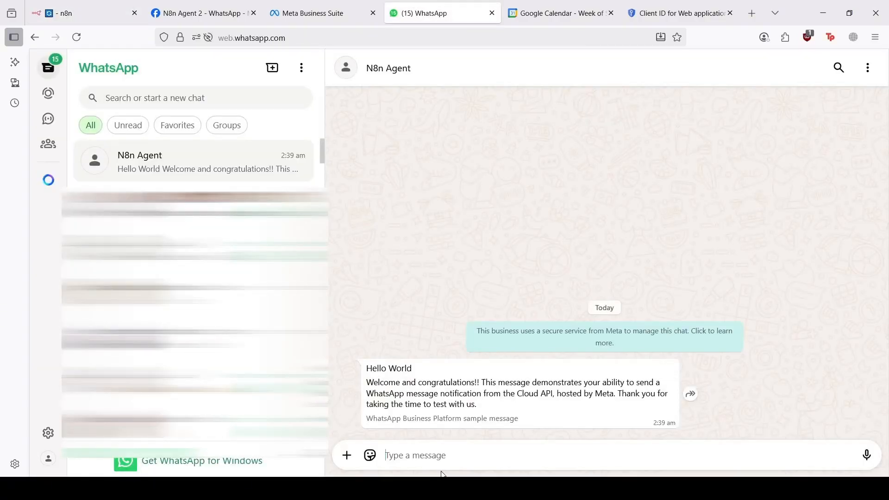
type("Hi")
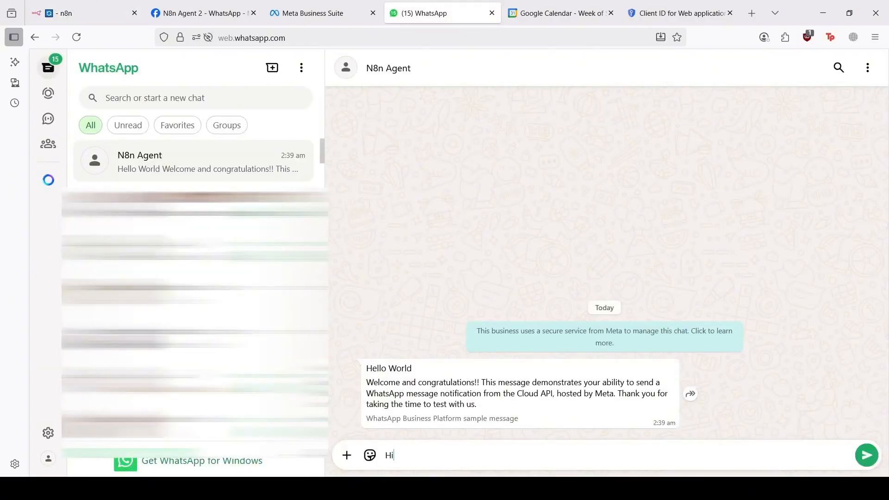
key("Return")
left_click(83, 13)
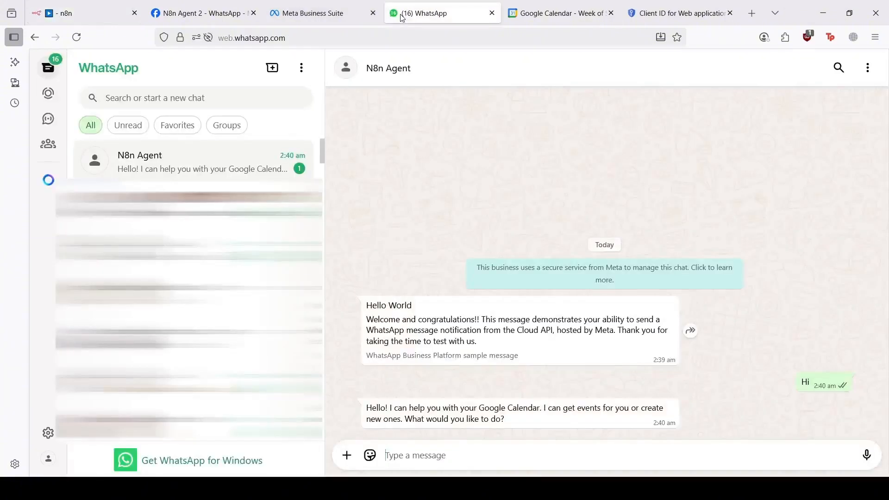
left_click(401, 15)
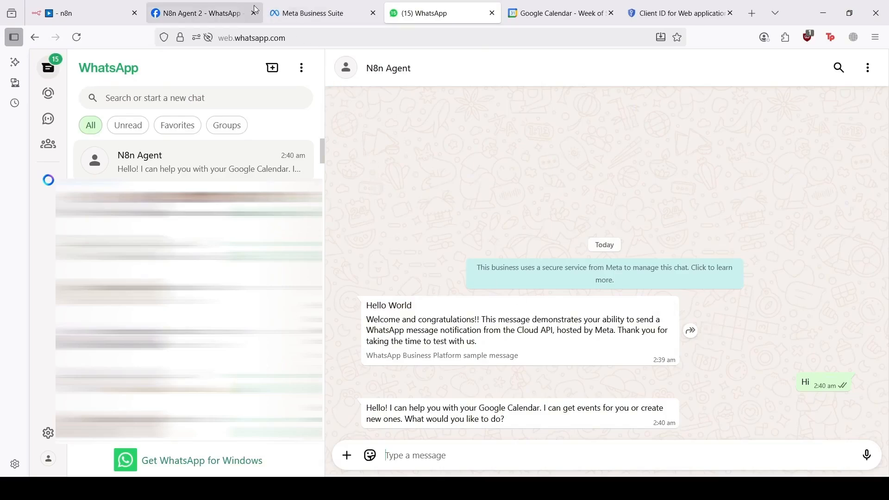
- Return to the Meta app's API Setup and start adding a new sender phone number
left_click(301, 14)
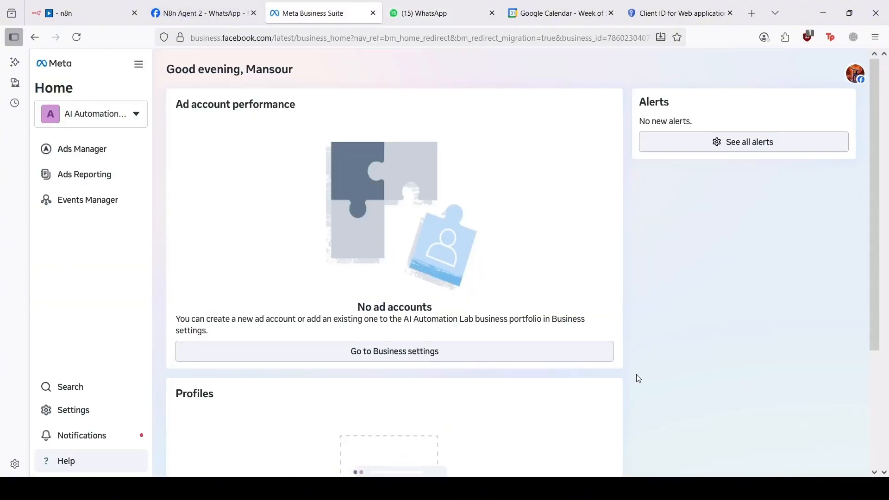
left_click(205, 6)
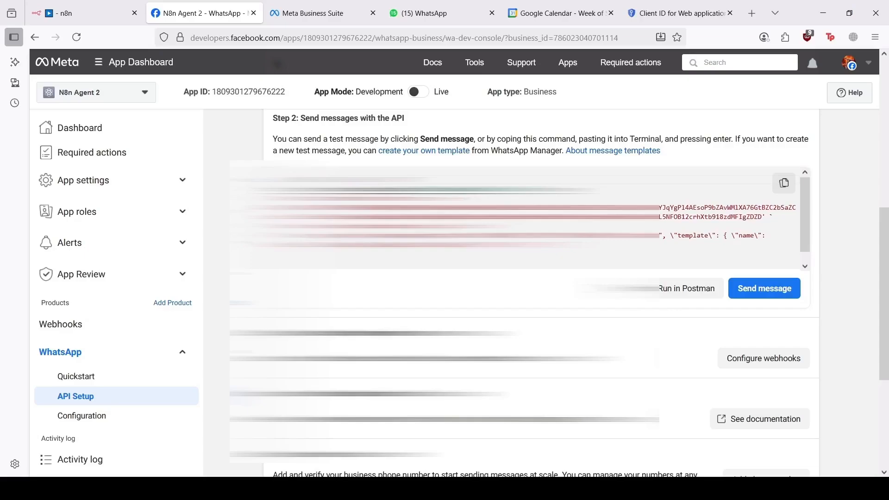
left_click_drag(887, 271, 888, 103)
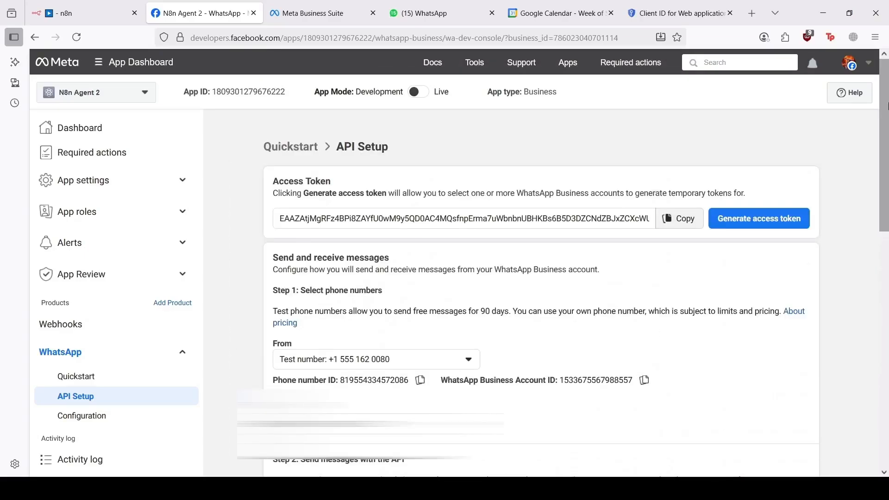
scroll(548, 301, "down", 1)
left_click(453, 330)
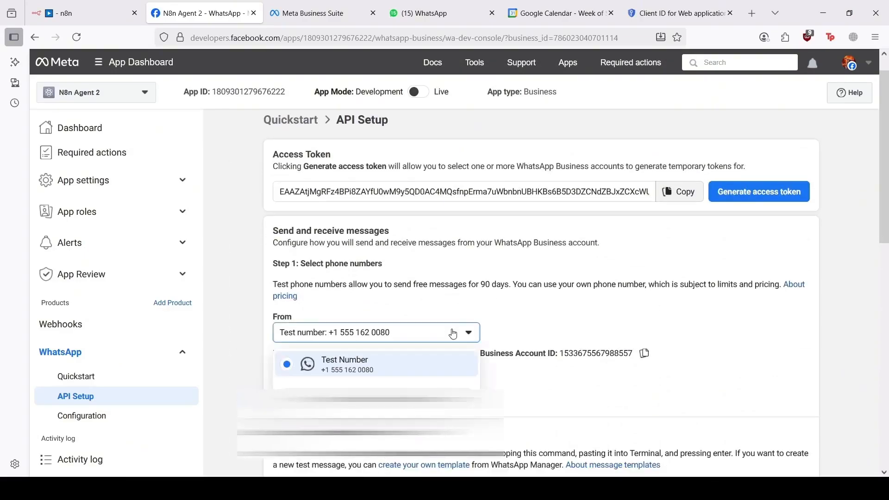
left_click(324, 398)
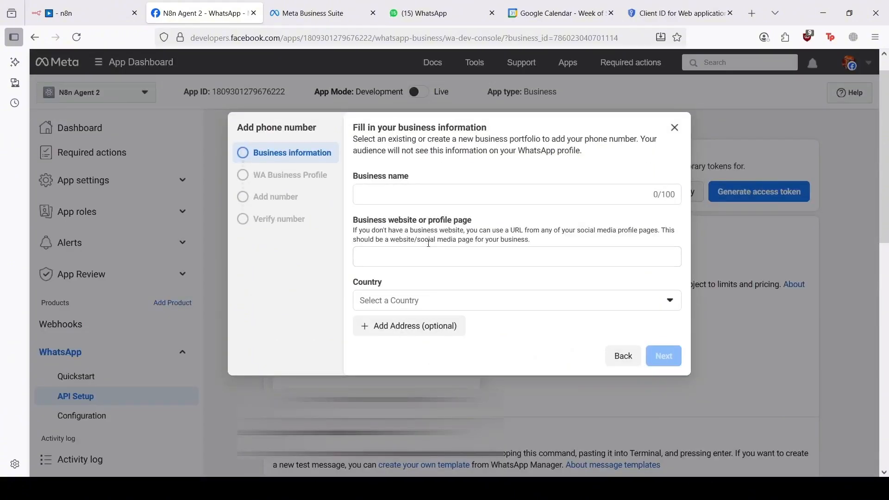
- Enter AI Automation Lab as the business name in the phone number form
left_click(411, 191)
type("Al")
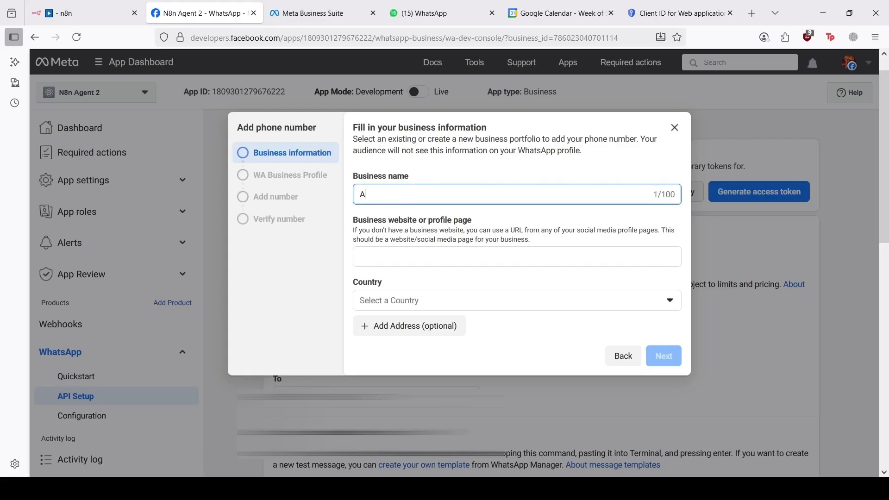
key("BackSpace")
type("l A")
type("utoma")
type("tion LA")
type("b")
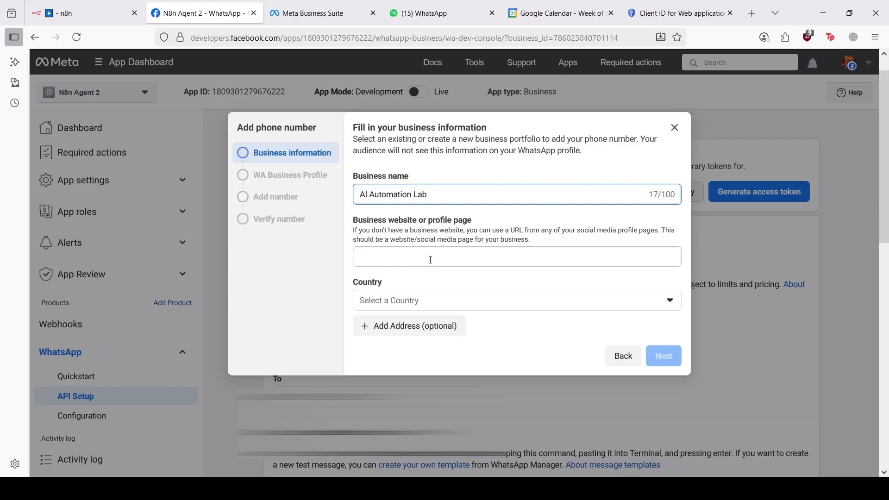
- Set the business country to Saudi Arabia, back out of adding the phone number and look over the available sender numbers
left_click(430, 257)
left_click(433, 298)
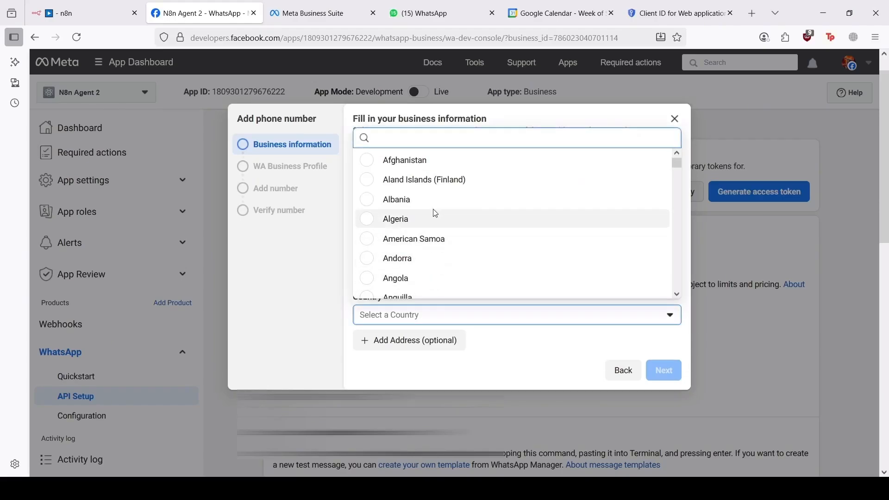
type("sauu")
key("BackSpace")
type("d")
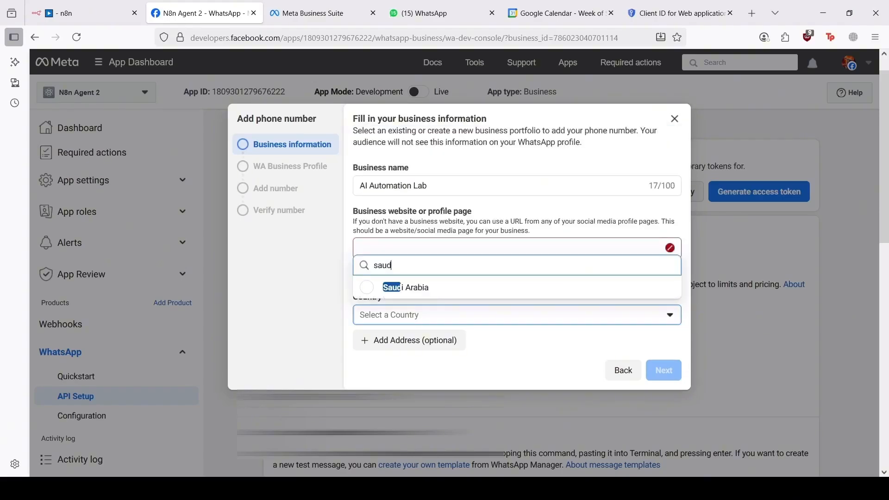
left_click(407, 288)
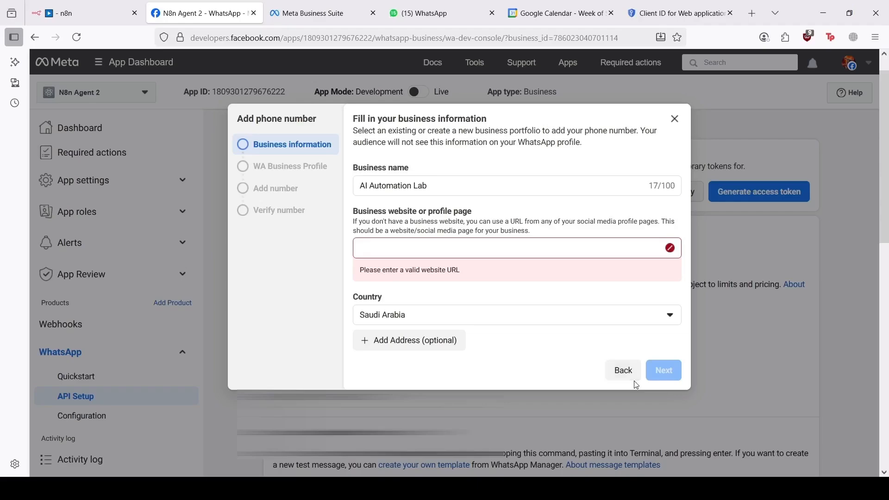
left_click(621, 370)
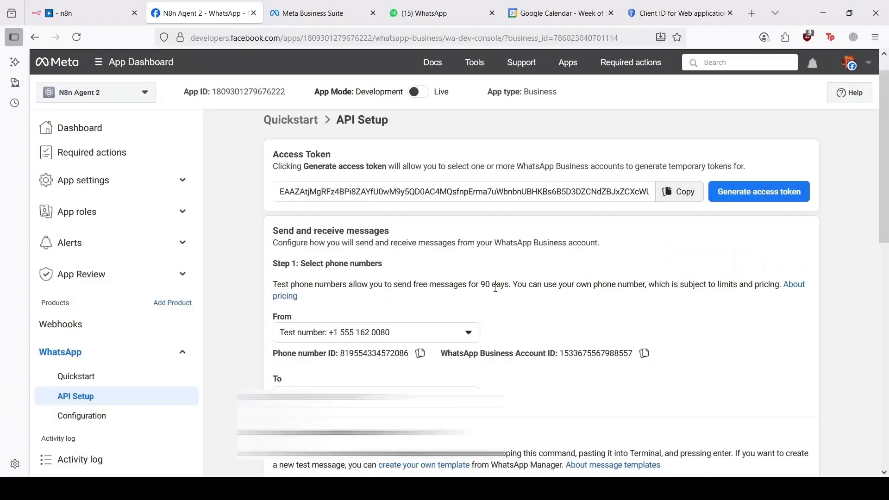
left_click(468, 331)
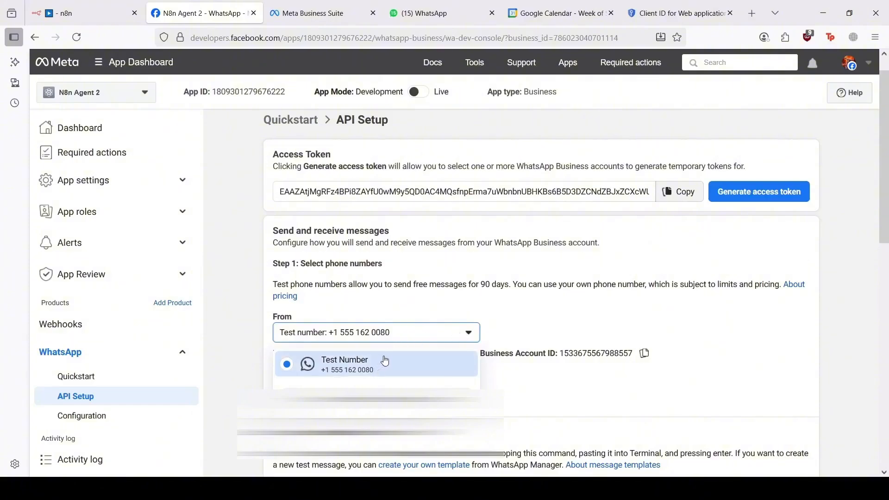
left_click(511, 315)
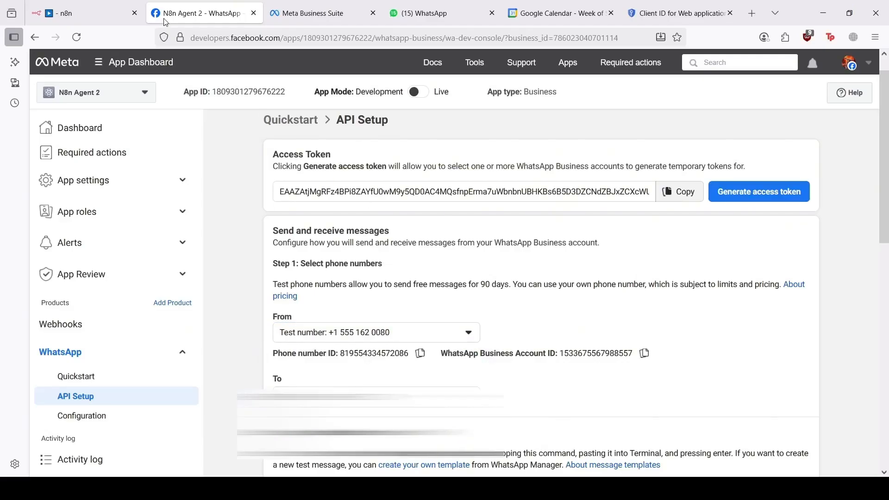
- Switch to n8n, save the Whatsapp 2 workflow while leaving for the Personal overview, and reopen it
left_click(88, 13)
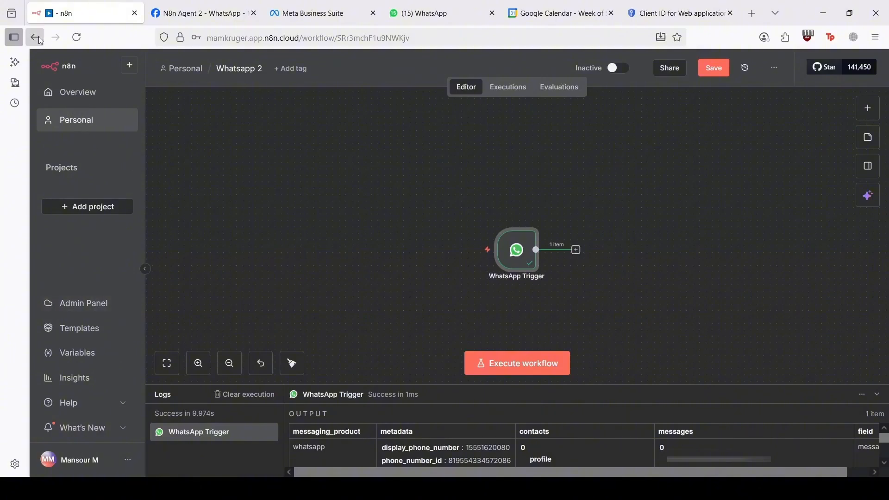
left_click(183, 78)
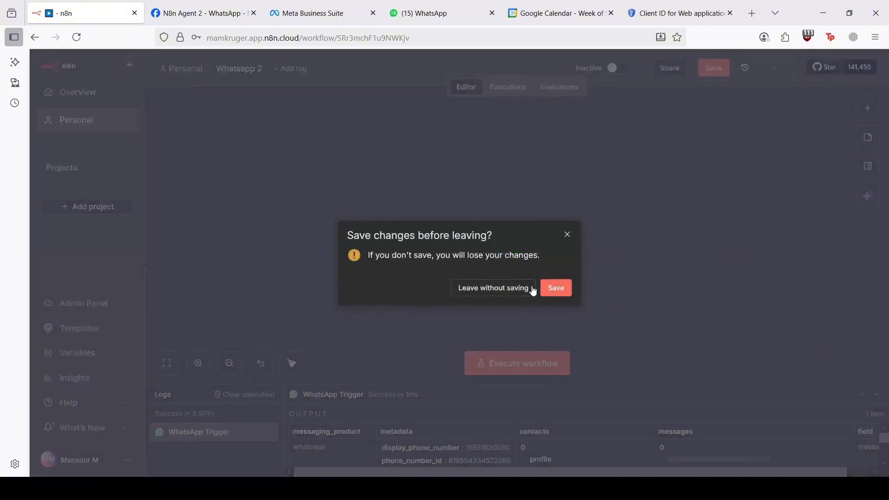
left_click(555, 293)
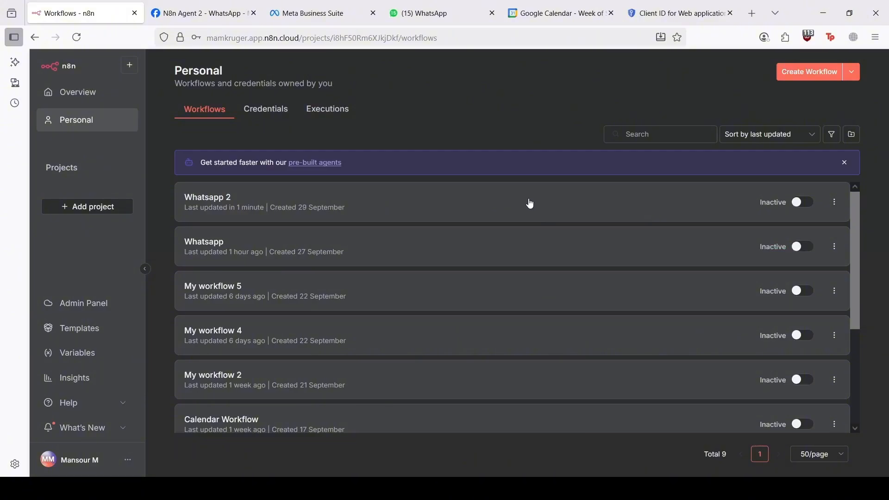
left_click(464, 203)
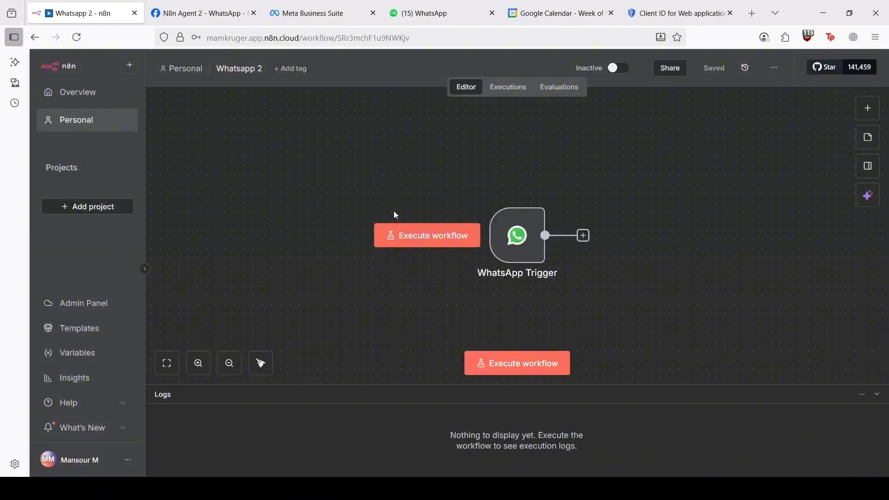
left_click(230, 364)
- Send "hi" to N8n Agent in WhatsApp Web and review the agent's earlier reply about Google Calendar
left_click(421, 13)
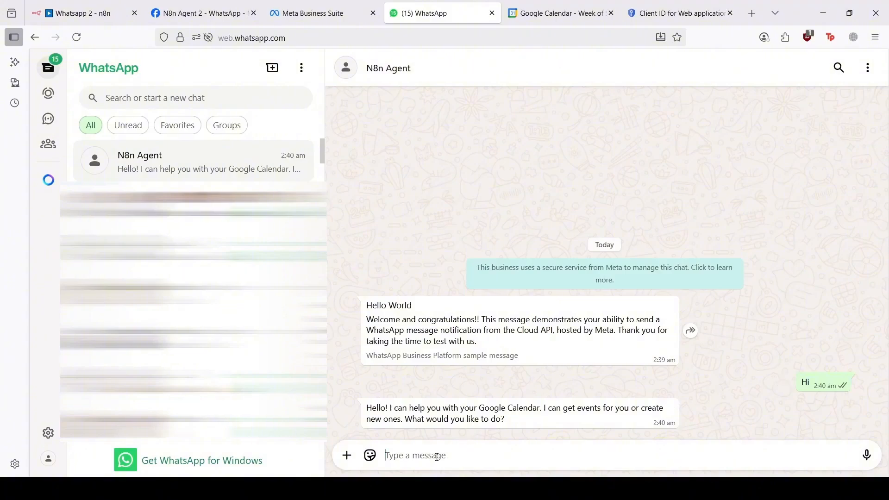
type("hi")
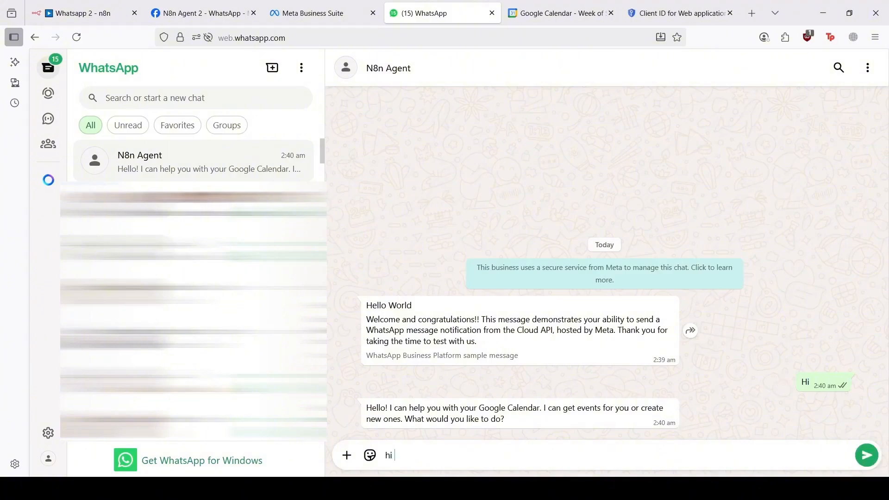
key("Return")
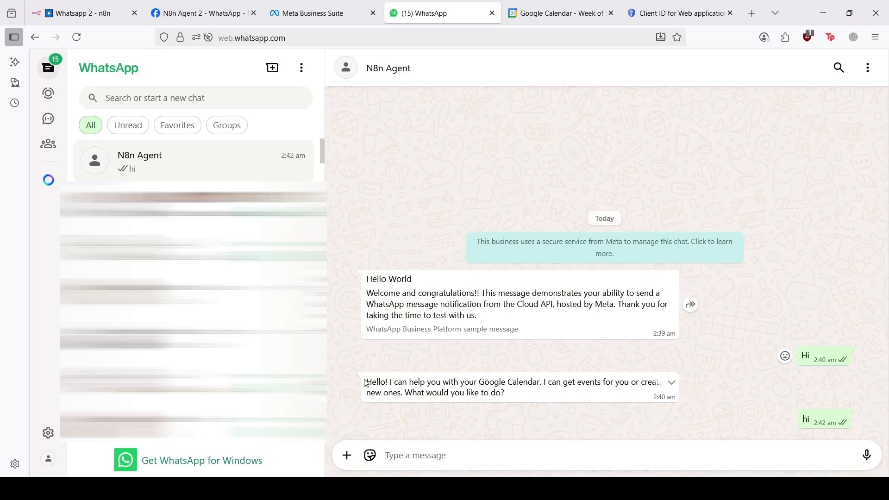
left_click_drag(367, 383, 504, 394)
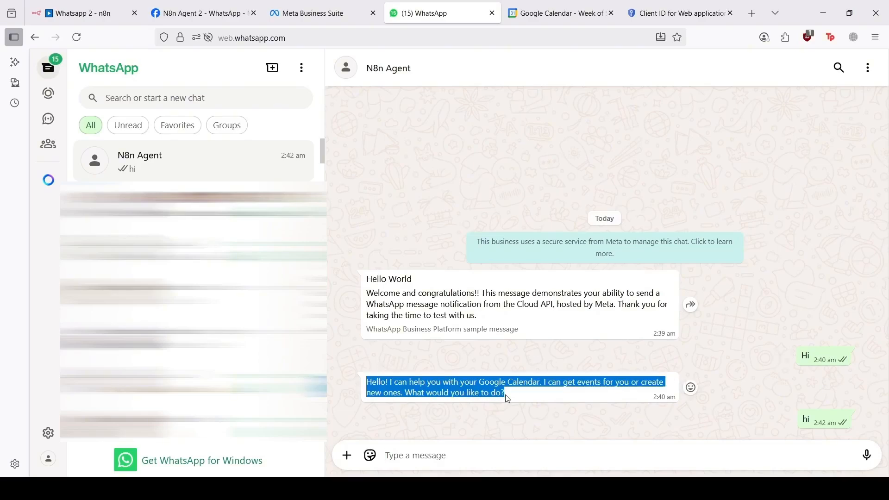
left_click(504, 394)
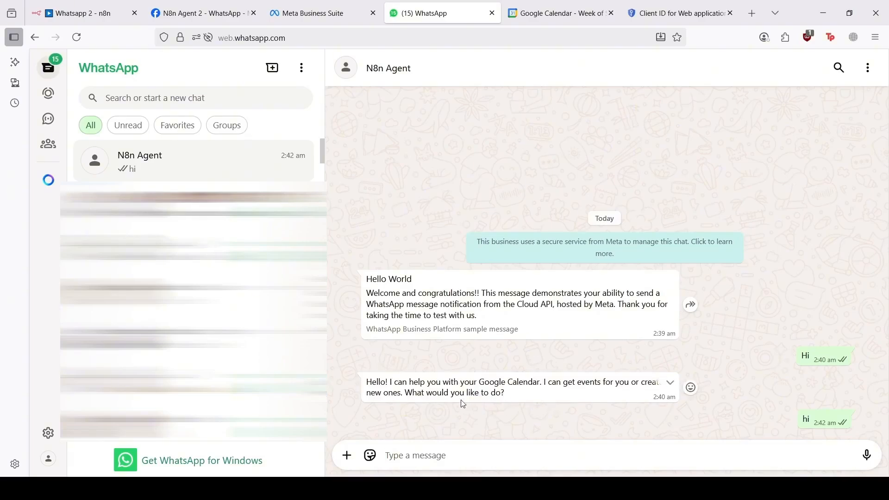
- Switch to n8n, execute the Whatsapp 2 workflow, and send "hi" to N8n Agent in WhatsApp Web
left_click(83, 13)
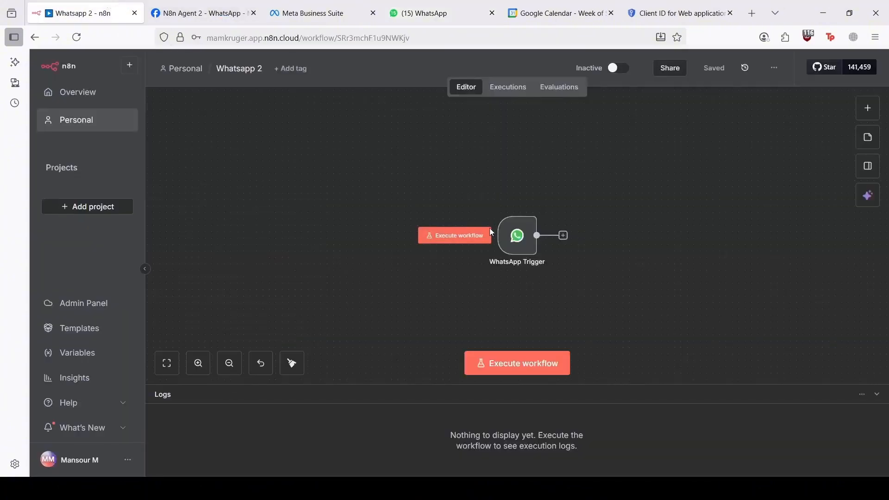
left_click(516, 371)
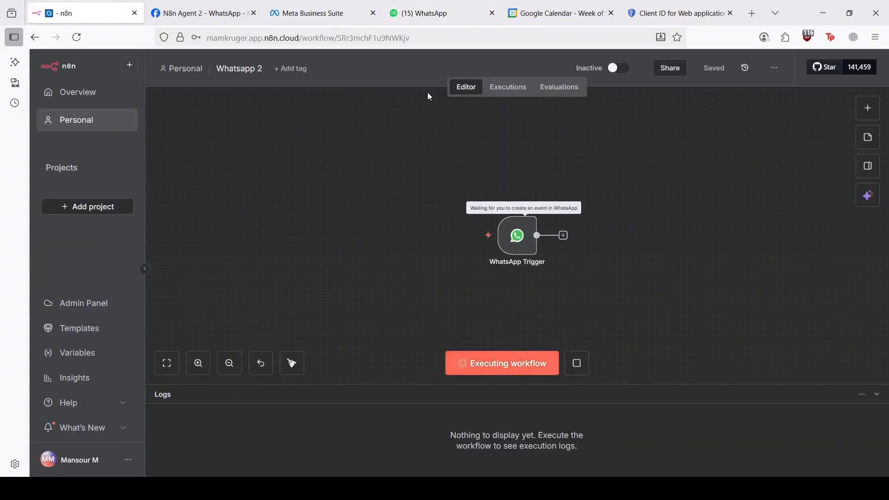
left_click(417, 13)
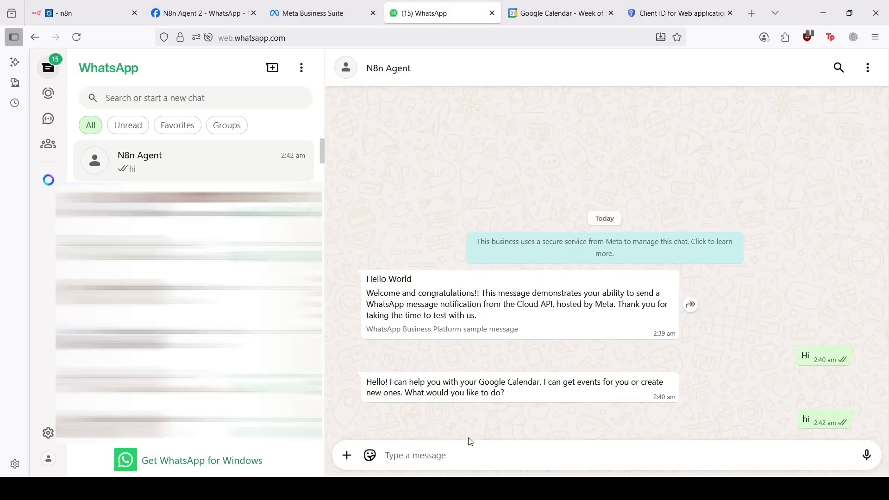
type("hi")
key("Return")
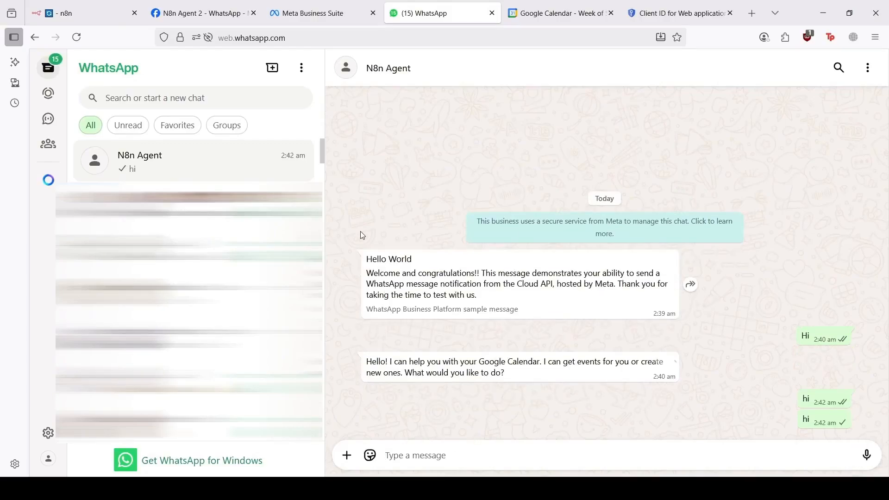
- Return to n8n and add an AI Agent node after the WhatsApp Trigger
left_click(103, 5)
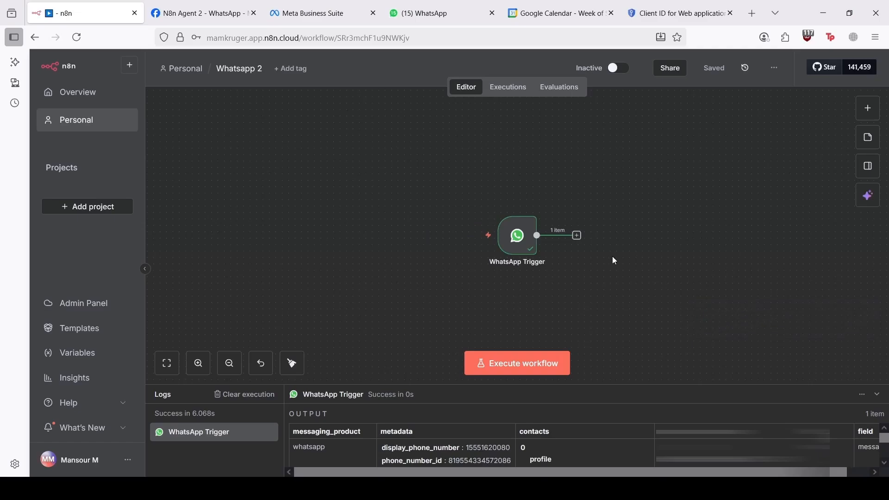
left_click(577, 237)
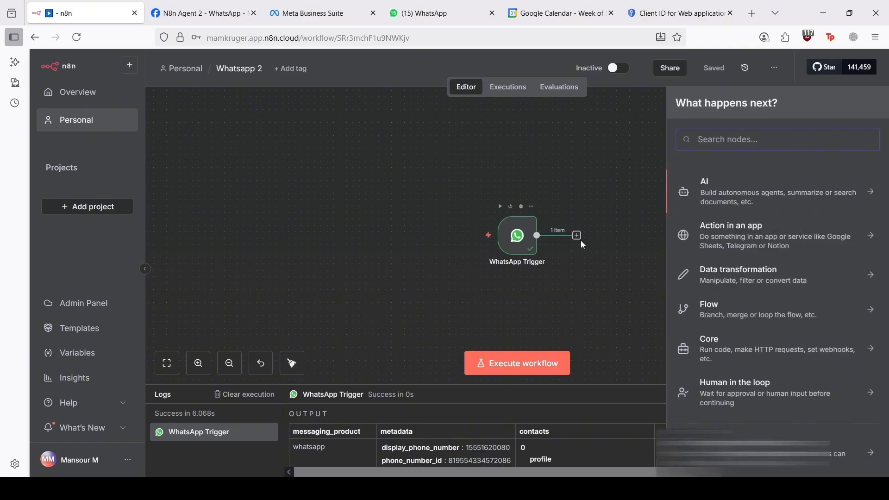
left_click(710, 186)
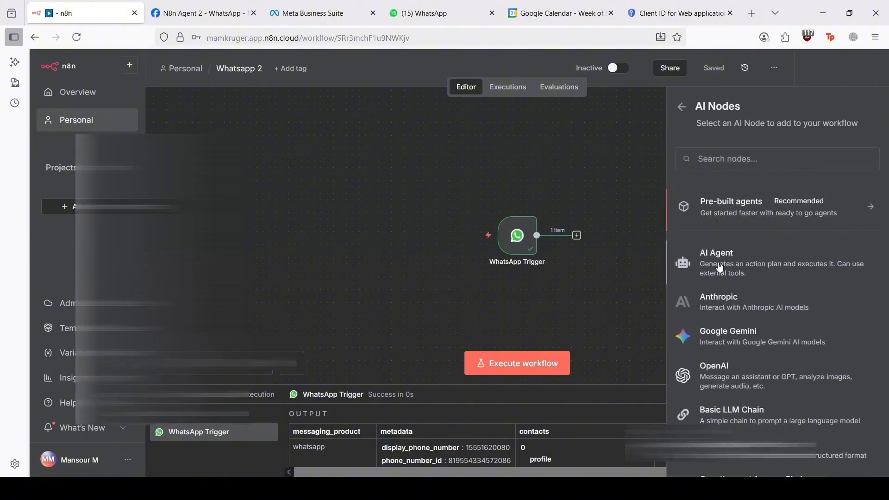
left_click(711, 262)
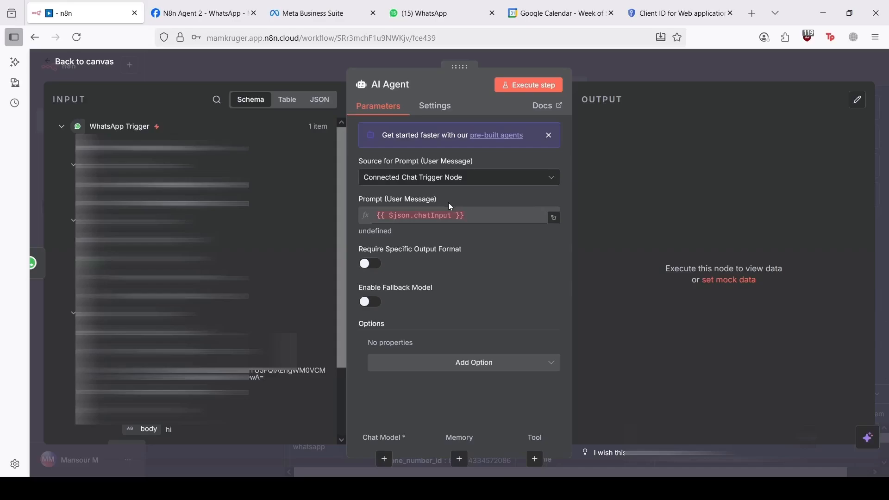
- Set the AI Agent's source for the user message prompt to Define below
left_click(446, 179)
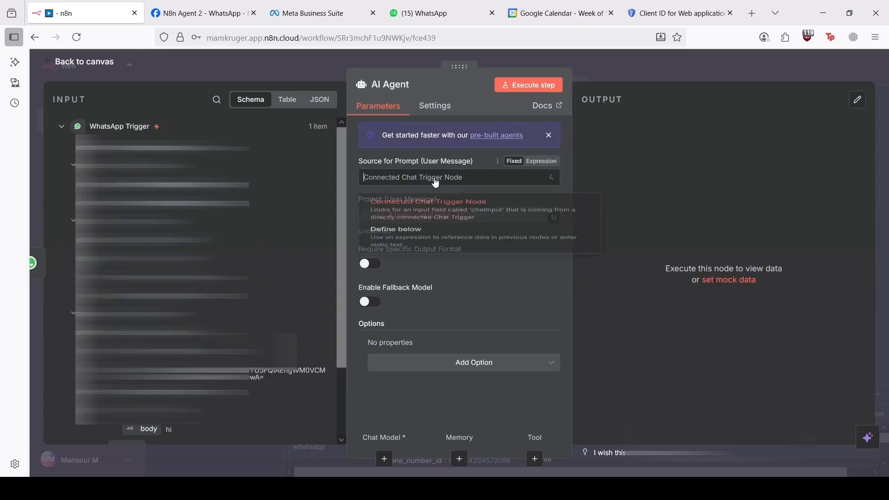
left_click(423, 259)
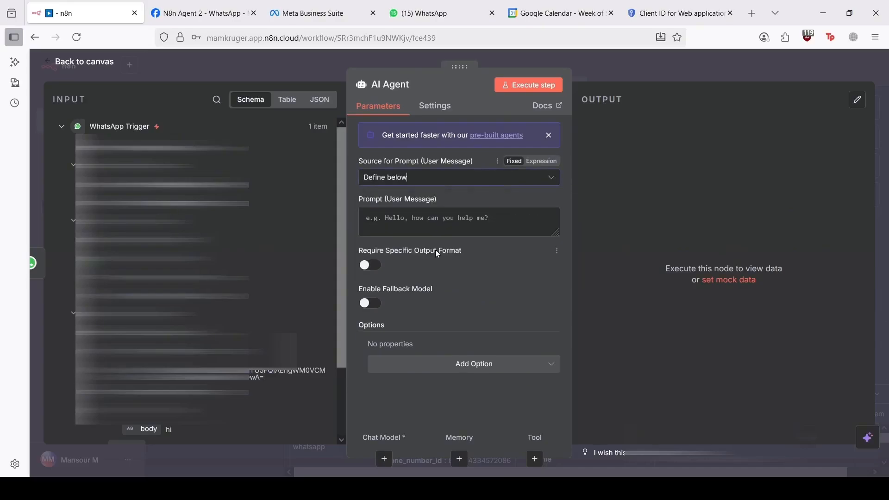
left_click(434, 182)
left_click(432, 215)
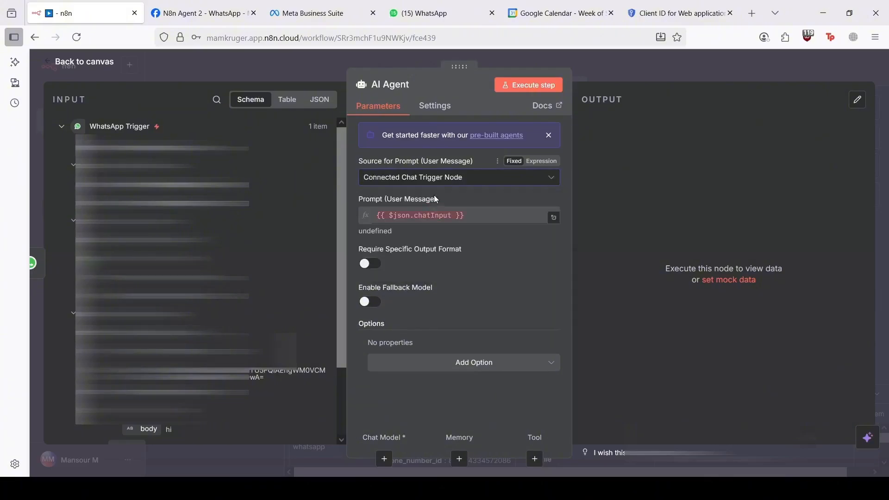
left_click(430, 178)
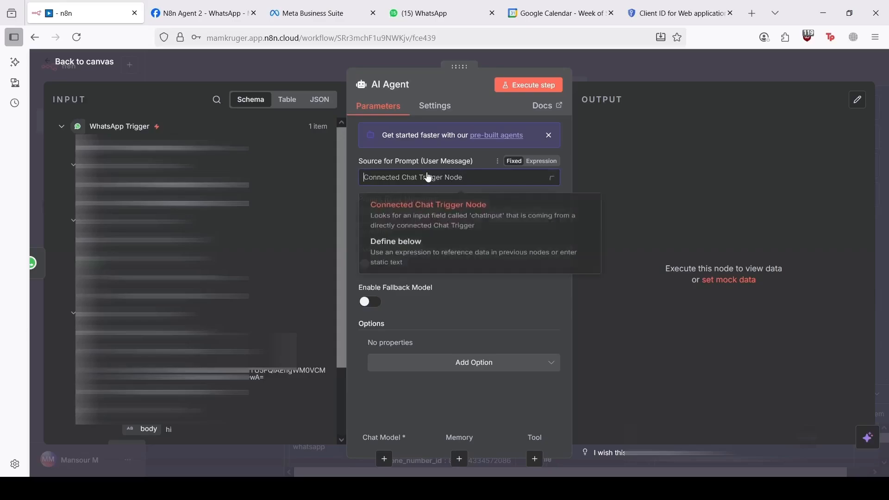
left_click(417, 253)
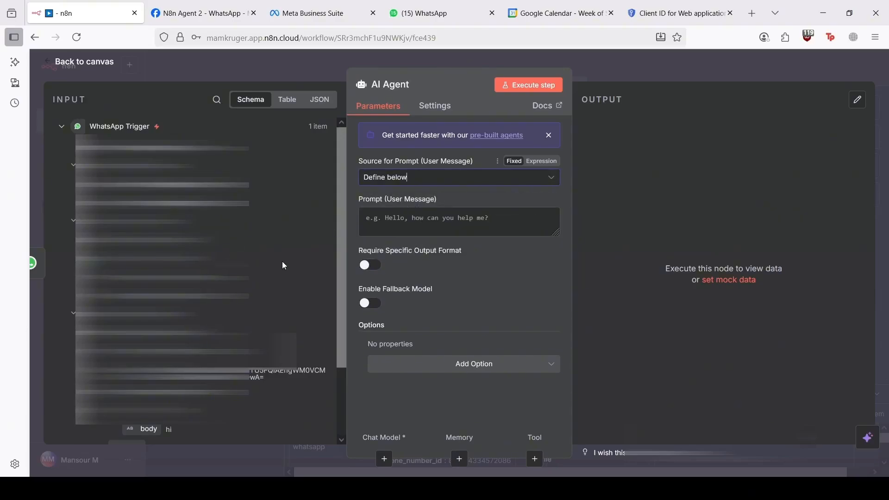
- Map the trigger's message text body, {{ $json.messages[0].text.body }}, into the AI Agent's prompt and return to the canvas
scroll(271, 274, "down", 3)
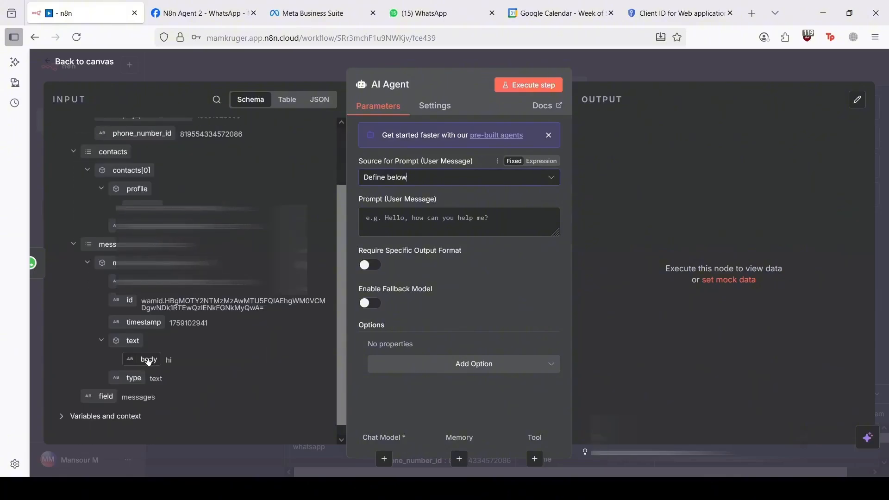
left_click_drag(146, 365, 202, 346)
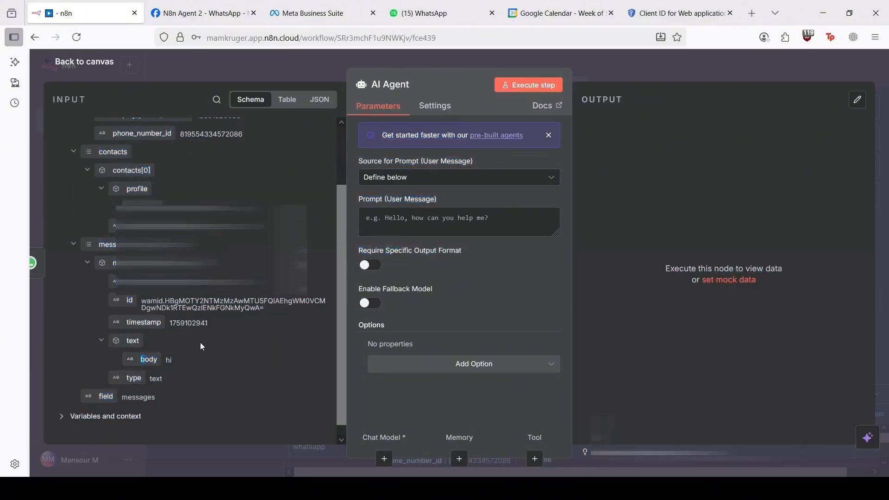
left_click_drag(147, 360, 412, 227)
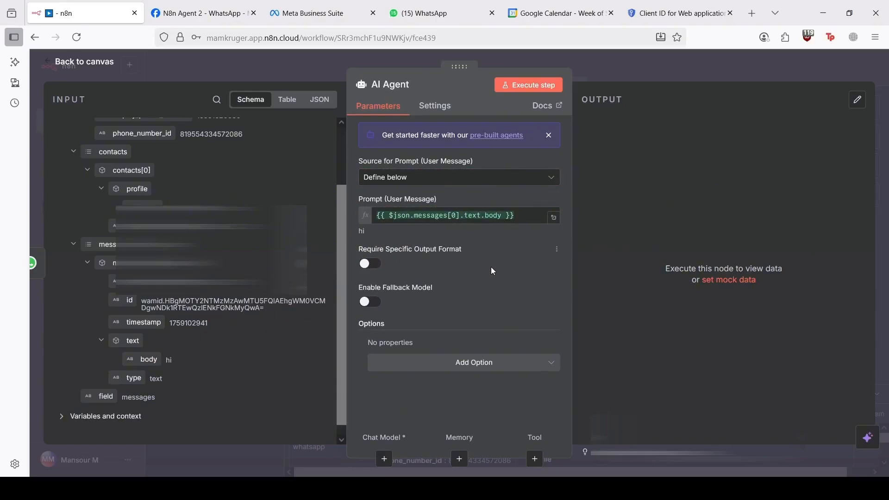
left_click(54, 65)
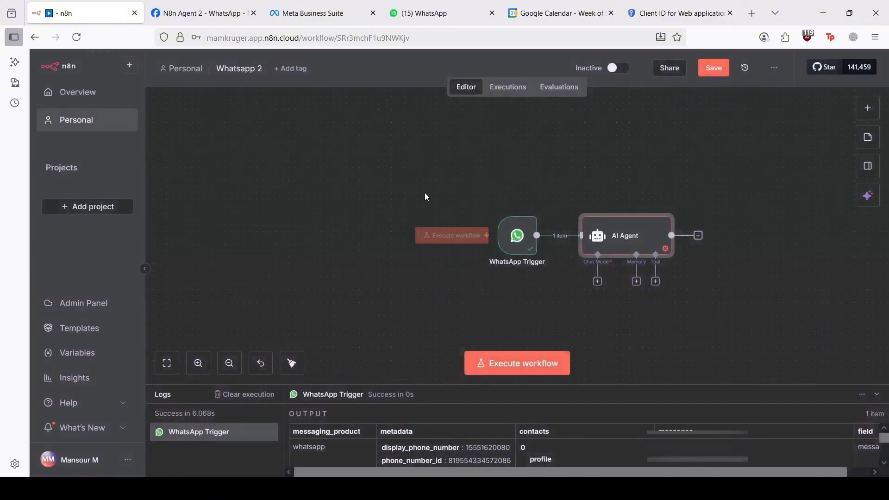
- Attach a Google Gemini Chat Model to the AI Agent, keeping models/gemini-2.5-flash as its model
left_click(597, 281)
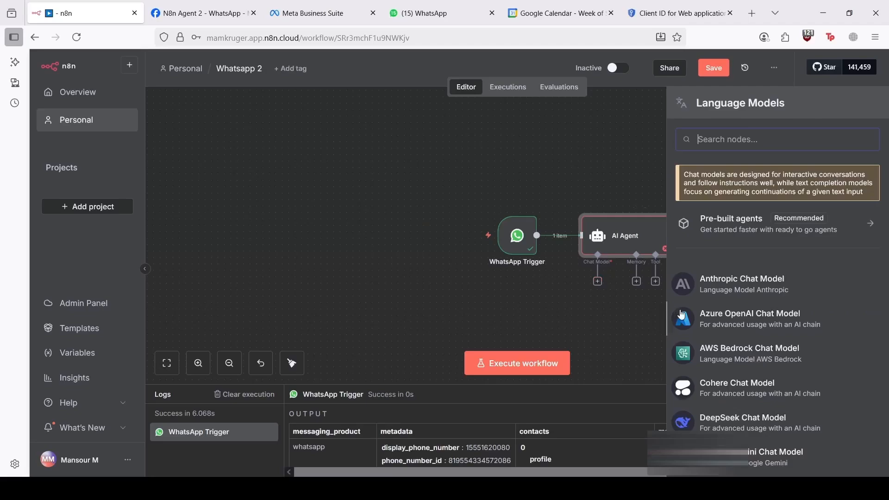
scroll(754, 333, "down", 2)
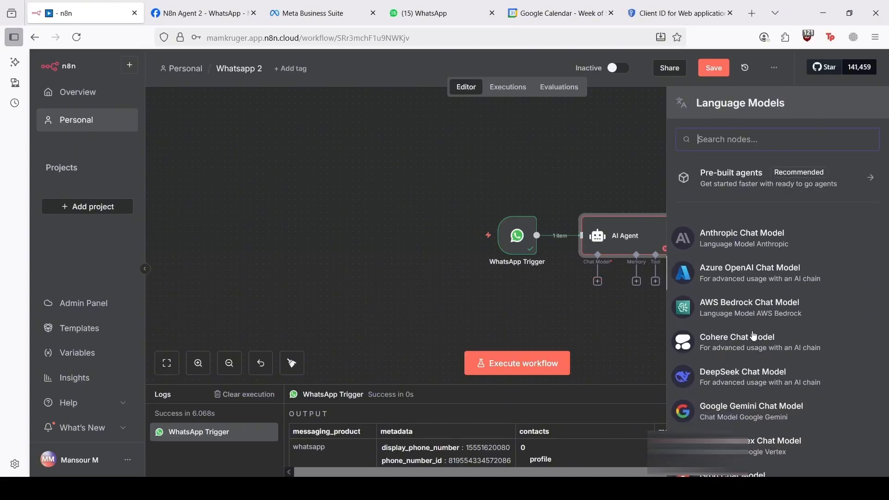
left_click(729, 403)
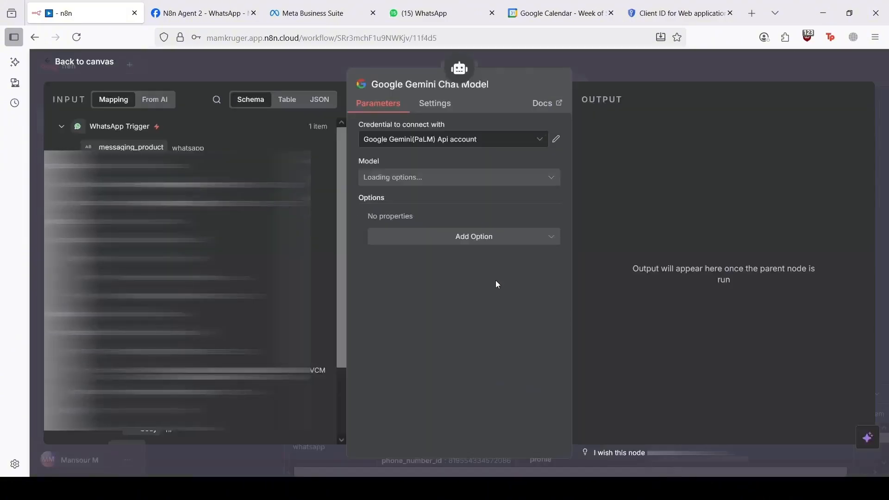
left_click(419, 179)
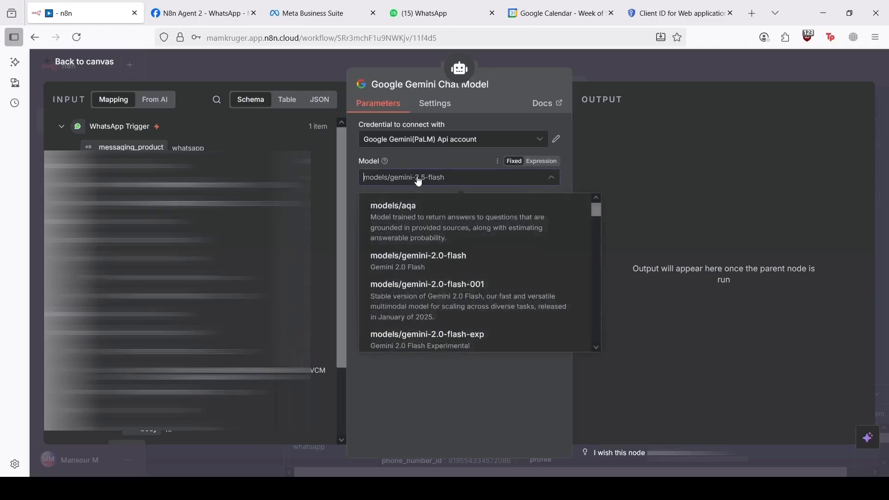
left_click(419, 180)
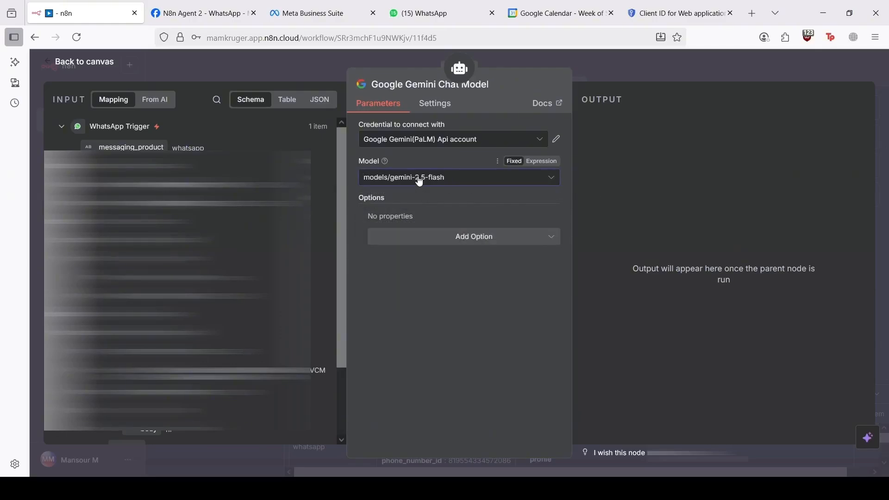
left_click(49, 68)
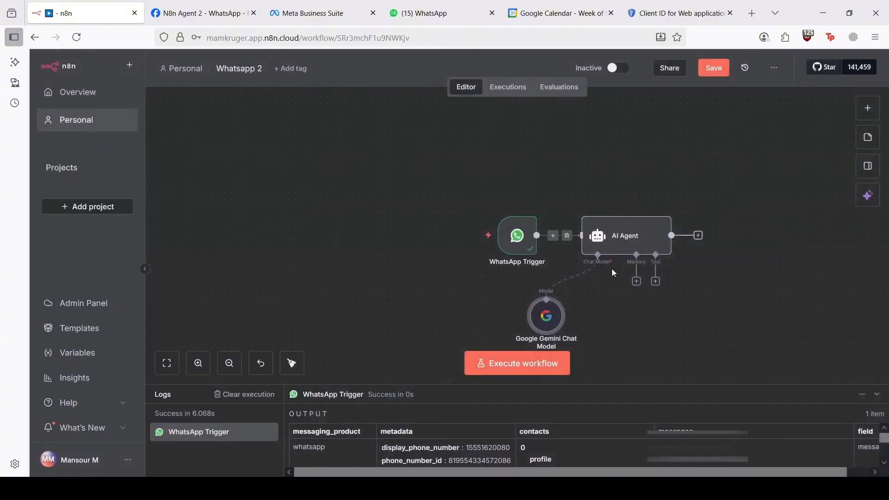
- Attach a Simple Memory node to the AI Agent and set its context window length to 10
left_click(636, 281)
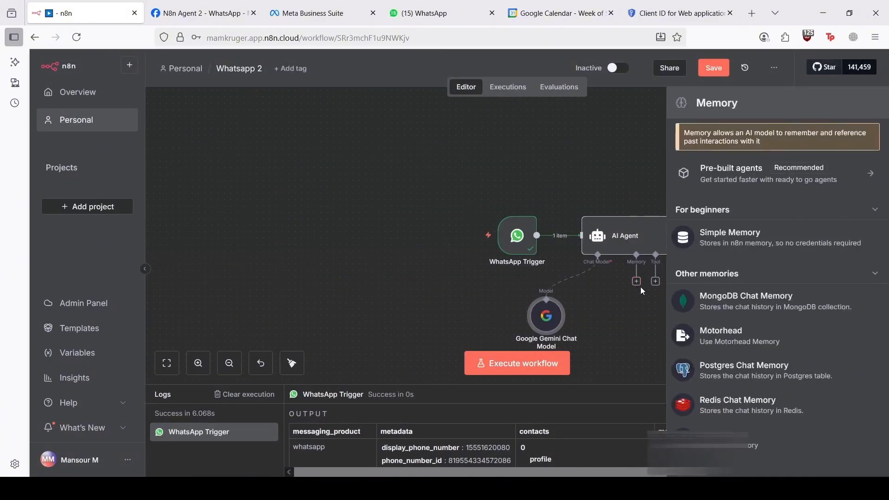
left_click(724, 241)
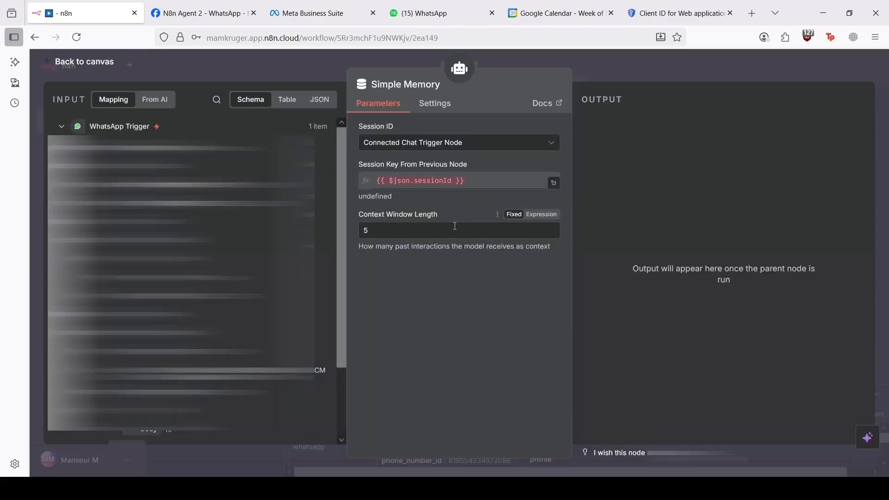
double_click(433, 227)
type("10")
double_click(364, 233)
left_click(383, 237)
left_click_drag(376, 237, 360, 233)
- Set the memory's session ID to Define below and map the contact's ID, {{ $json.contacts[0].wa_id }}, as its key
left_click(426, 146)
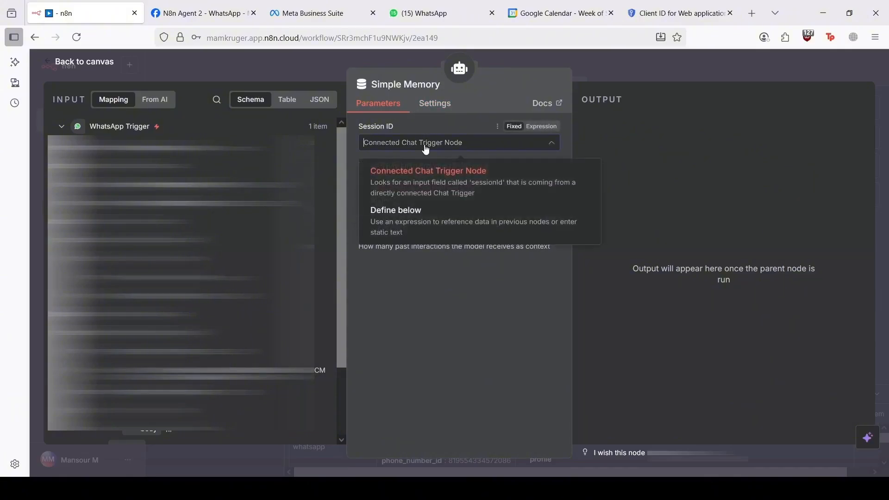
left_click(412, 229)
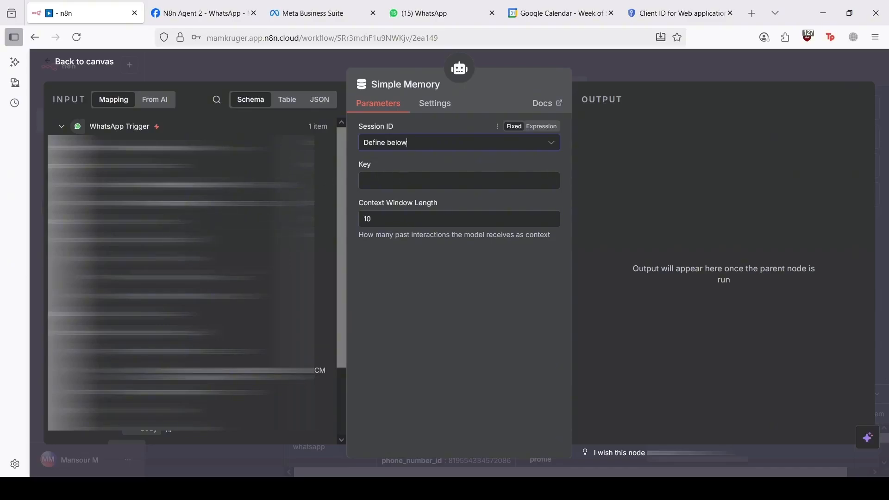
left_click_drag(127, 296, 400, 185)
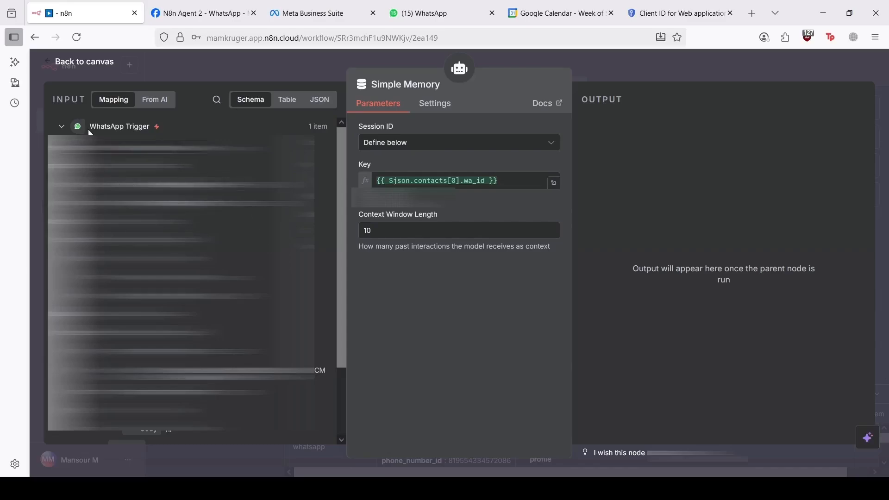
left_click(58, 62)
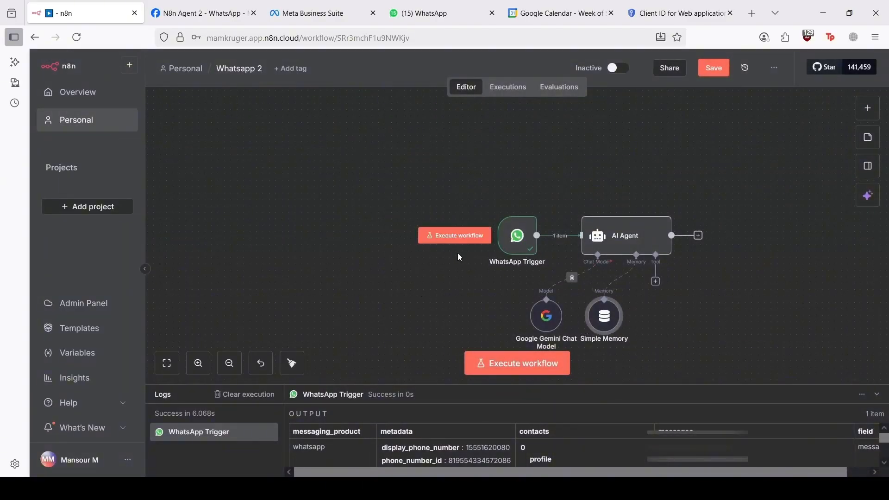
- Reposition the Google Gemini Chat Model and Simple Memory nodes slightly lower and farther left beneath the AI Agent
scroll(367, 262, "right", 3)
scroll(369, 266, "down", 2)
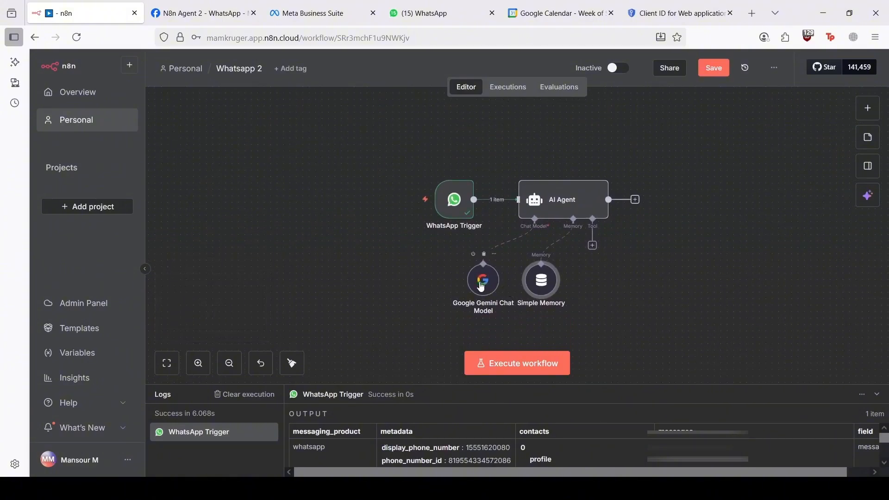
left_click_drag(485, 287, 459, 293)
left_click_drag(548, 285, 535, 297)
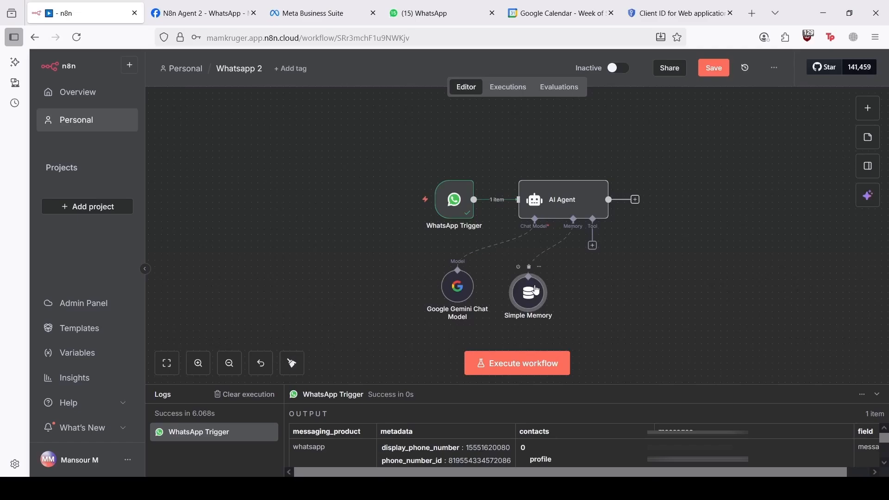
- Add a WhatsApp Business Cloud Send message node after the AI Agent
left_click(635, 201)
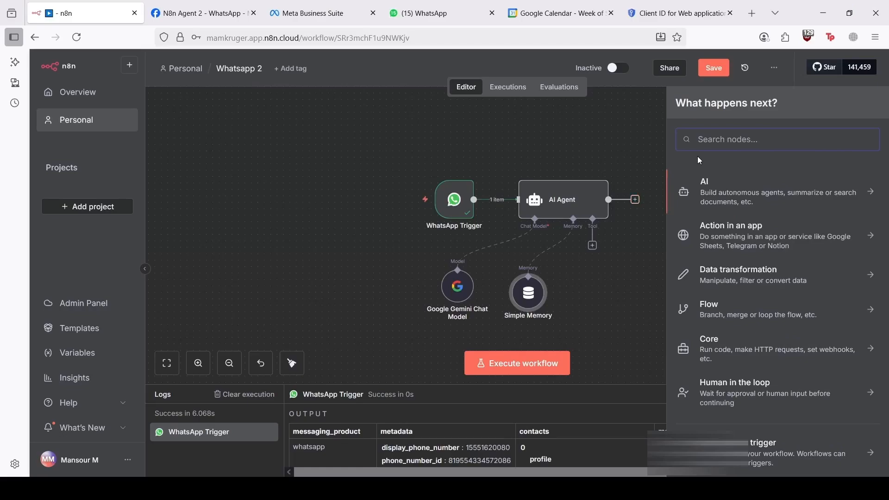
type("whats")
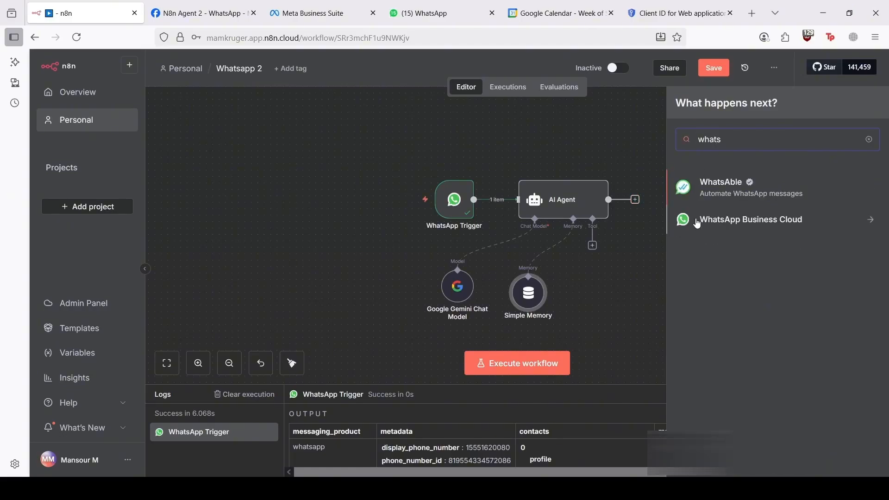
left_click(697, 233)
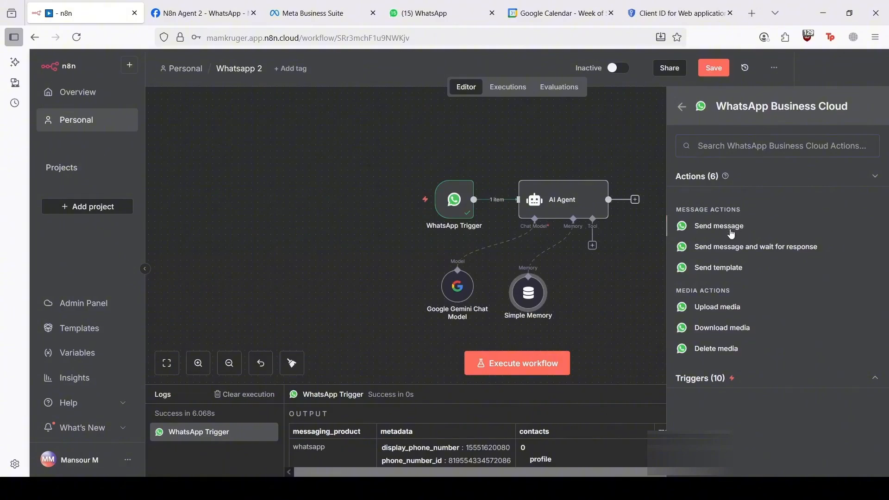
left_click(692, 221)
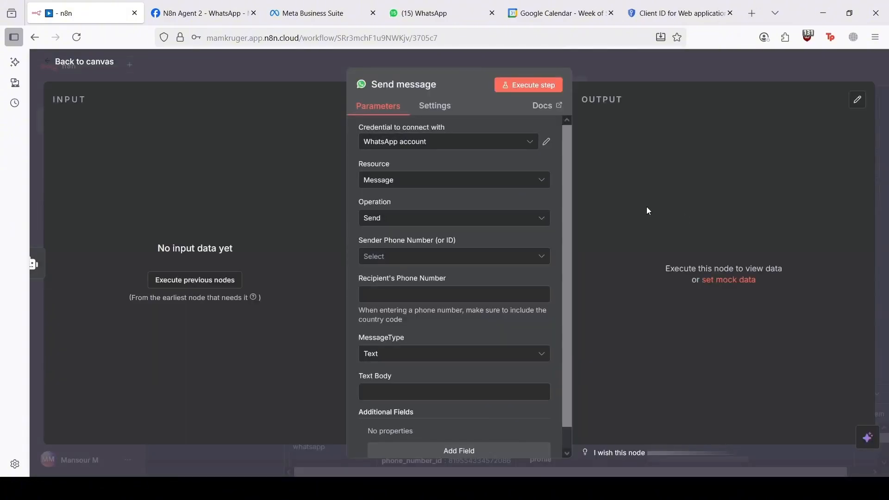
- Create a new WhatsApp API credential for the Send message node and paste in the access token copied from Meta's API Setup page
left_click(486, 147)
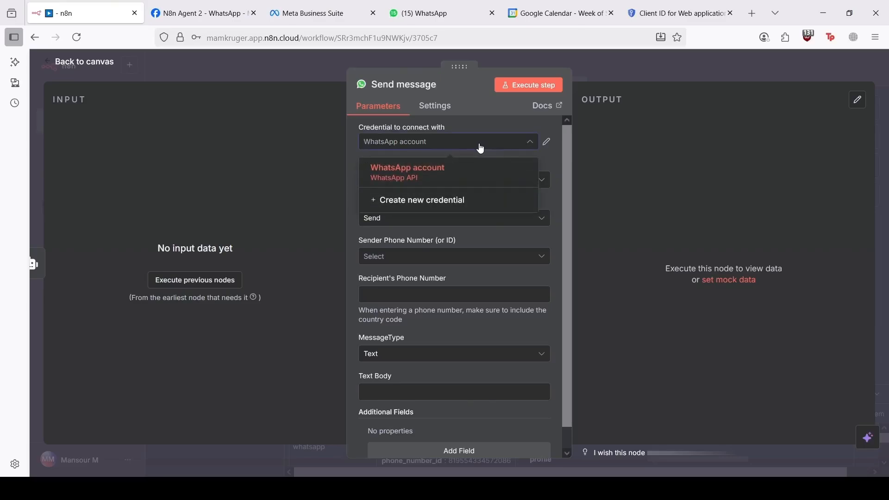
left_click(453, 203)
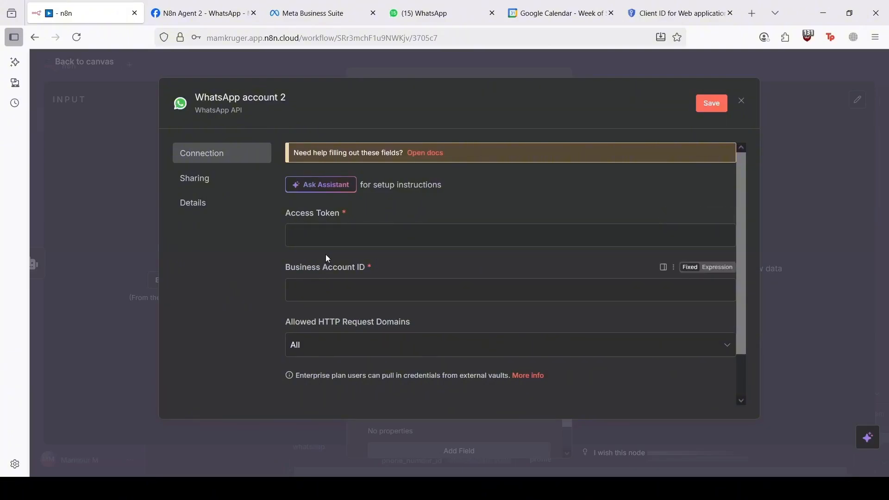
left_click(214, 4)
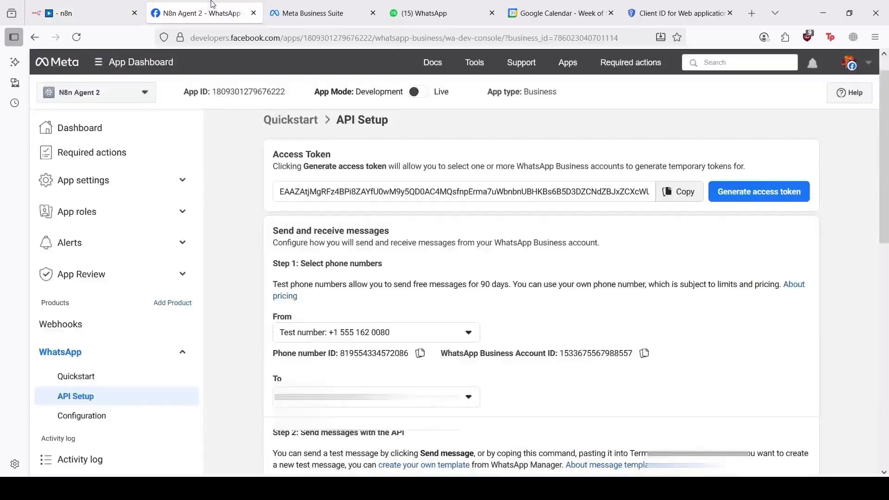
left_click(672, 195)
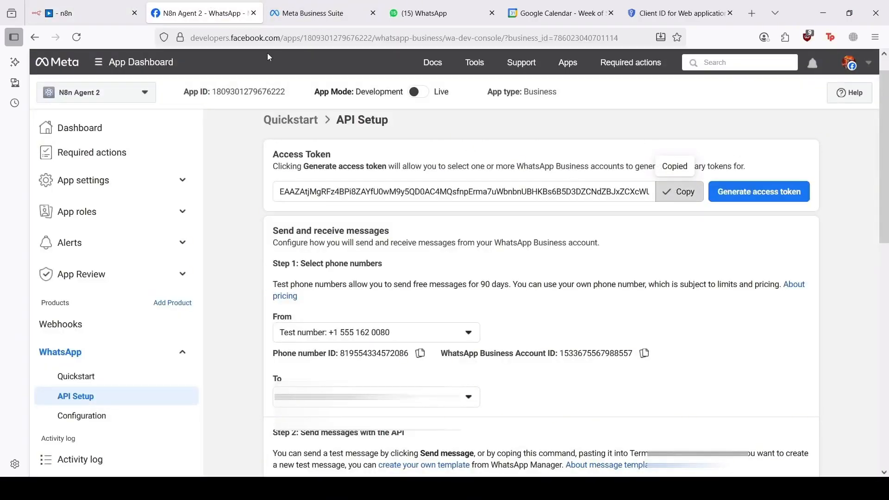
left_click(84, 11)
left_click(356, 238)
key("ctrl+v")
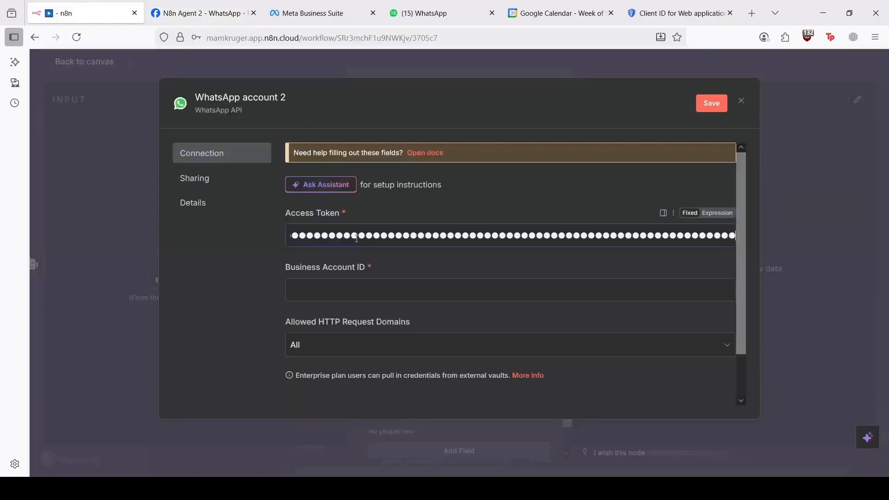
- Copy the WhatsApp Business Account ID from Meta's API Setup page into the credential's Business Account ID, then save and close the credential
left_click(204, 13)
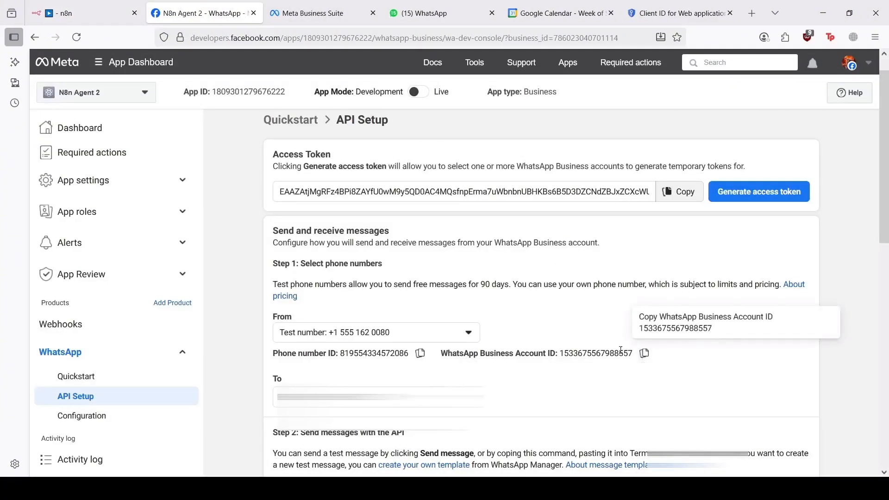
left_click_drag(573, 353, 607, 354)
left_click(607, 355)
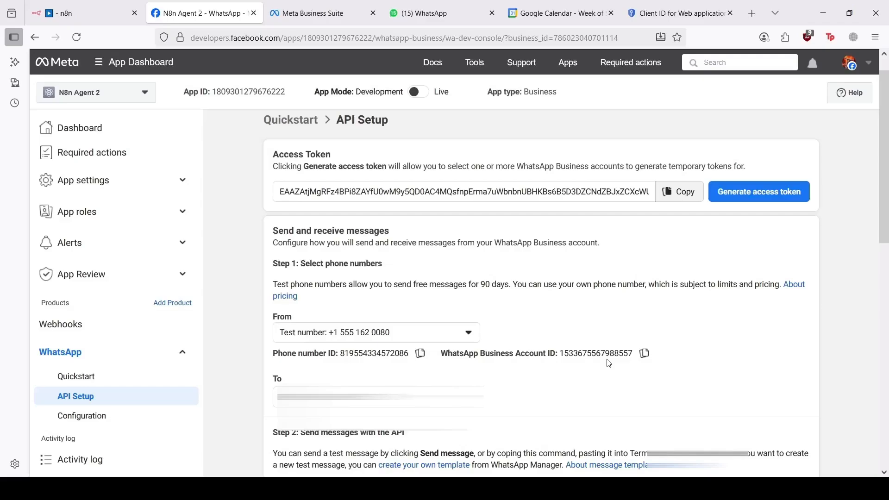
left_click(645, 354)
left_click(83, 13)
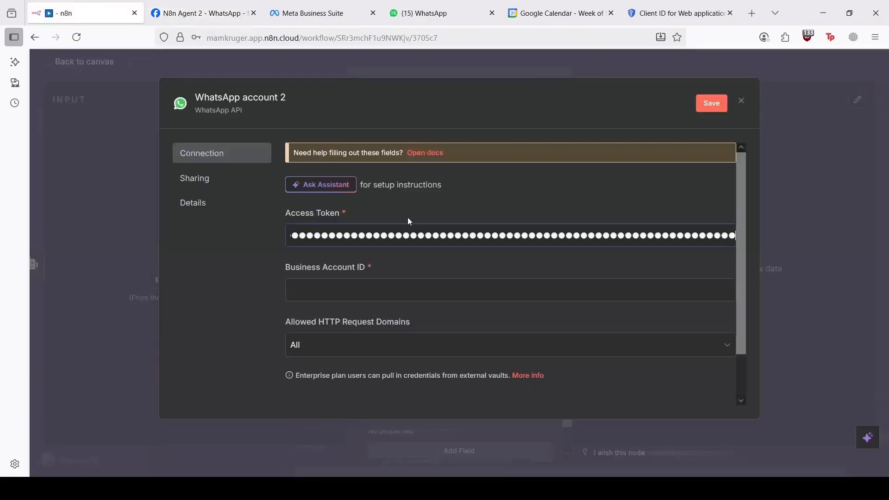
left_click(393, 289)
key("ctrl+v")
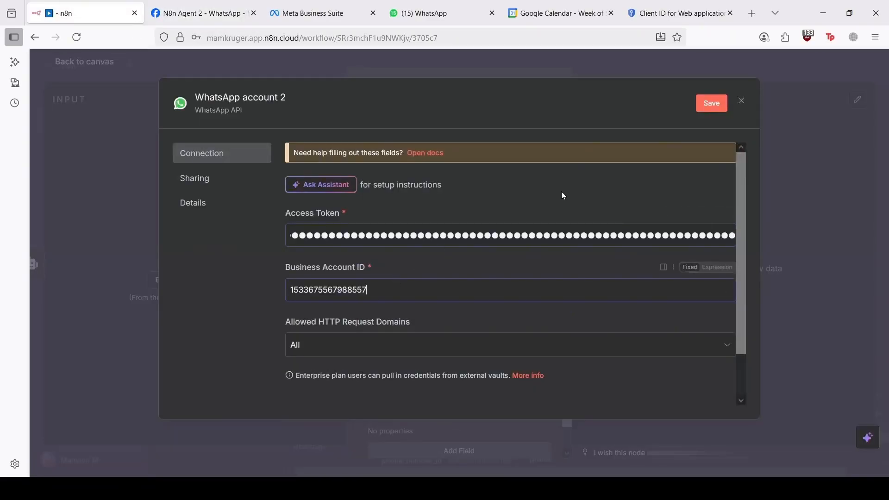
left_click(711, 104)
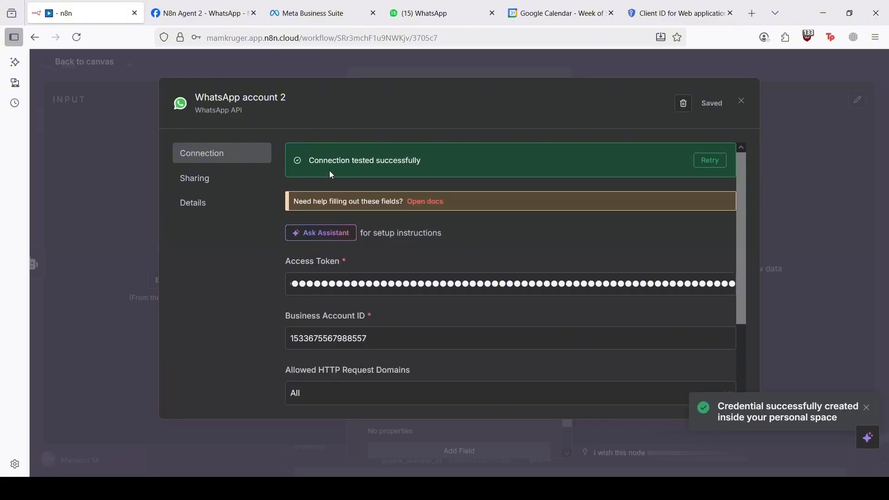
left_click(741, 104)
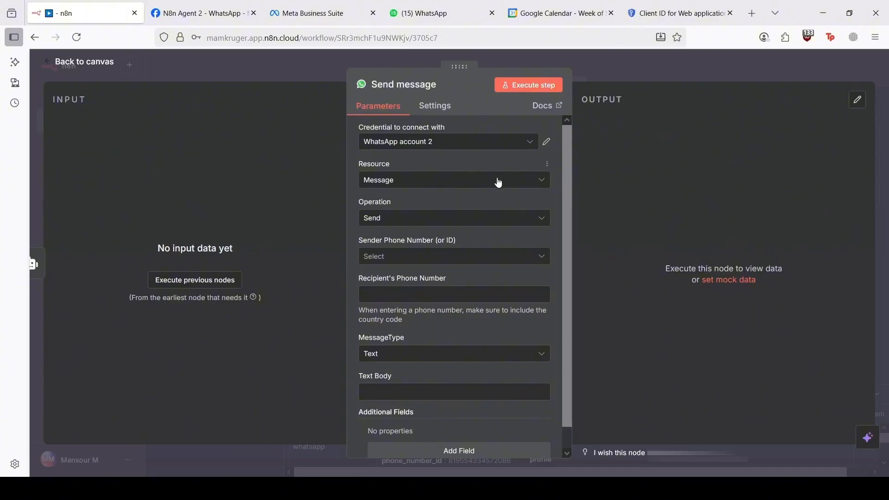
- Set the Send message node's sender to the Test Number and try to execute the node
left_click(418, 257)
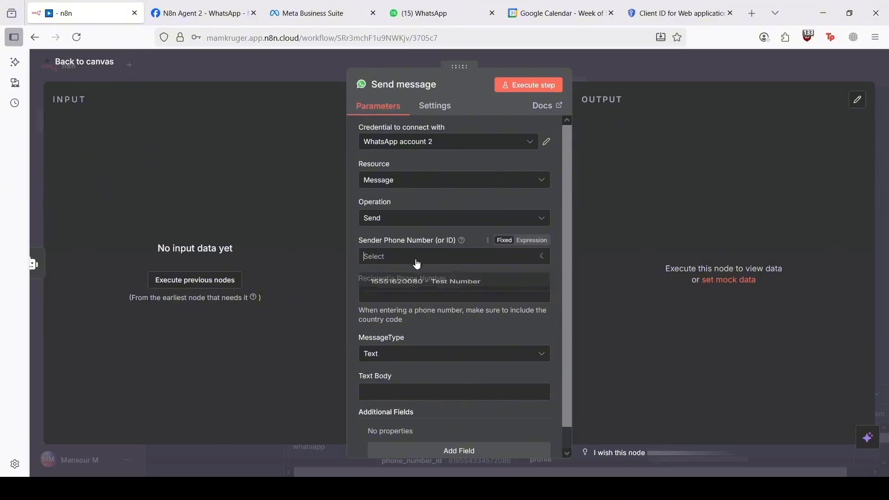
left_click(408, 287)
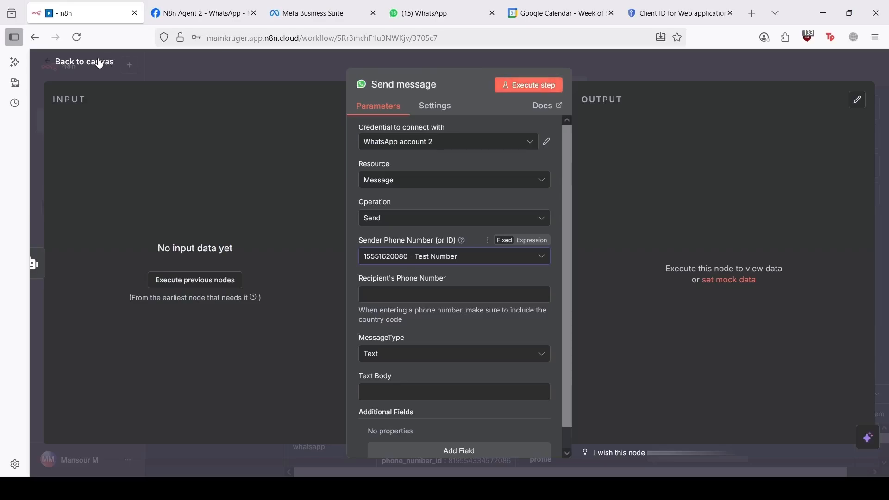
left_click(531, 85)
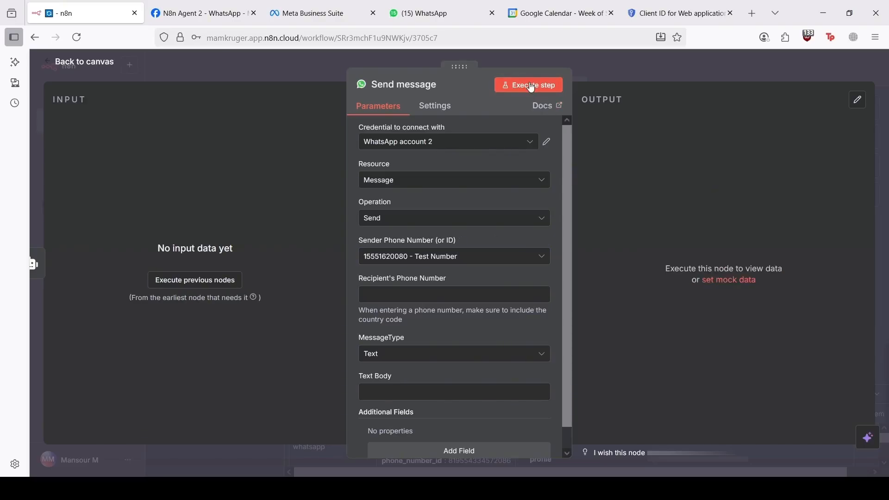
left_click(81, 63)
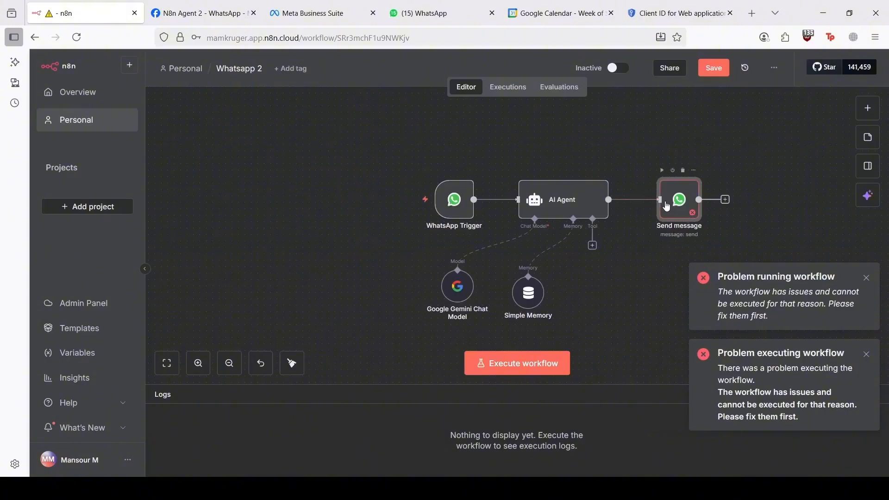
- Try to execute the AI Agent node on its own and return to the canvas
double_click(560, 204)
left_click(506, 83)
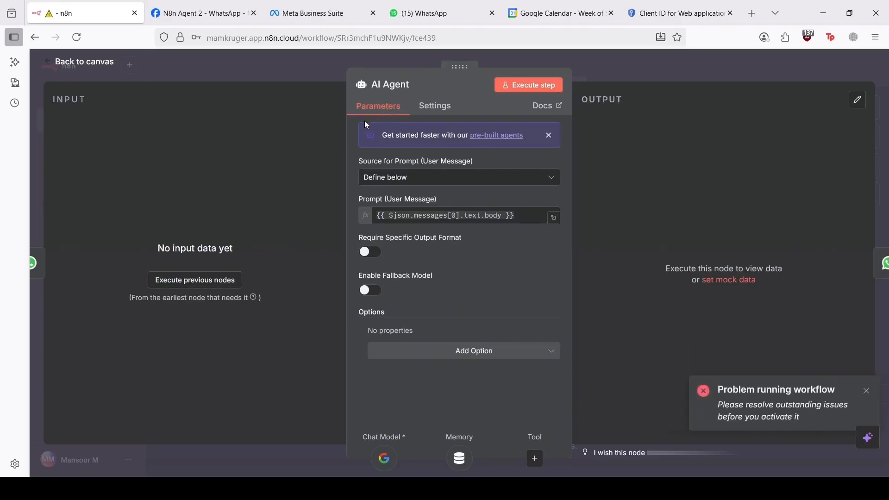
left_click(76, 63)
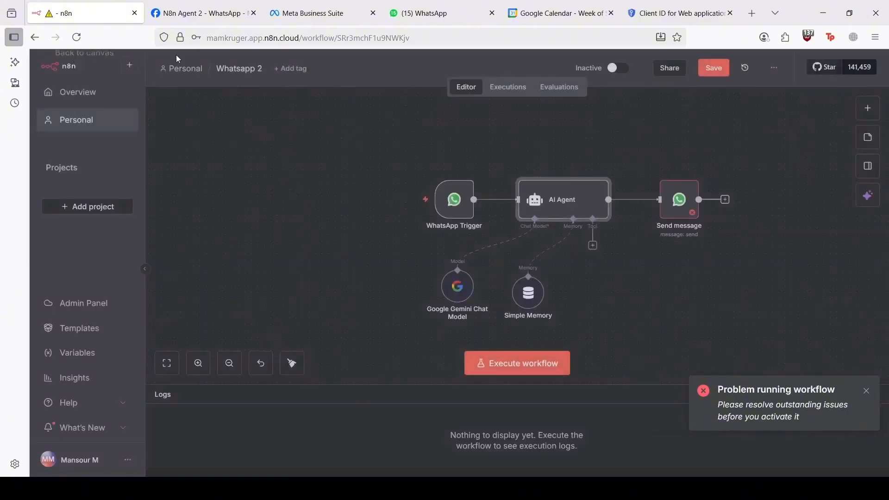
- Delete the Send message node connected after the AI Agent
left_click(682, 214)
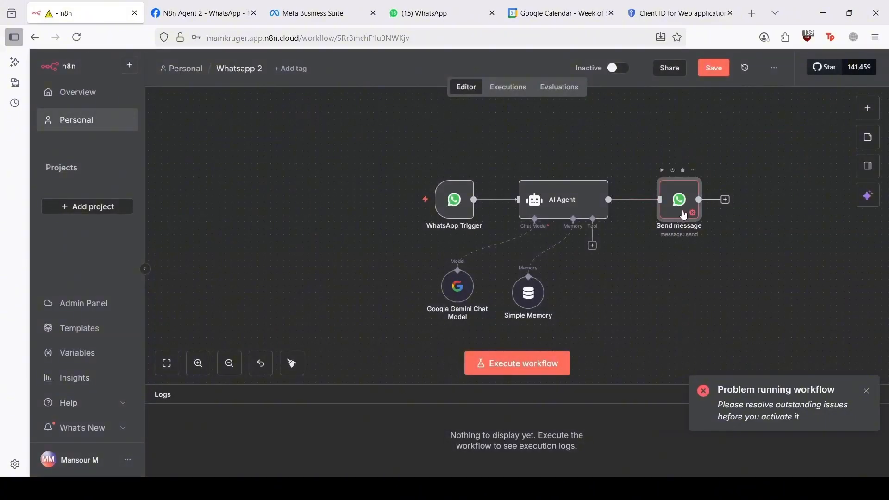
left_click(684, 171)
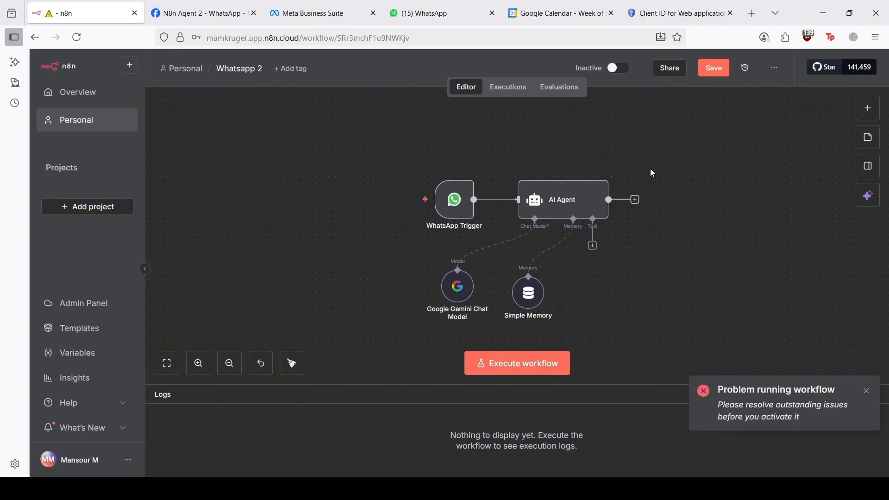
- Execute the workflow, trigger it by sending "hi" to the N8n Agent chat in WhatsApp, and return to n8n
left_click(566, 205)
left_click(514, 363)
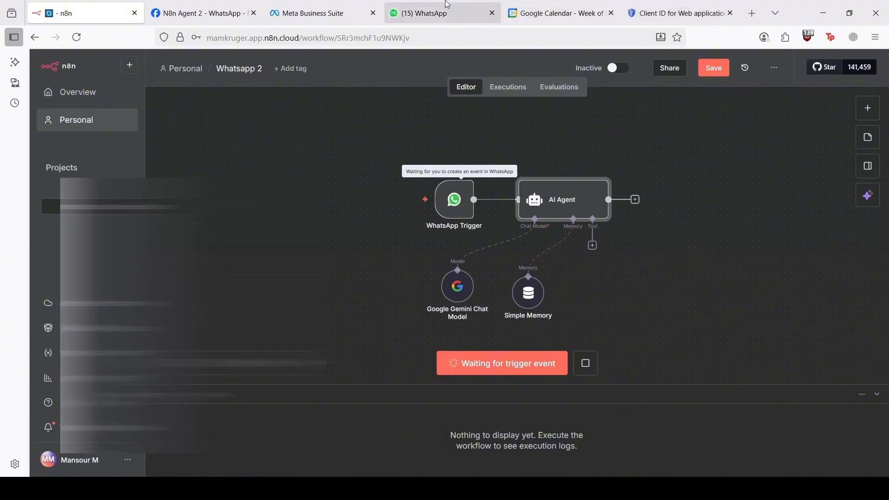
left_click(421, 13)
type("hi")
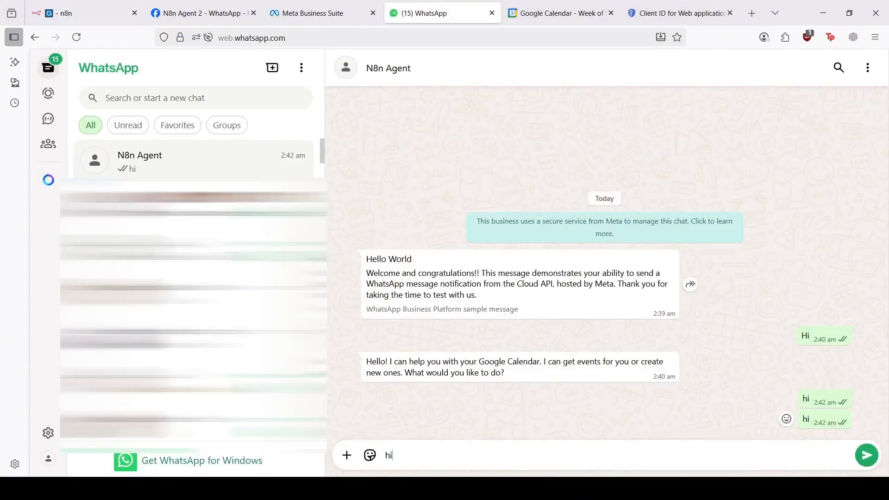
key("Return")
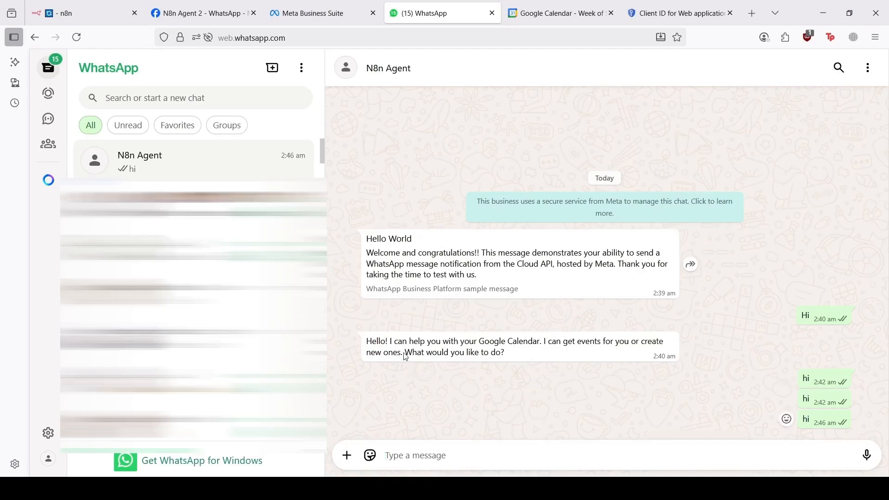
left_click(95, 5)
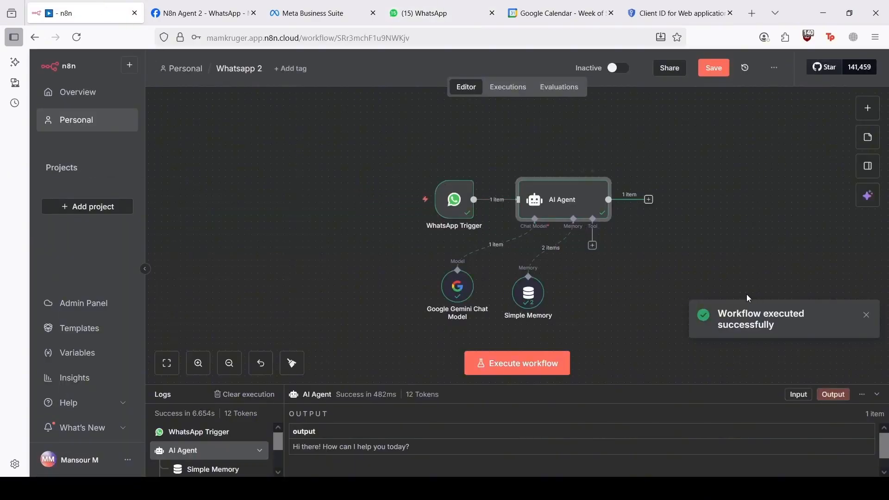
- Inspect the AI Agent node's output for the test message and return to the canvas
double_click(568, 198)
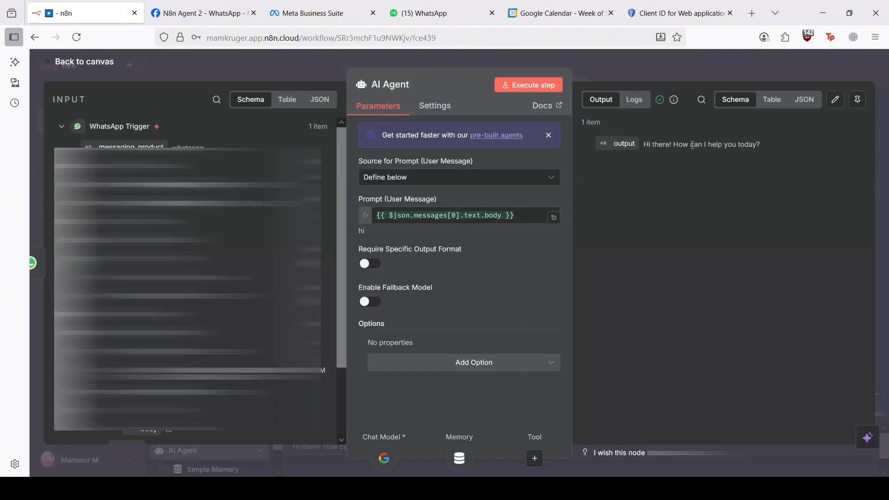
left_click_drag(656, 144, 759, 145)
left_click(750, 145)
left_click(90, 63)
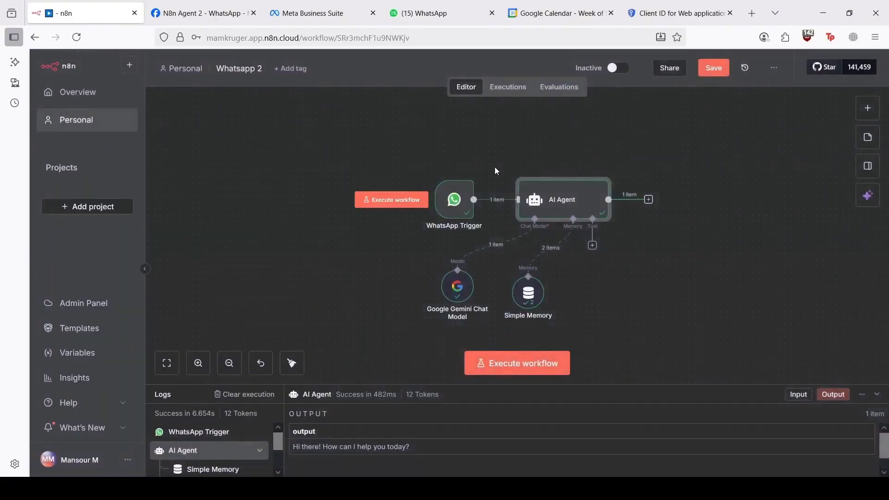
- Add a WhatsApp Business Cloud Send message node to the AI Agent's output again
left_click(649, 200)
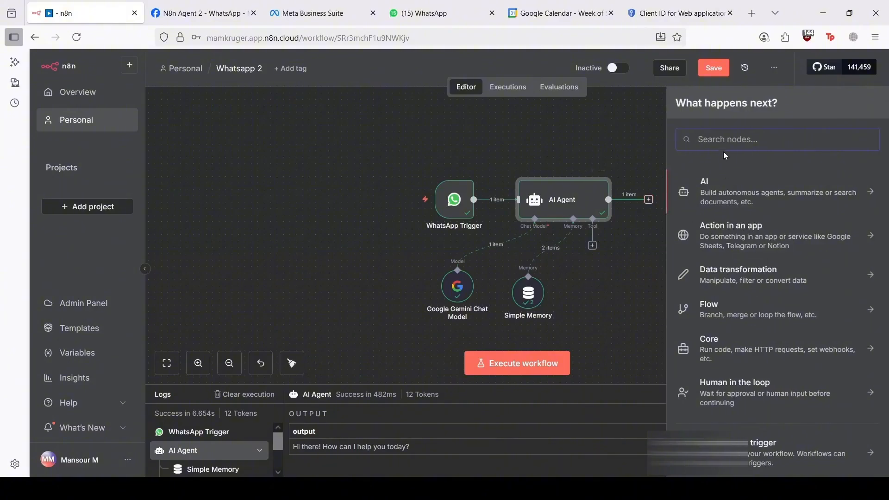
type("whats")
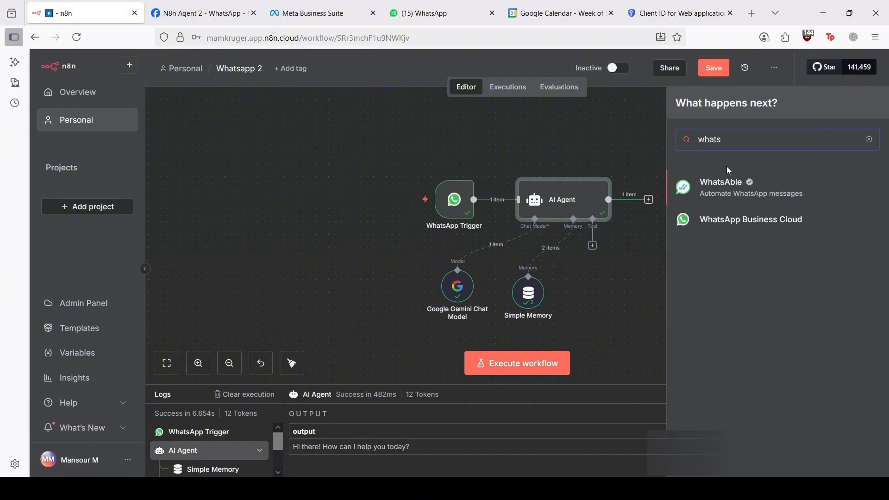
left_click(727, 220)
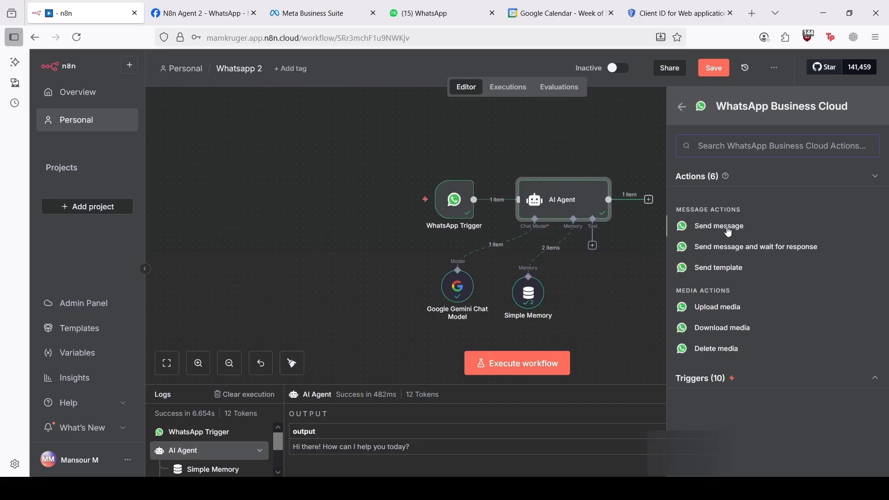
left_click(728, 230)
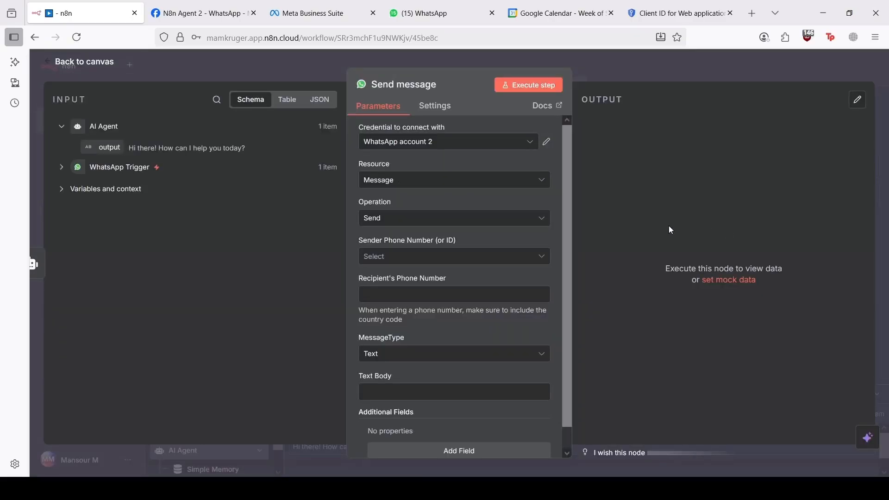
- Keep WhatsApp account 2 as the Send message credential and choose the Test Number as the sender
left_click(467, 143)
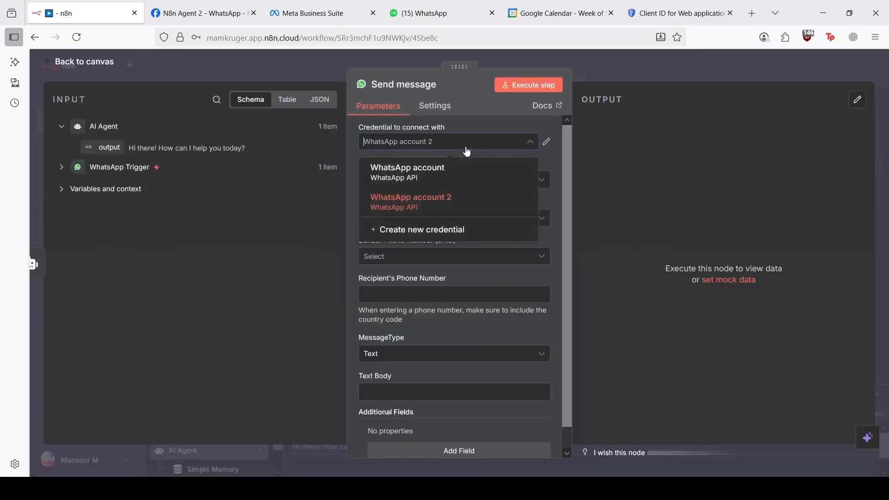
left_click(557, 164)
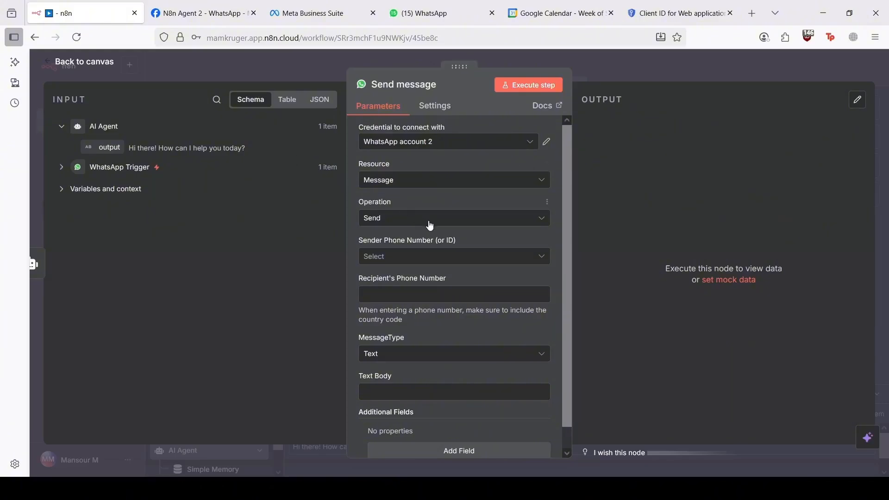
left_click(424, 257)
left_click(418, 286)
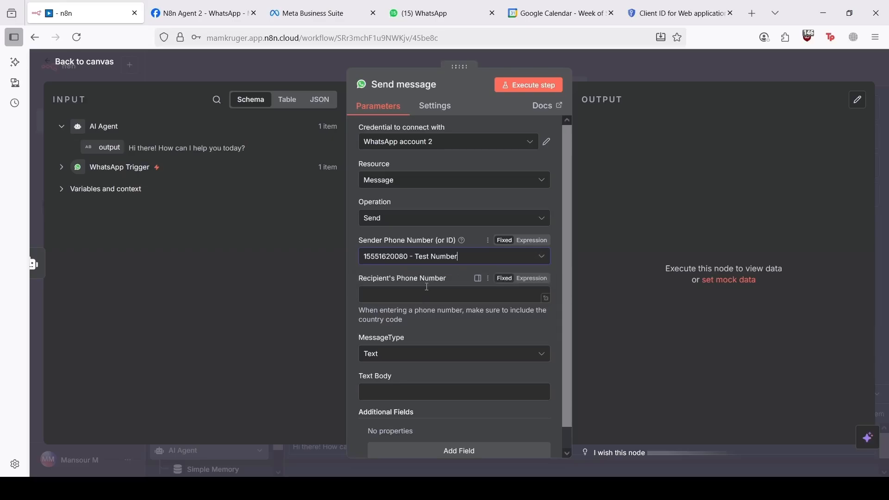
- Map the WhatsApp Trigger contact's wa_id as the recipient's phone number, {{ $('WhatsApp Trigger').item.json.contacts[0].wa_id }}
left_click(61, 168)
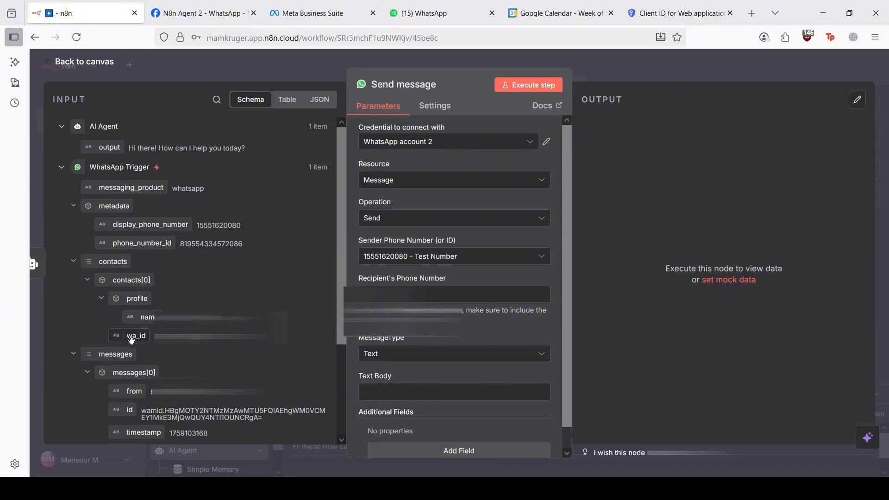
left_click_drag(132, 340, 398, 296)
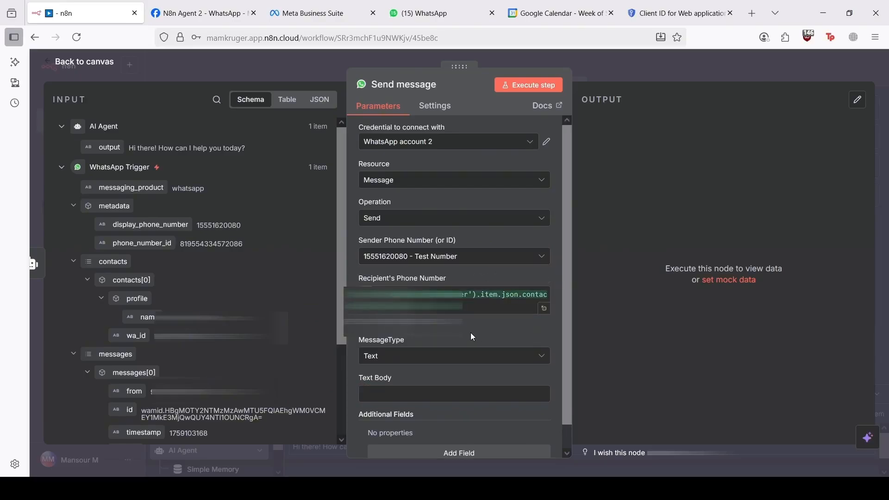
scroll(470, 332, "down", 1)
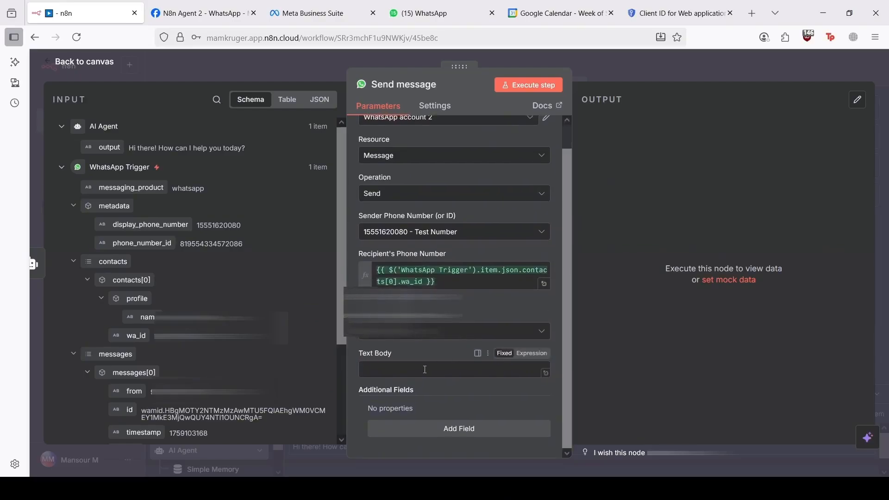
- Map the AI Agent's output, {{ $json.output }}, as the Send message node's text body and save the workflow
left_click(61, 167)
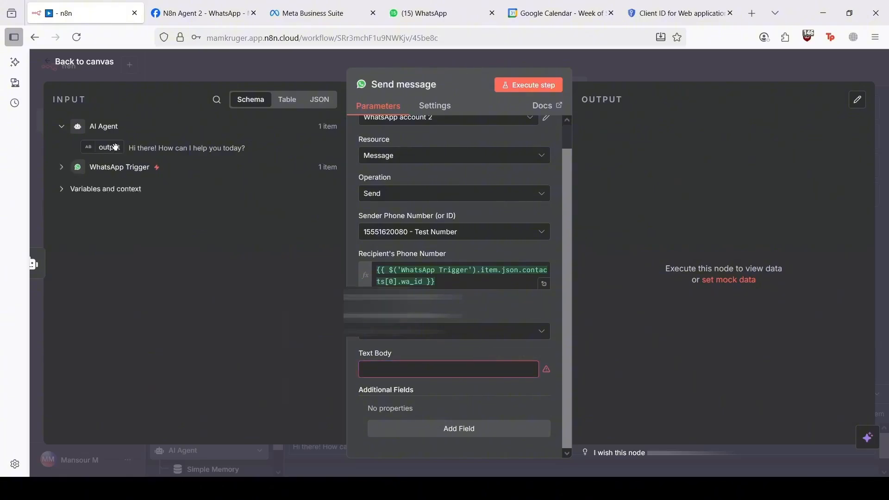
left_click_drag(114, 147, 424, 371)
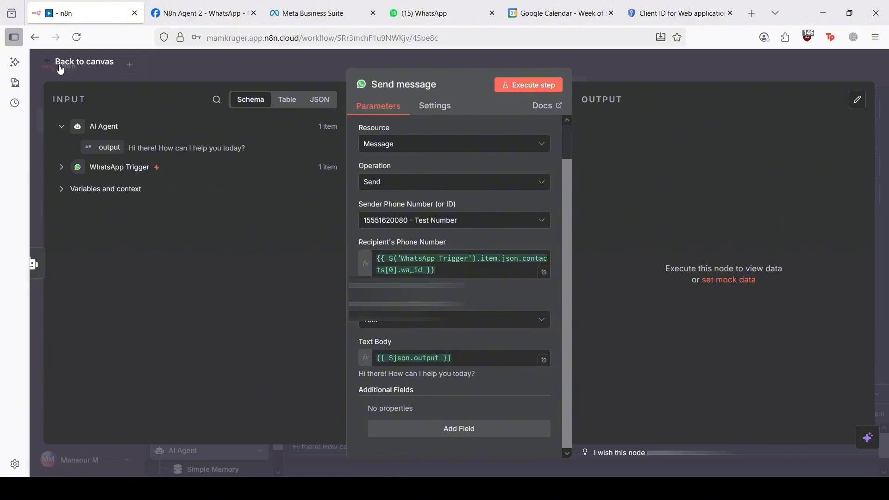
left_click(60, 70)
left_click(702, 69)
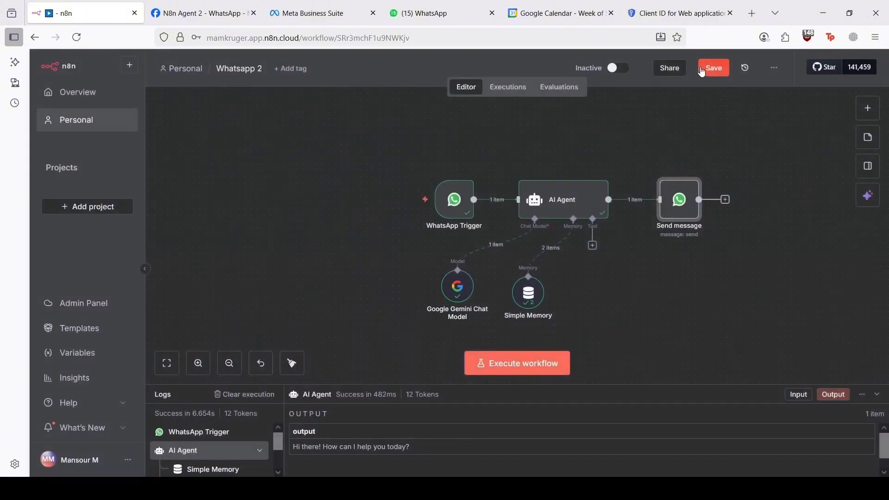
- Execute the workflow, send "hi" to the N8n Agent chat in WhatsApp and read the agent's reply
left_click(496, 359)
left_click(421, 13)
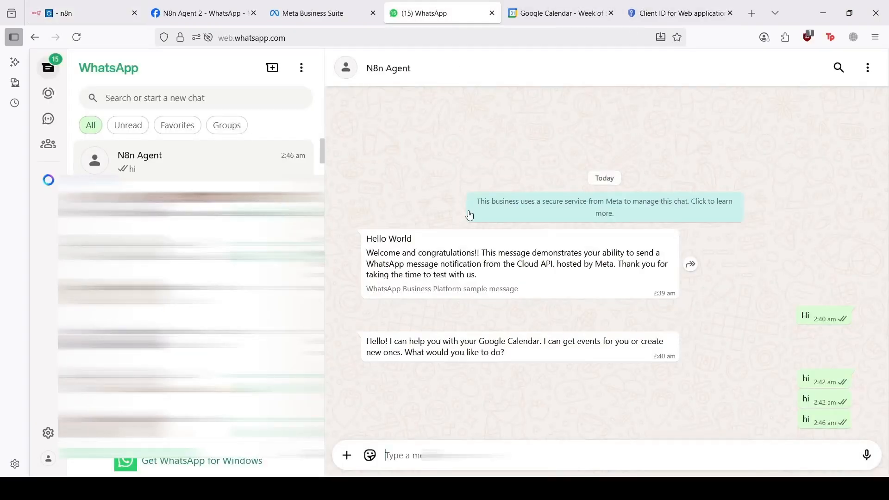
type("hi")
key("Return")
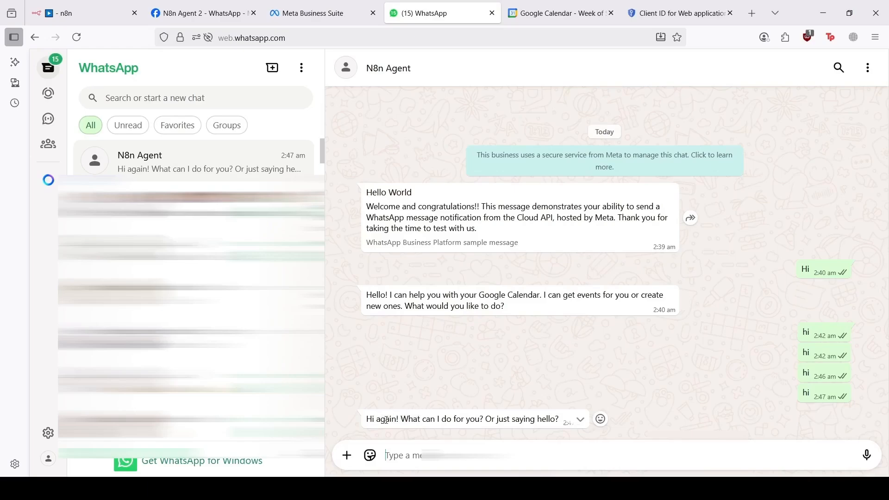
left_click_drag(366, 419, 465, 419)
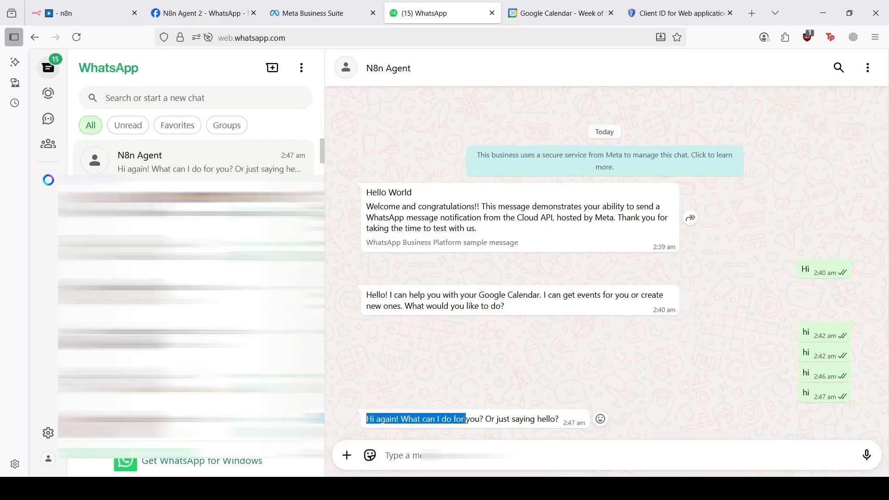
left_click(463, 420)
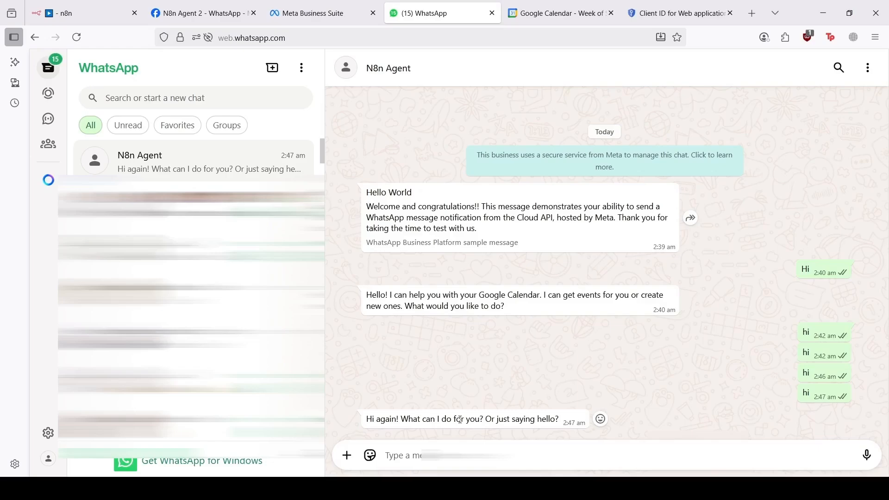
- Send the message "Get me the best ice cream shops in Riyadh" to the N8n Agent chat
left_click(385, 456)
type("Get me th")
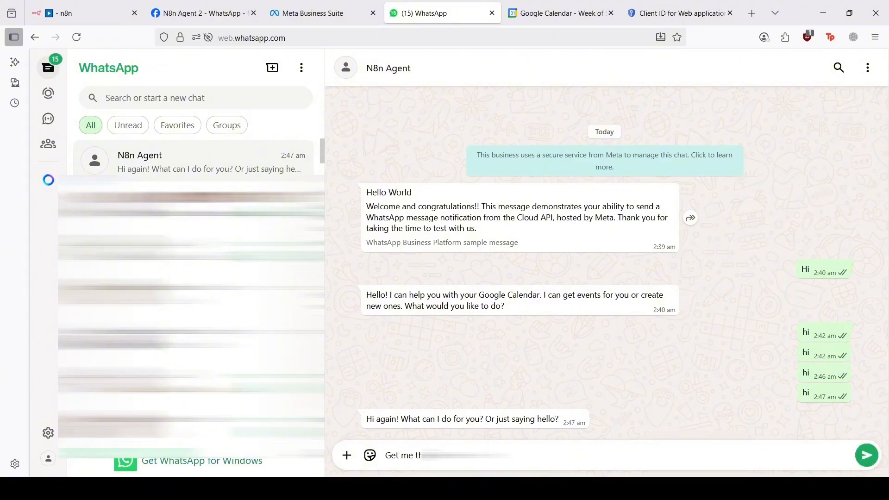
type("e e")
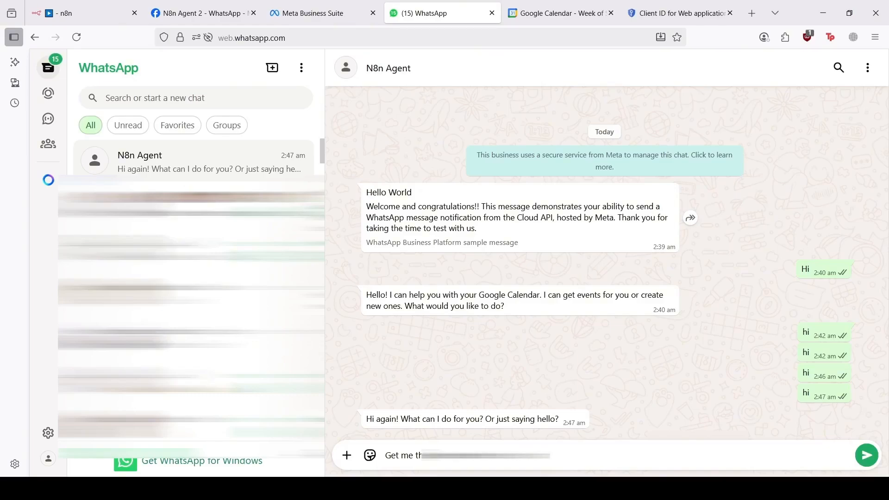
key("Return")
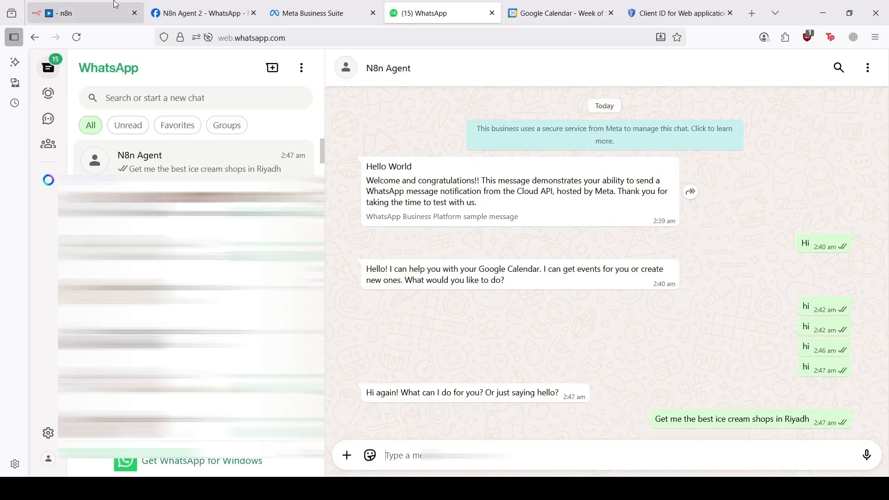
- Switch back to n8n, activate the Whatsapp 2 workflow and dismiss the activation notice and production checklist
left_click(83, 13)
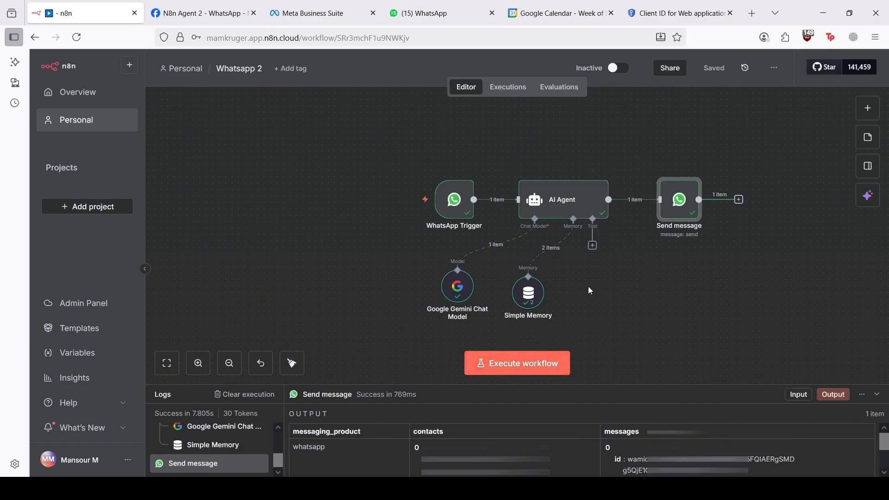
left_click(613, 68)
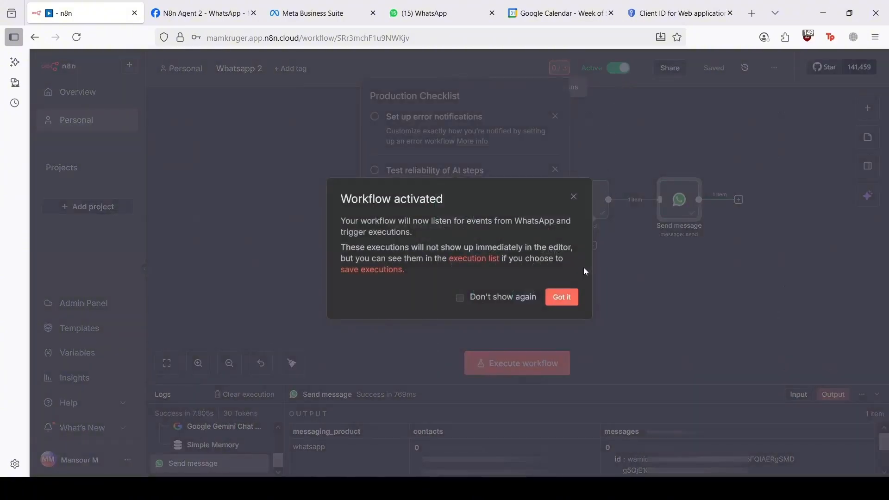
left_click(568, 300)
left_click(612, 125)
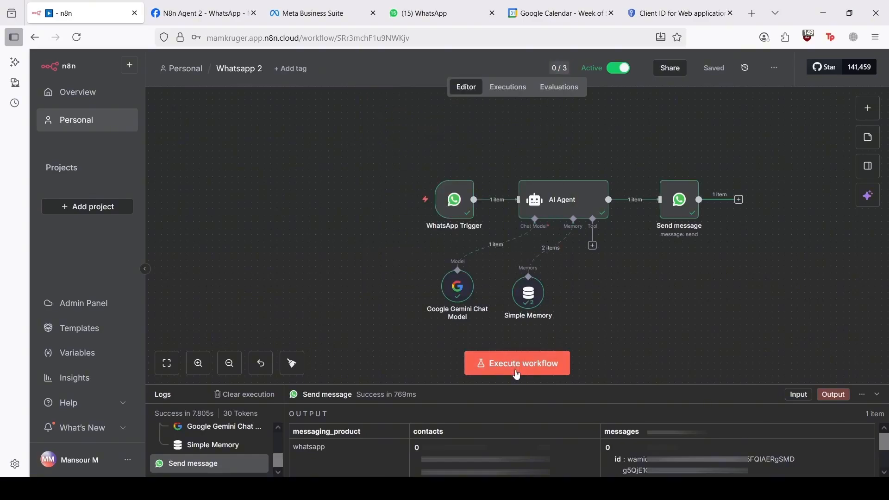
- Switch to WhatsApp and send "hi" to the N8n Agent chat to test the active workflow
left_click(484, 5)
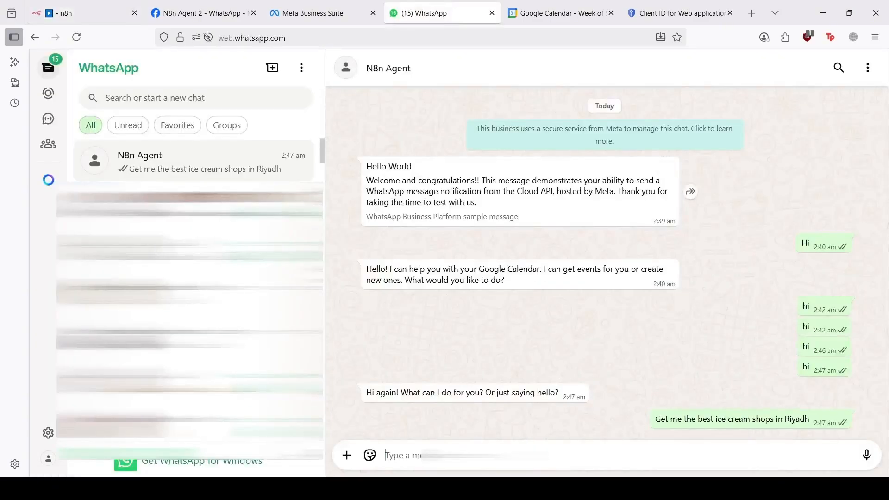
type("hi")
key("Return")
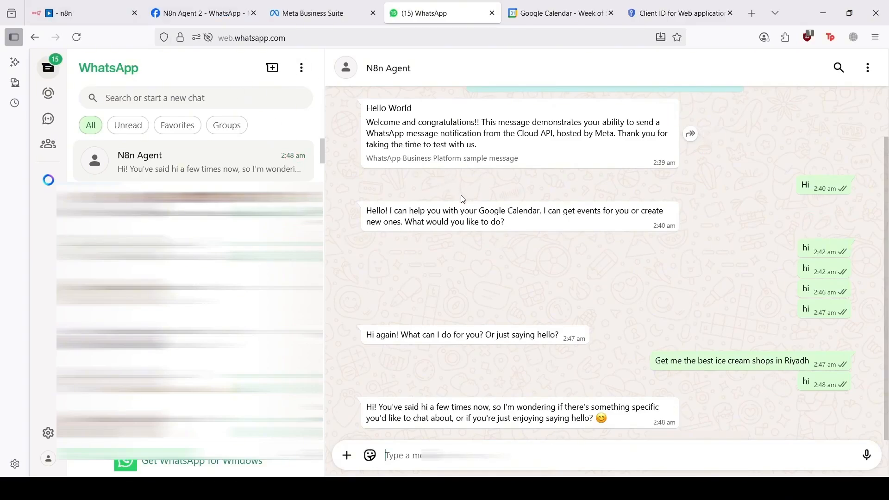
- Resend the earlier message "Get me the best ice cream shops in Riyadh" to N8n Agent and read its reply
triple_click(740, 360)
key("ctrl+c")
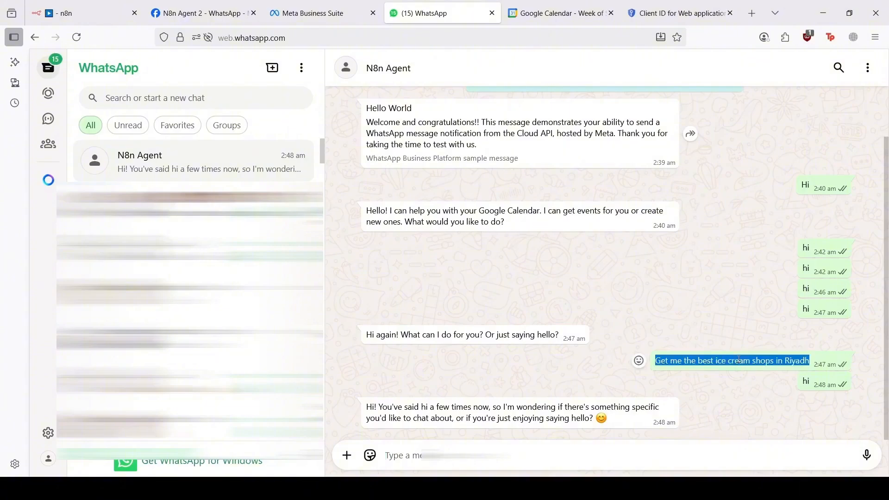
left_click(605, 451)
key("ctrl+v")
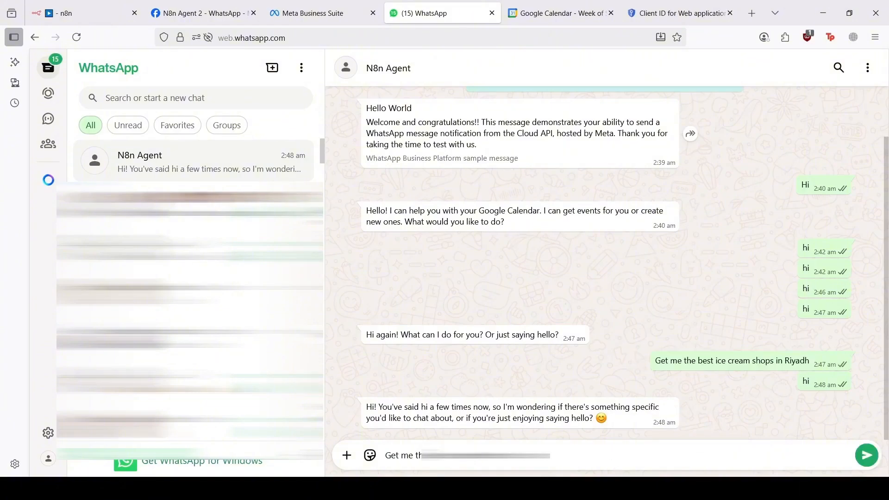
key("Return")
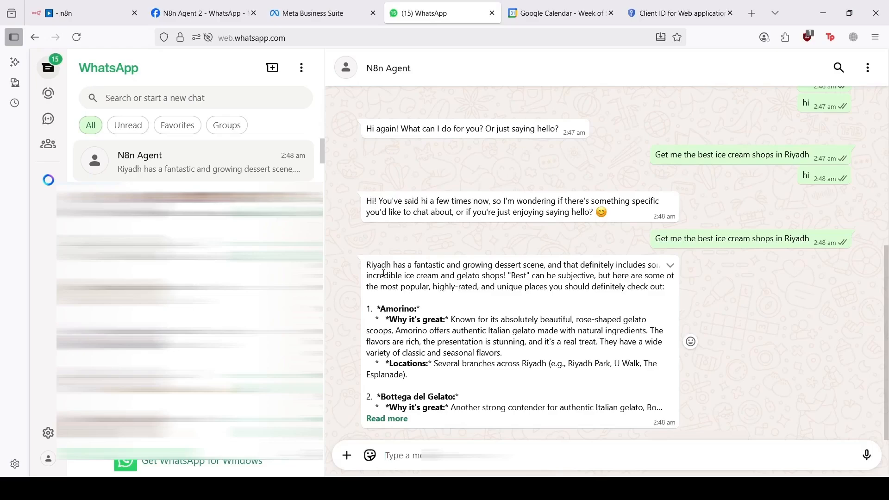
left_click_drag(384, 275, 435, 342)
left_click(434, 341)
- Switch to n8n and add a Google Calendar Tool to the AI Agent's tool connection
left_click(108, 6)
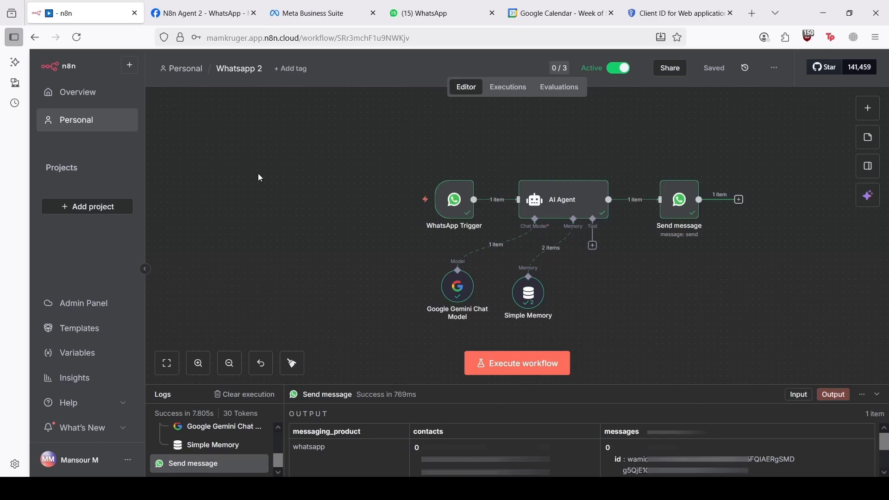
left_click(593, 247)
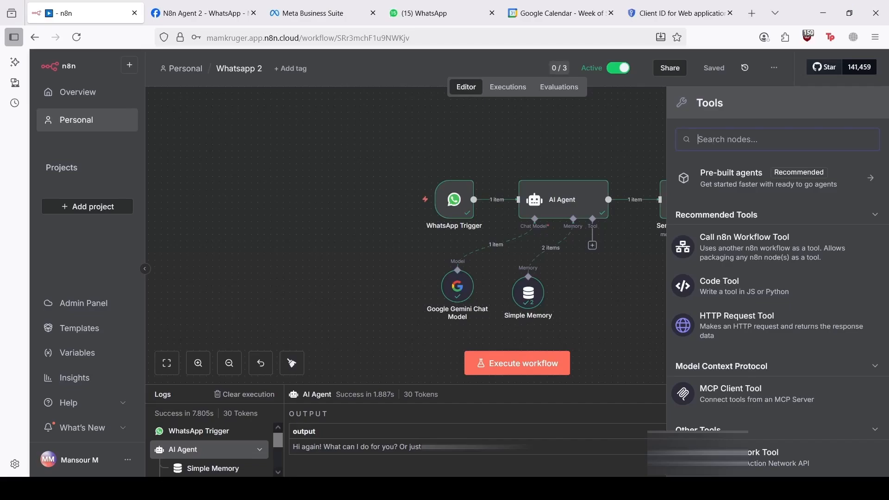
type("calen")
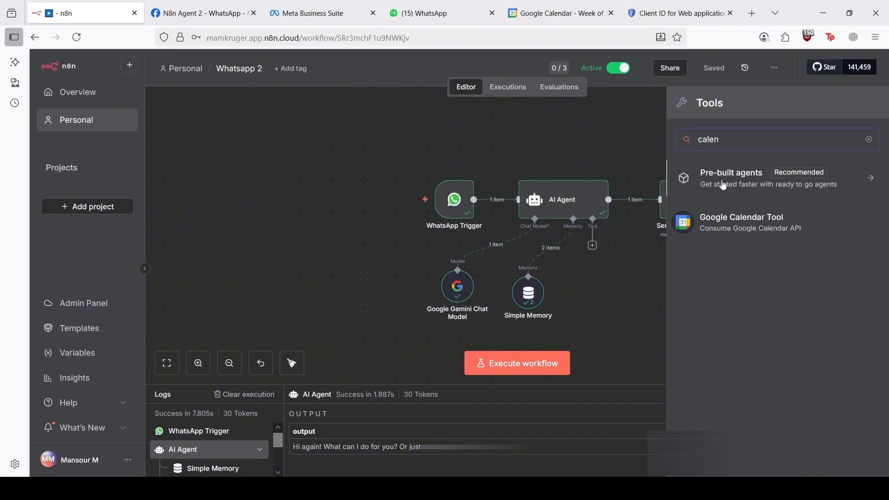
left_click(724, 223)
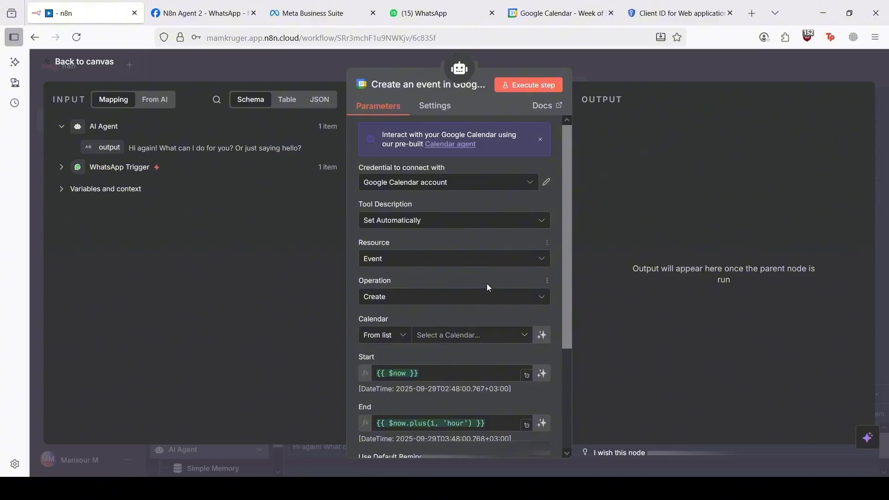
- Check the calendar tool's credential choices and keep Google Calendar account
scroll(487, 284, "down", 1)
scroll(487, 283, "up", 1)
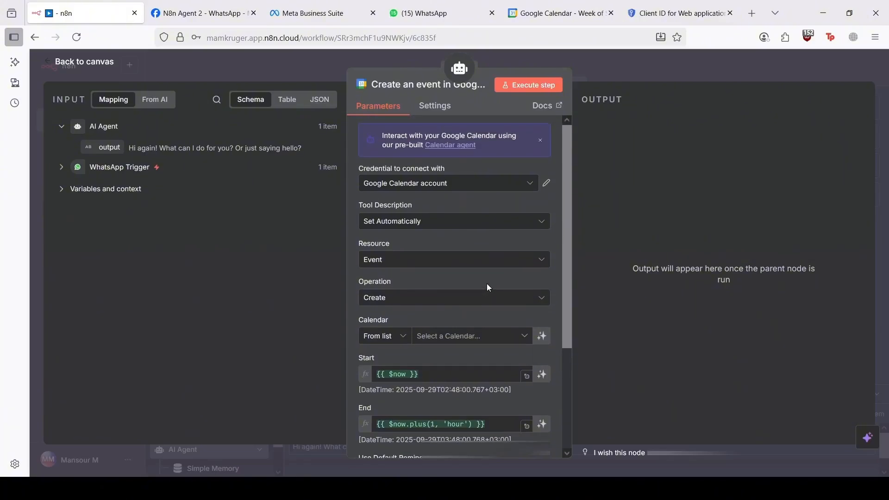
left_click(470, 184)
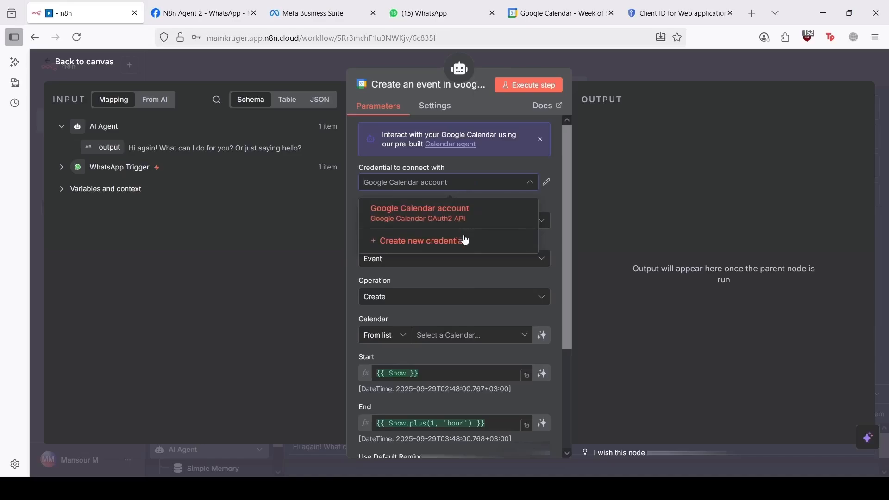
left_click(556, 200)
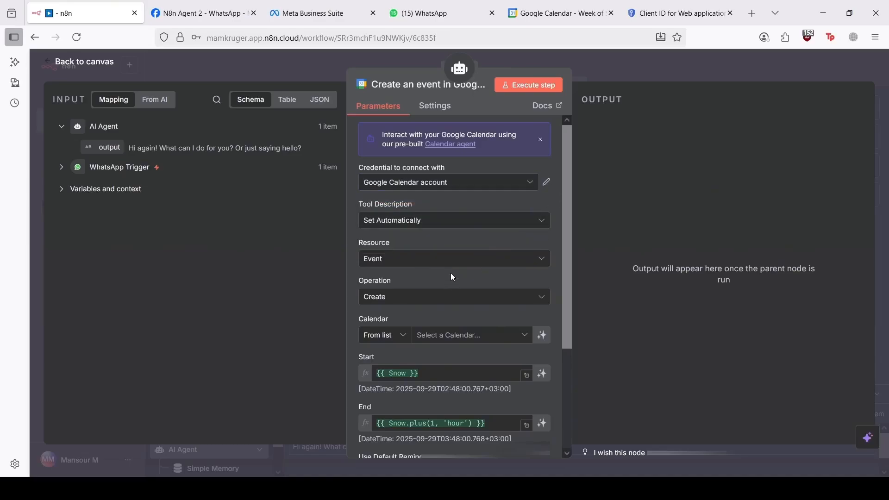
scroll(453, 277, "down", 1)
scroll(439, 267, "up", 1)
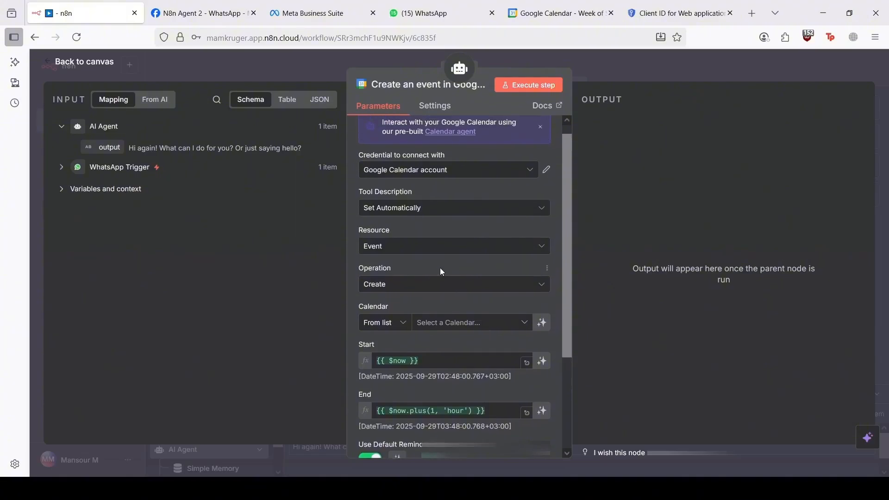
- Keep Event as the resource and Create as the operation, and choose the account's own e-mail calendar
left_click(426, 257)
left_click(429, 254)
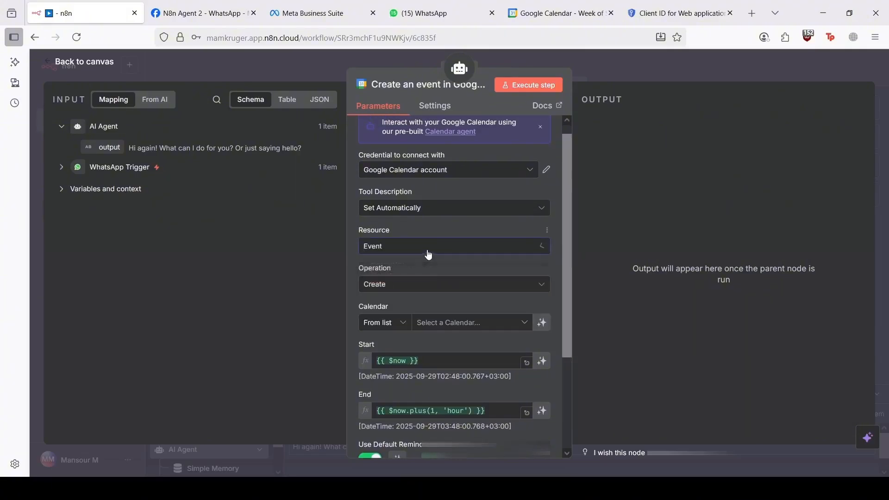
left_click(431, 286)
left_click(431, 290)
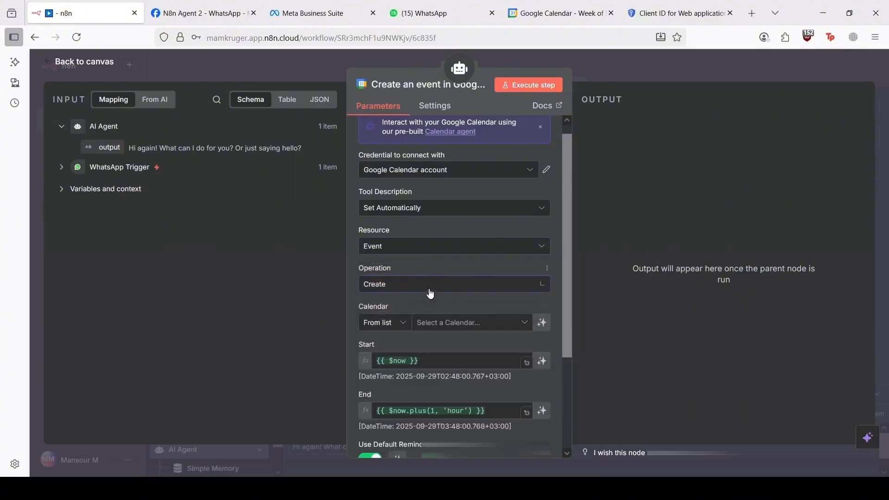
left_click(452, 324)
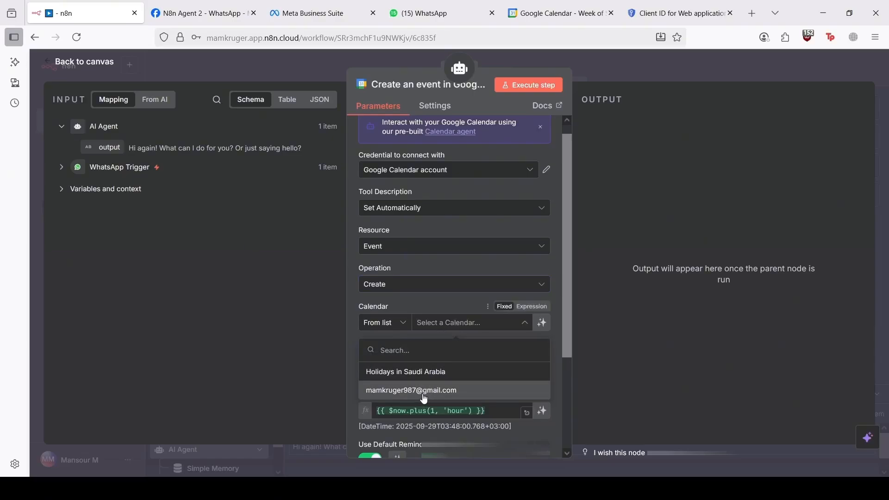
left_click(428, 394)
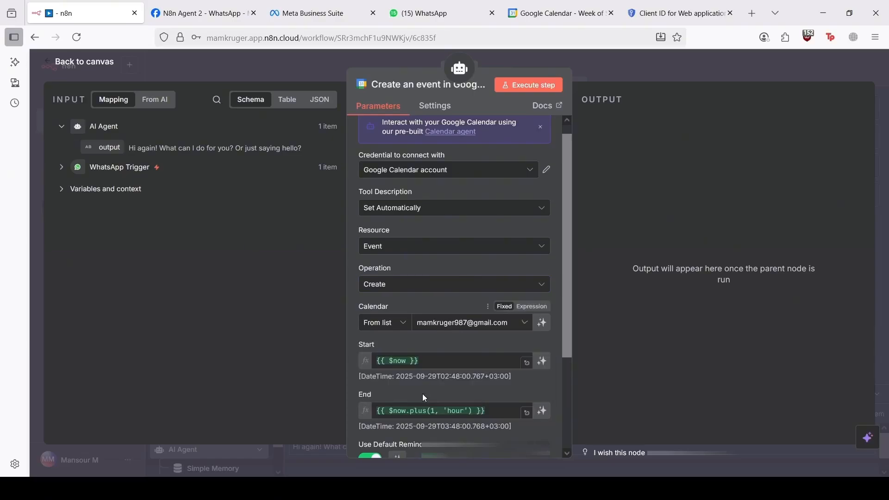
- Replace the event's Start value with the expression {{ $fromAI("startDate") }}
left_click(430, 364)
left_click_drag(431, 363, 373, 358)
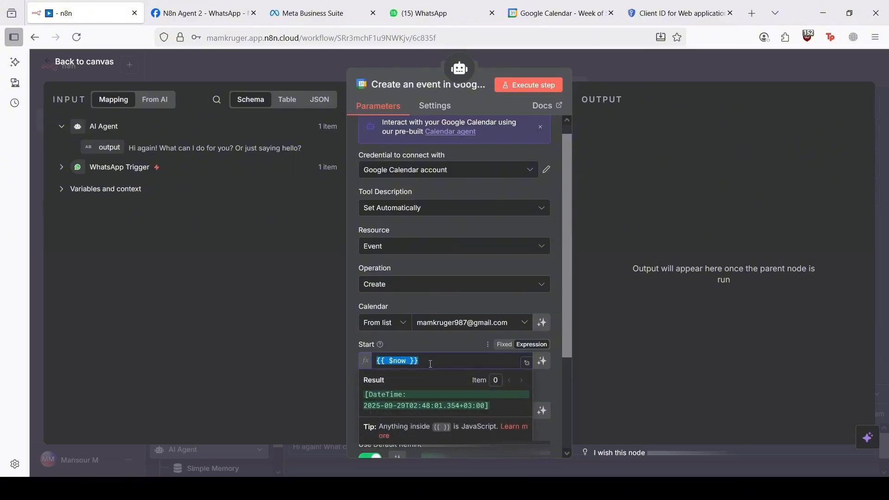
type("{")
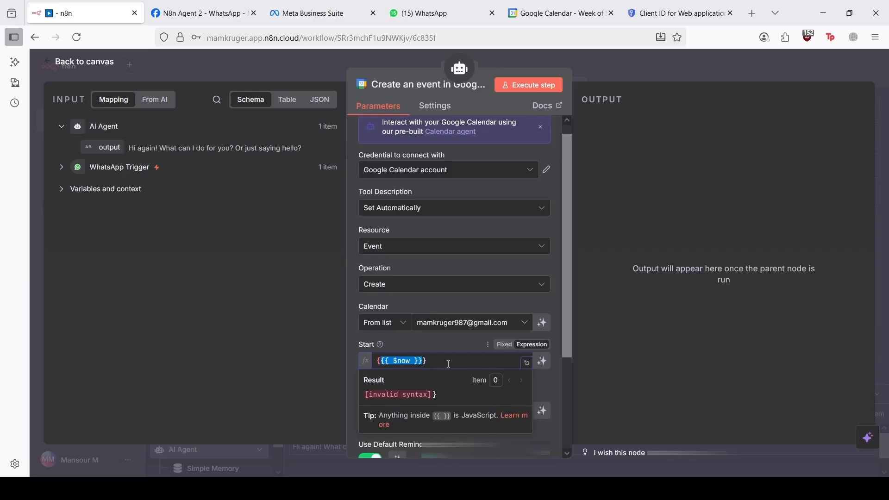
key("BackSpace")
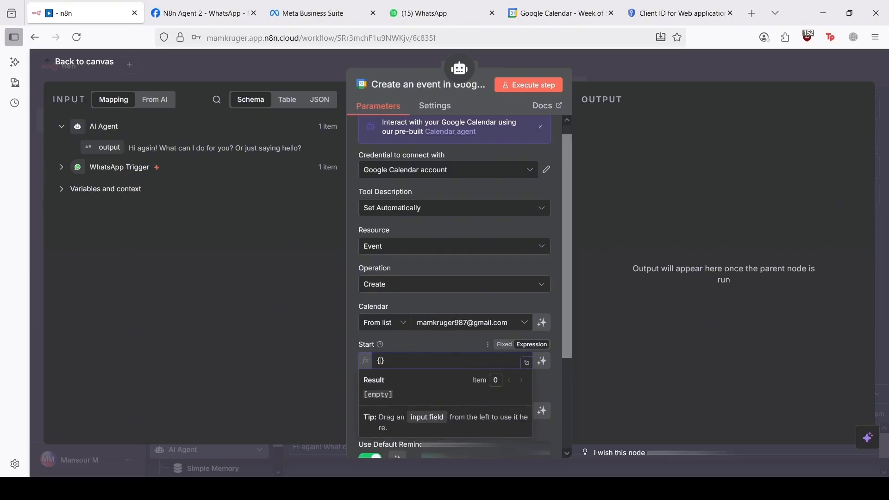
type("{  ")
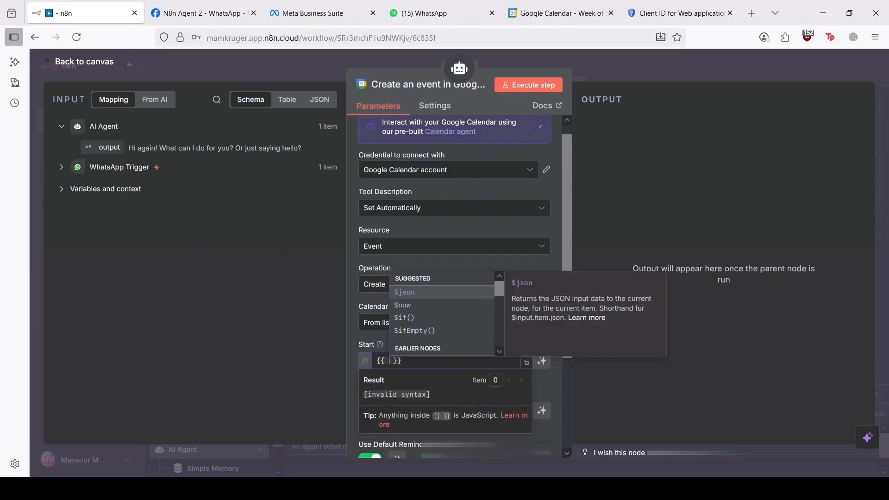
type("$from")
key("Return")
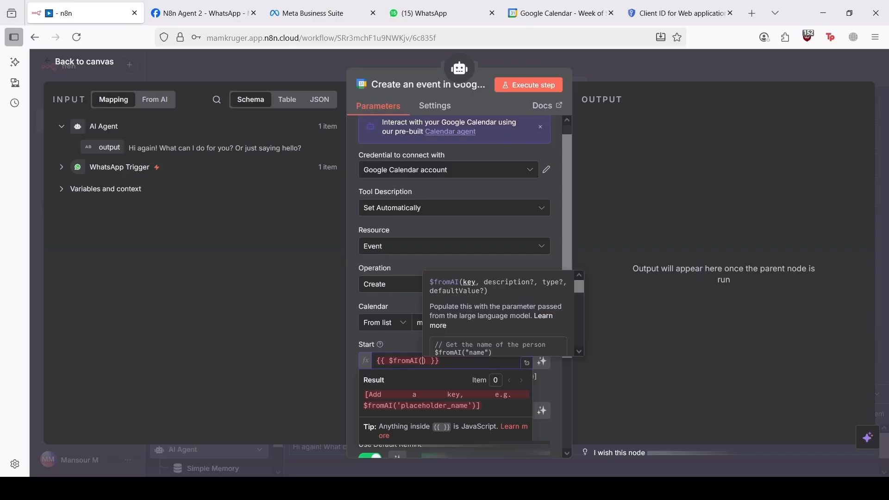
type("\"")
type("start")
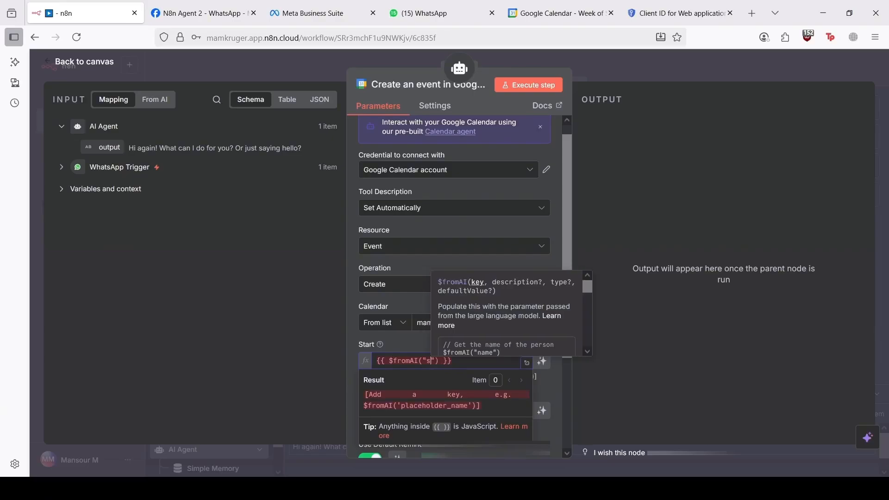
type("Date")
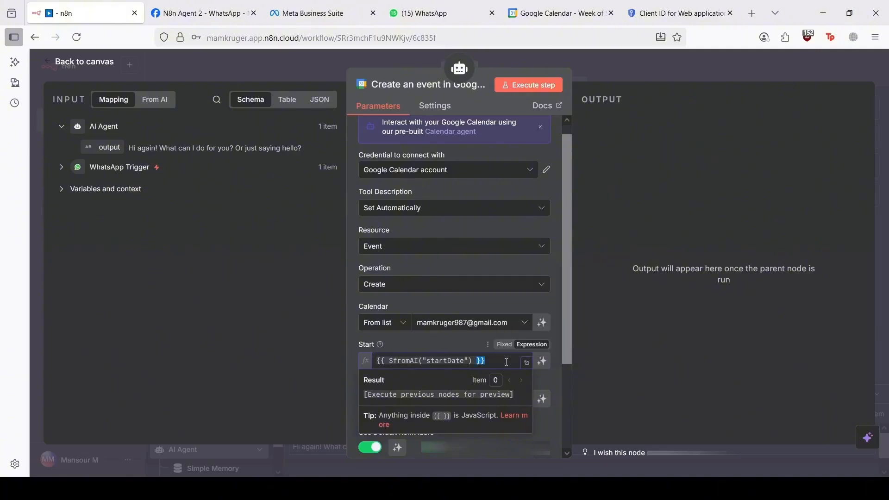
- Copy the Start expression into the event's End value and change its key to give {{ $fromAI("endDate") }}
key("ctrl+a")
key("ctrl+c")
left_click(561, 384)
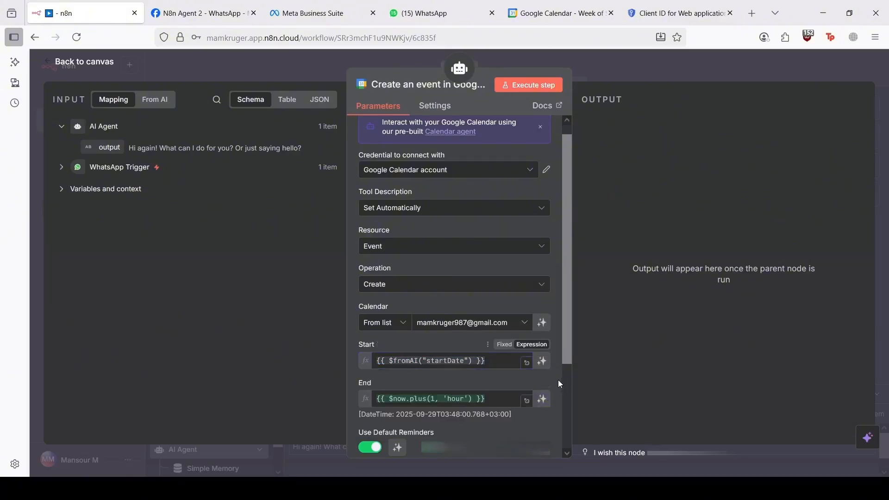
scroll(542, 375, "down", 3)
left_click(497, 307)
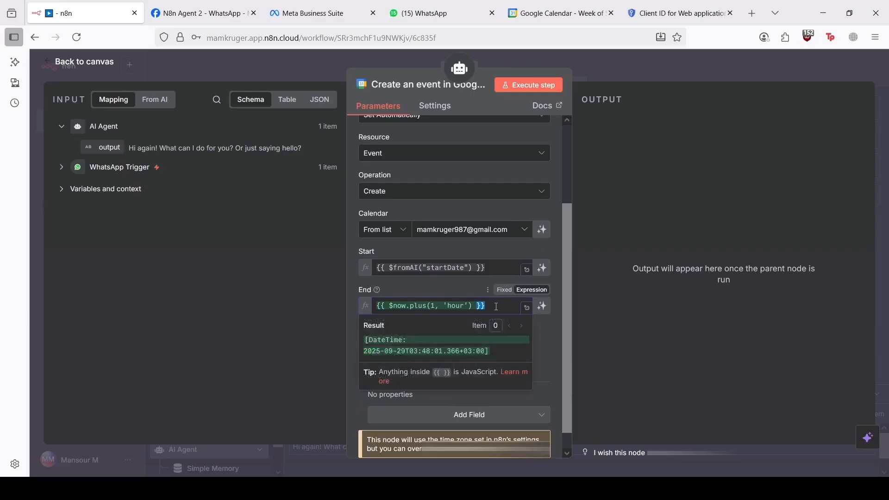
key("ctrl+a")
key("ctrl+v")
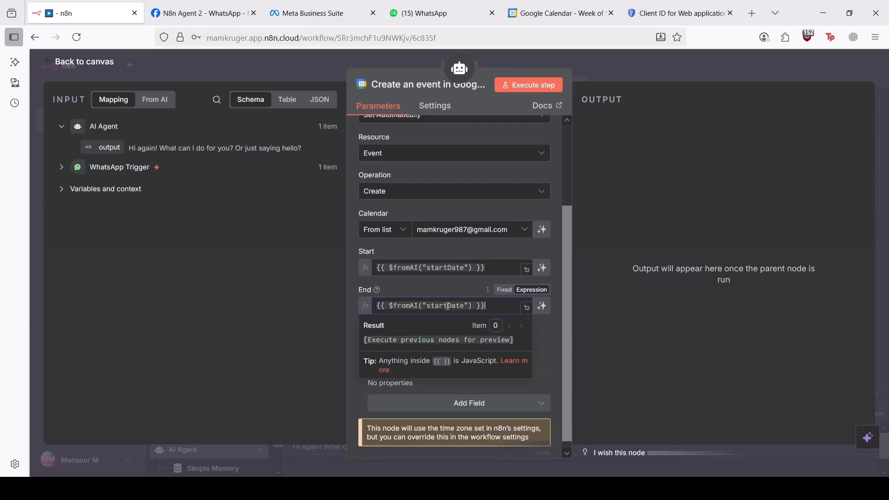
left_click_drag(446, 306, 429, 307)
type("end")
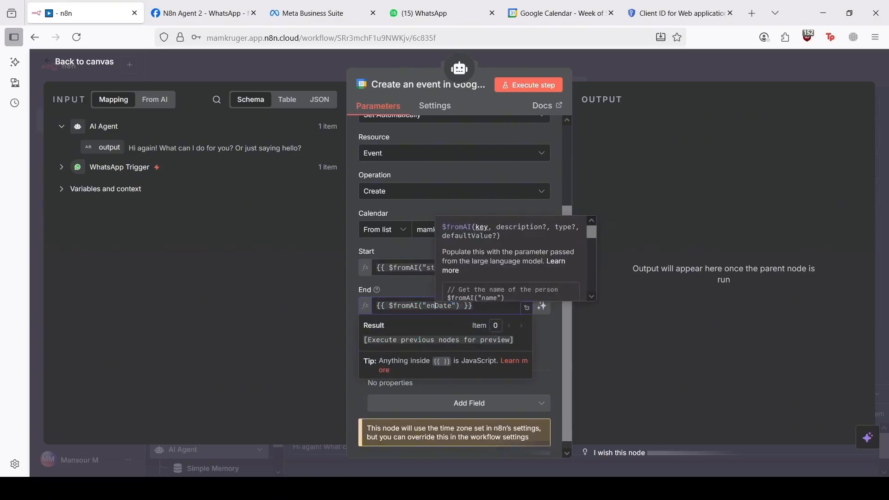
left_click(541, 337)
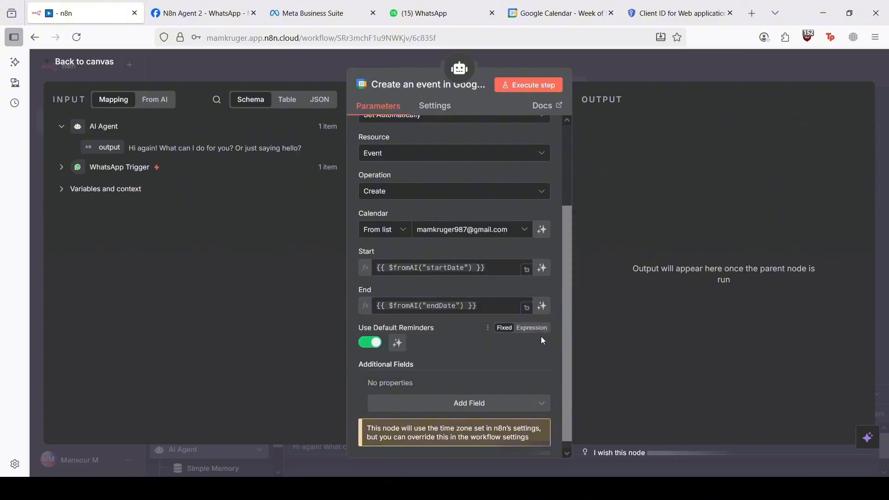
- Add a Description additional field and set it to the expression {{ $fromAI("description") }}
scroll(480, 354, "down", 1)
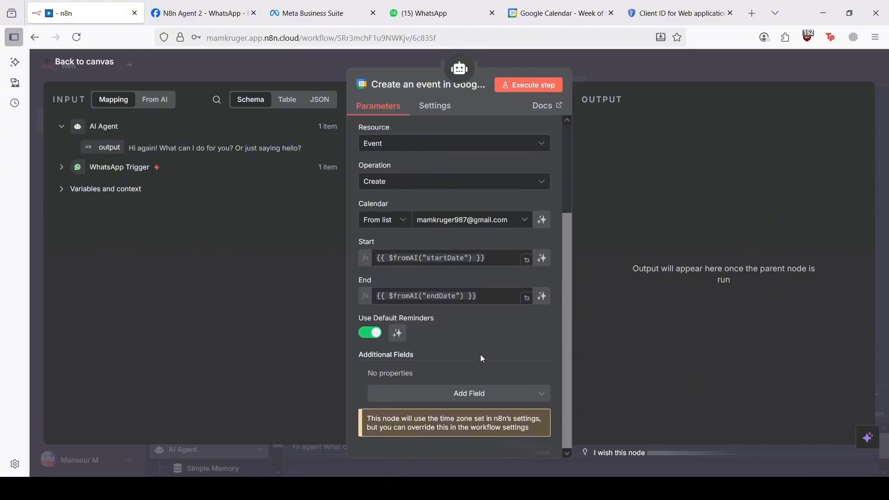
left_click(468, 397)
left_click(433, 312)
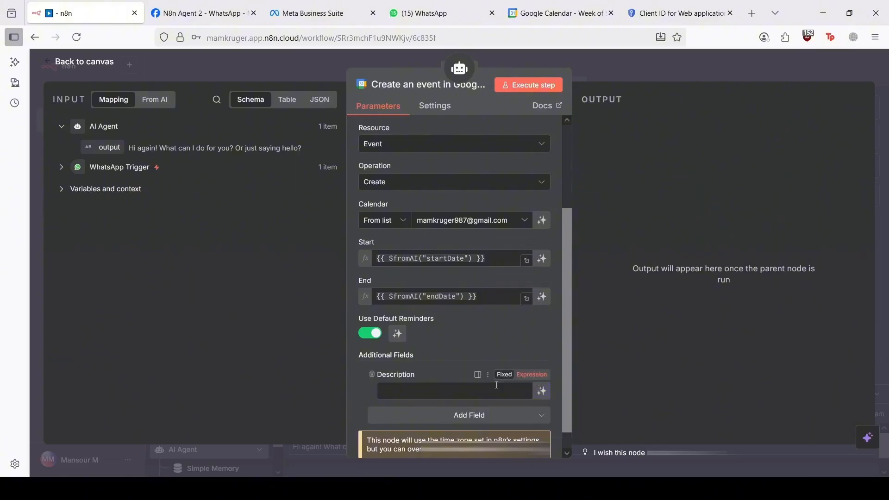
left_click(532, 375)
key("ctrl+v")
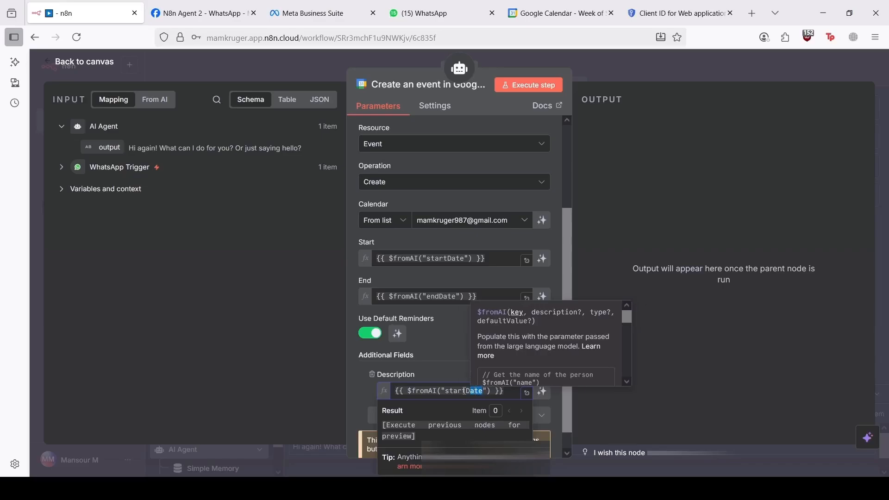
double_click(481, 392)
type("des")
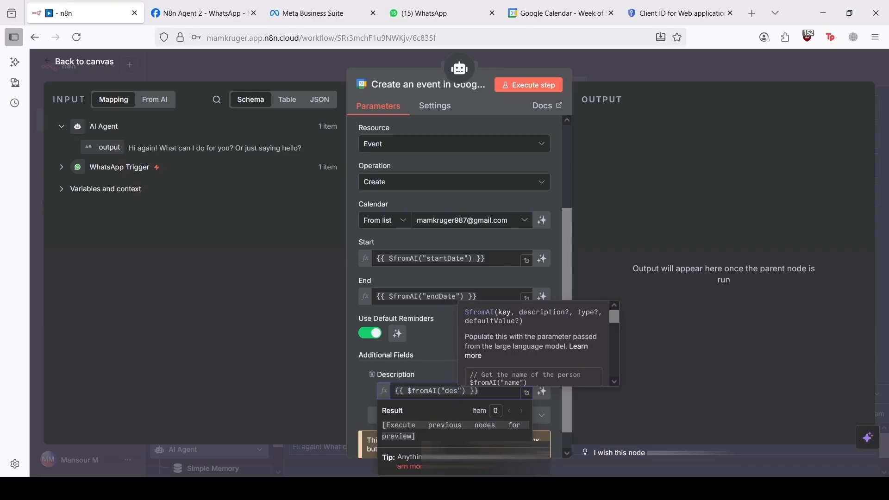
type("criptio")
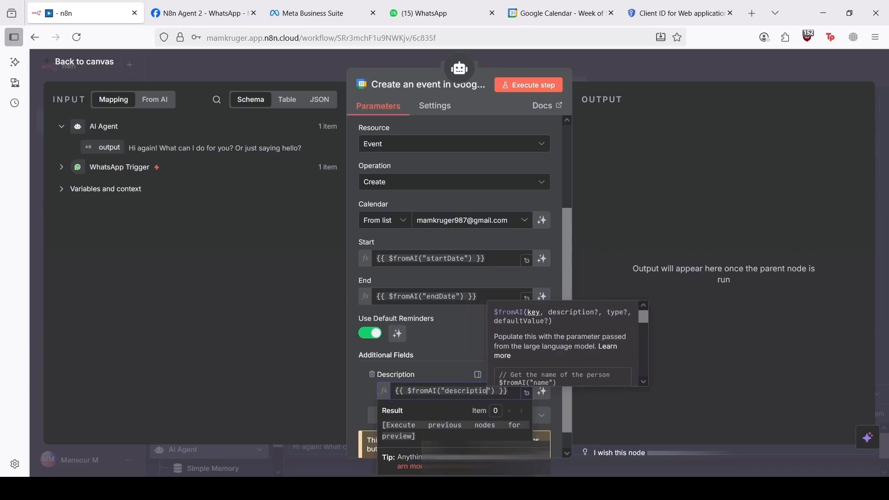
type("n")
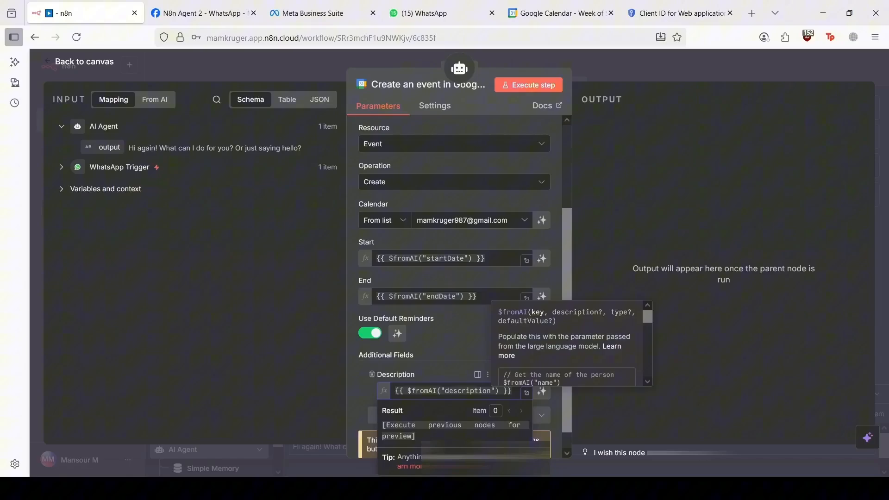
left_click(557, 396)
- Add a Summary additional field and set it to the expression {{ $fromAI("summary") }}
left_click(428, 422)
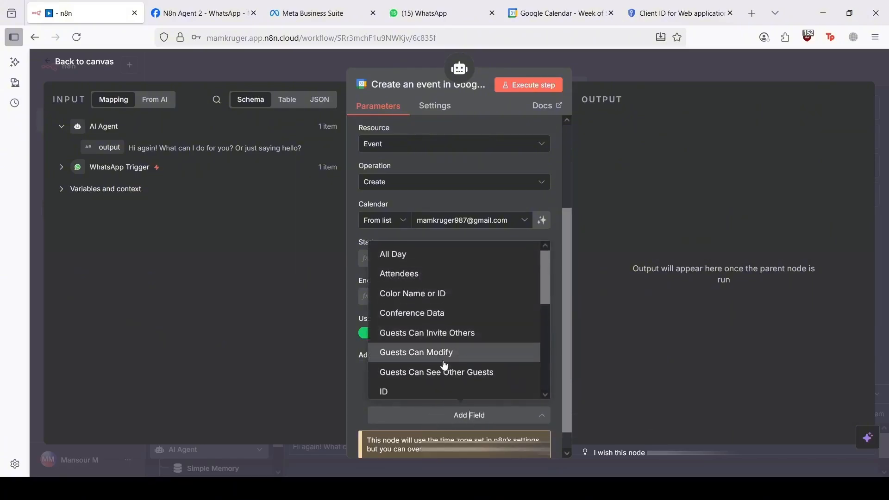
scroll(423, 363, "down", 3)
scroll(440, 327, "down", 3)
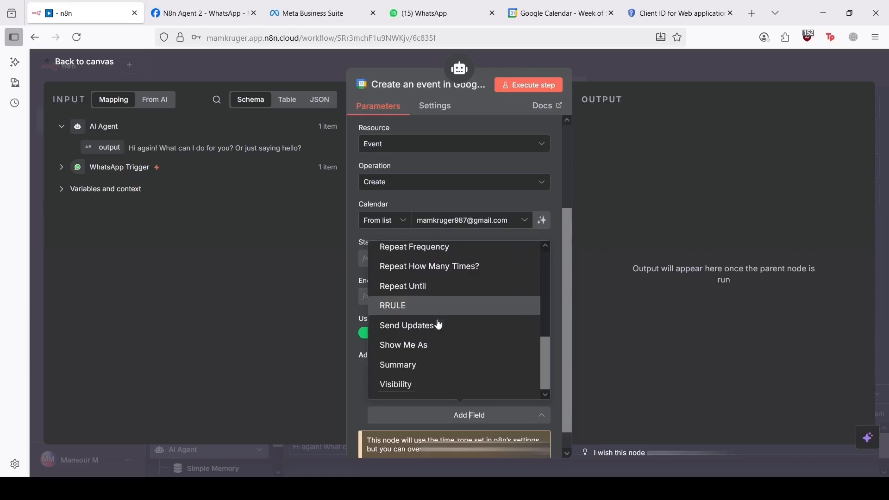
left_click(420, 371)
scroll(529, 343, "down", 2)
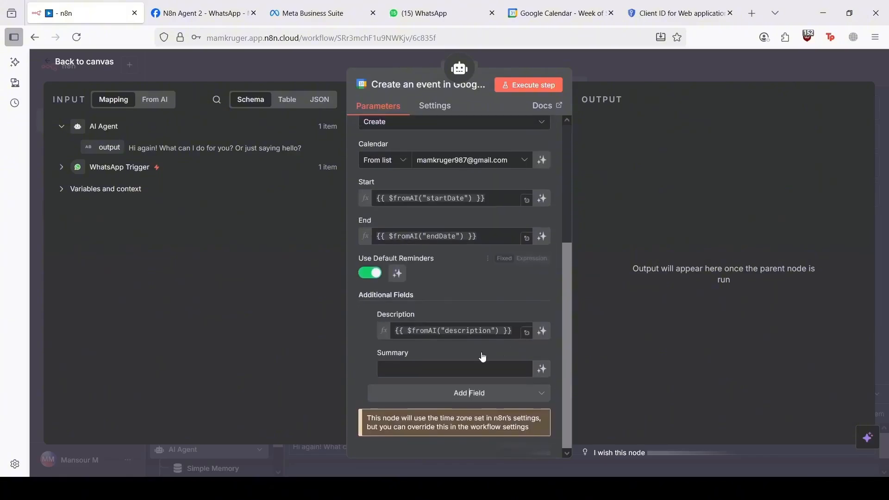
left_click(418, 387)
left_click(357, 381)
left_click(410, 367)
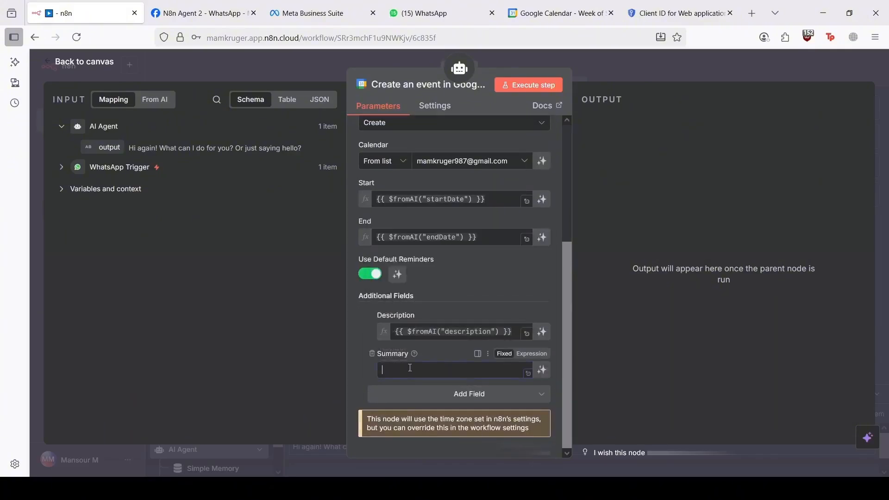
key("ctrl+v")
left_click_drag(485, 370, 437, 369)
type("su")
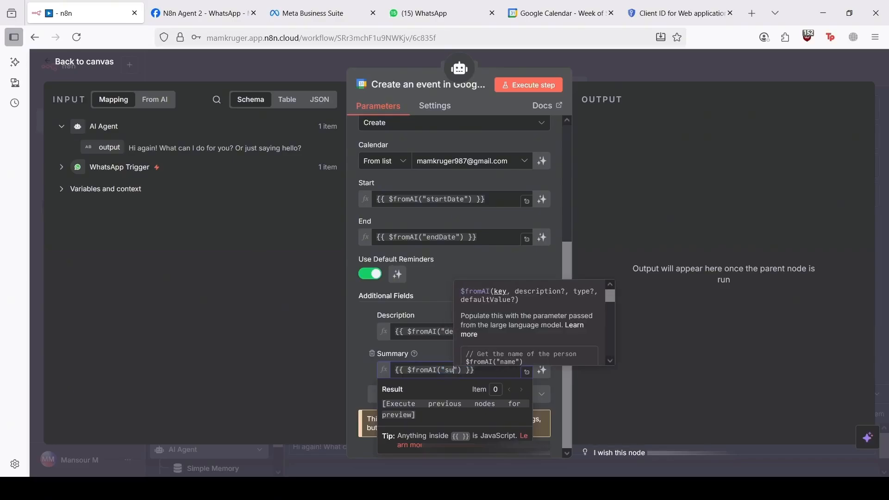
type("mmary")
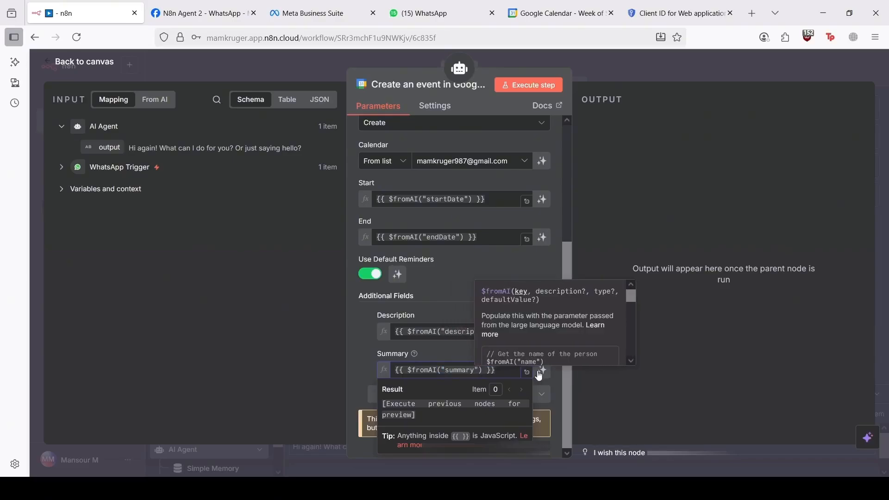
left_click(560, 382)
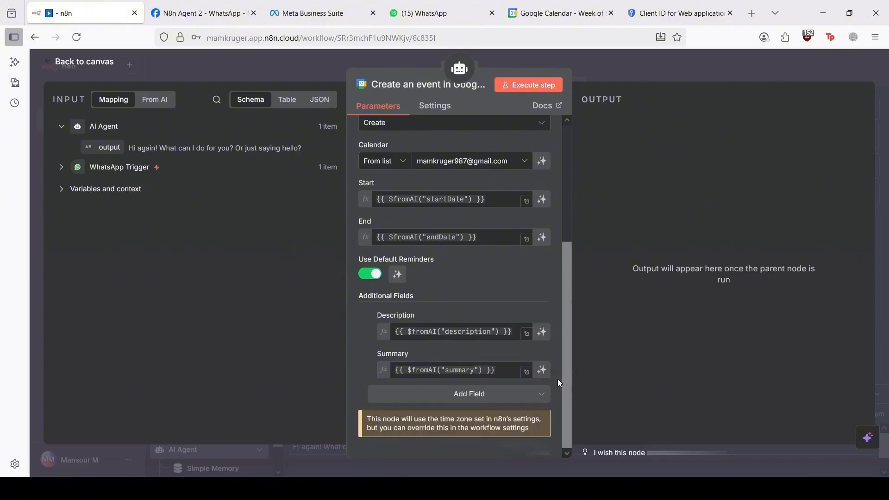
- Review the calendar tool's parameters, return to the canvas and save the Whatsapp 2 workflow
scroll(558, 378, "up", 1)
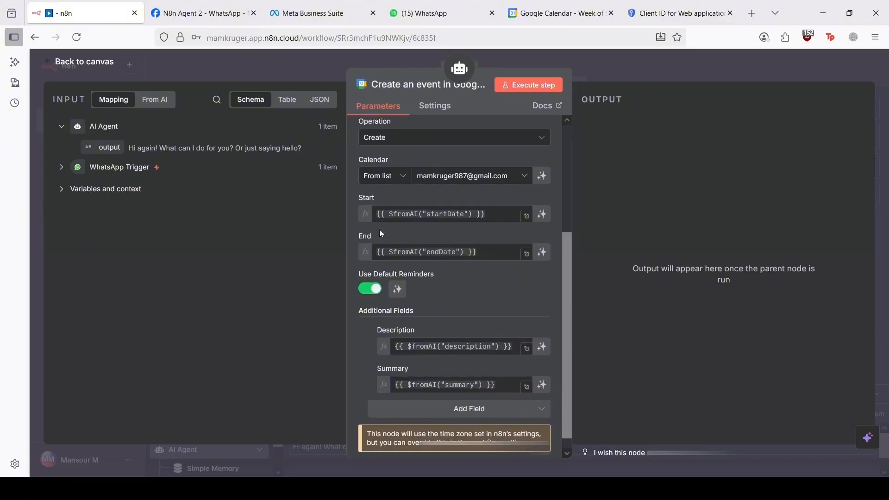
scroll(379, 229, "up", 5)
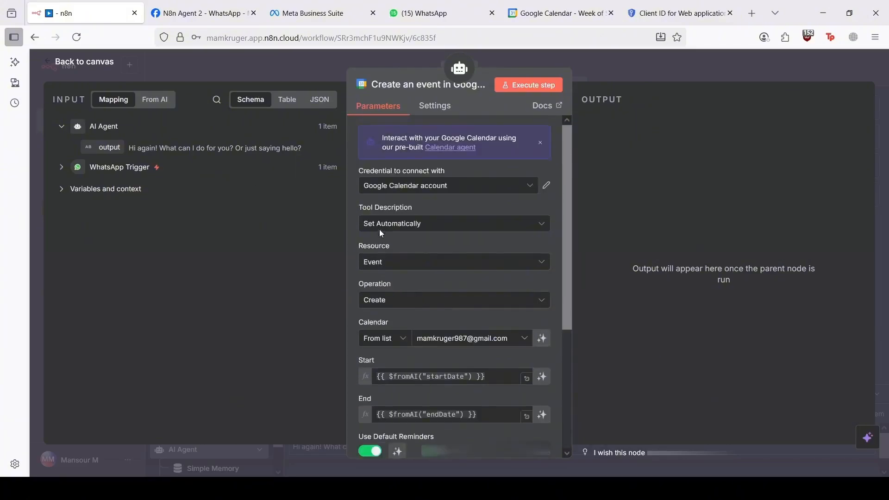
left_click(49, 64)
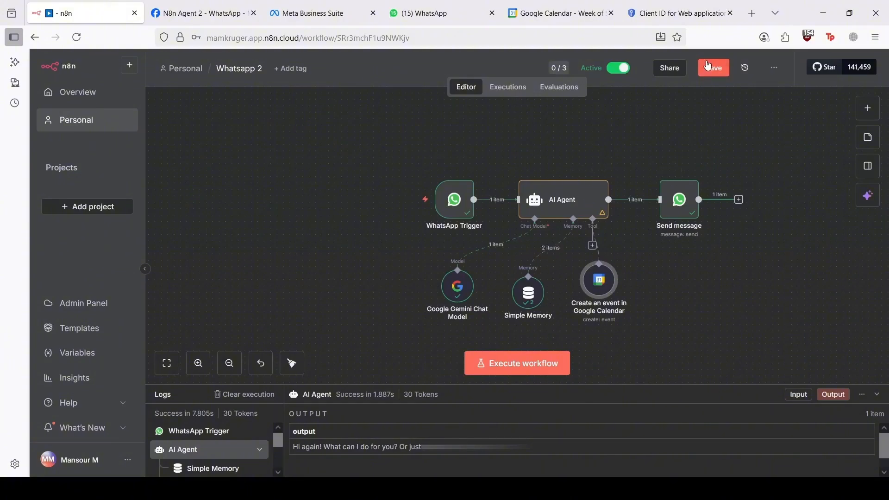
left_click(706, 71)
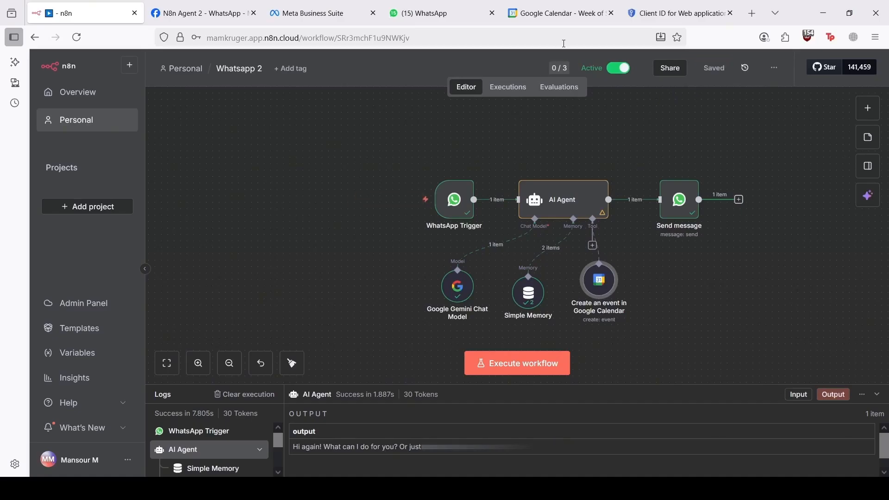
- Switch to WhatsApp and send the message "hi" to N8n Agent
left_click(432, 13)
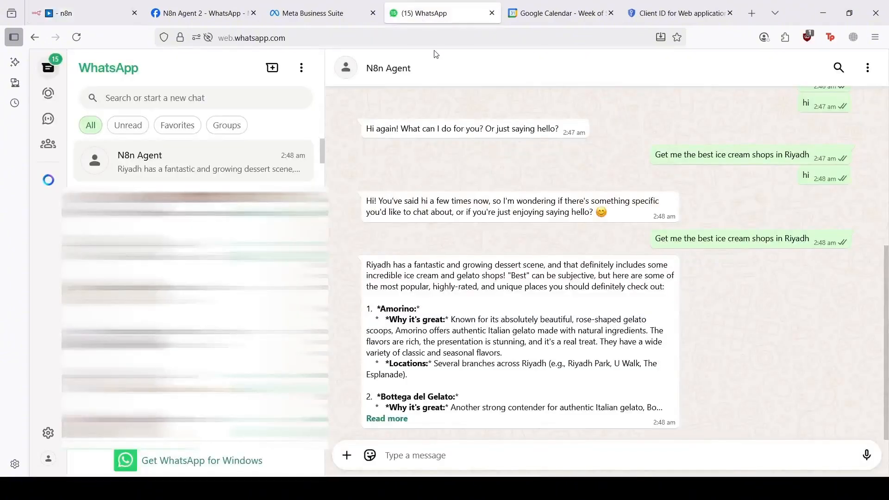
left_click(493, 464)
type("hh")
key("BackSpace")
type("i")
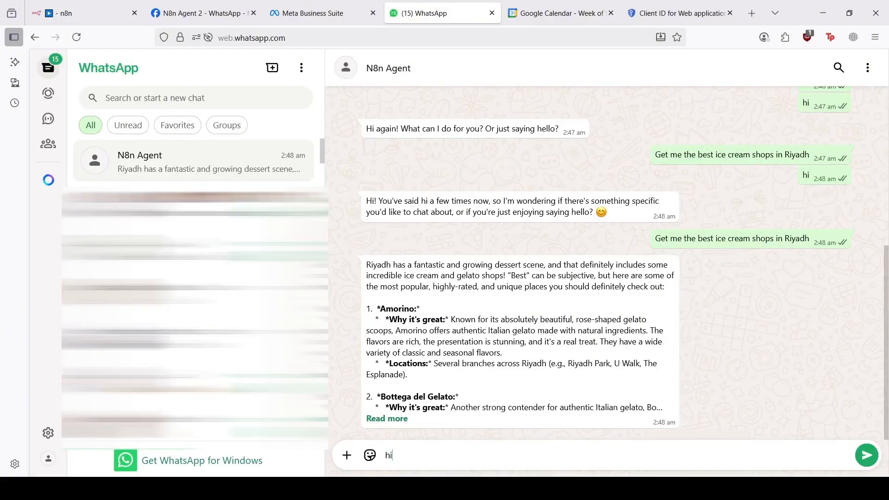
key("Return")
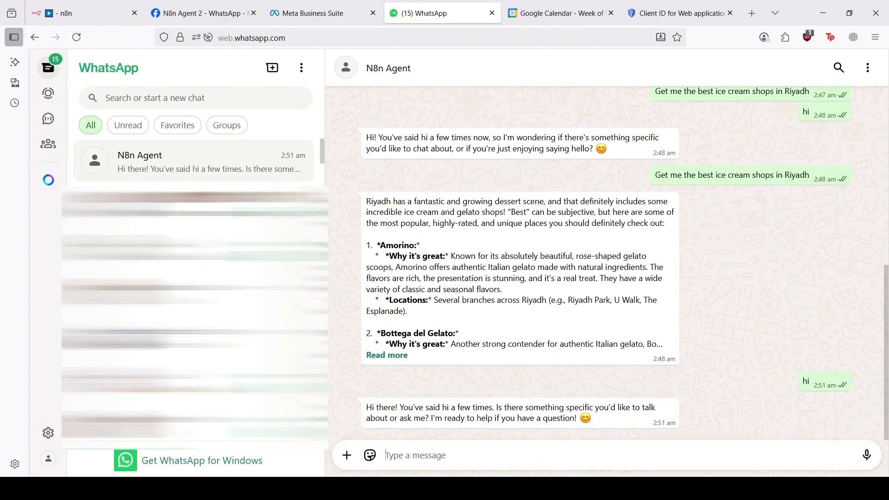
- Send N8n Agent the message "create an event for the 1st of October called Studying at 8 pm"
type("cr")
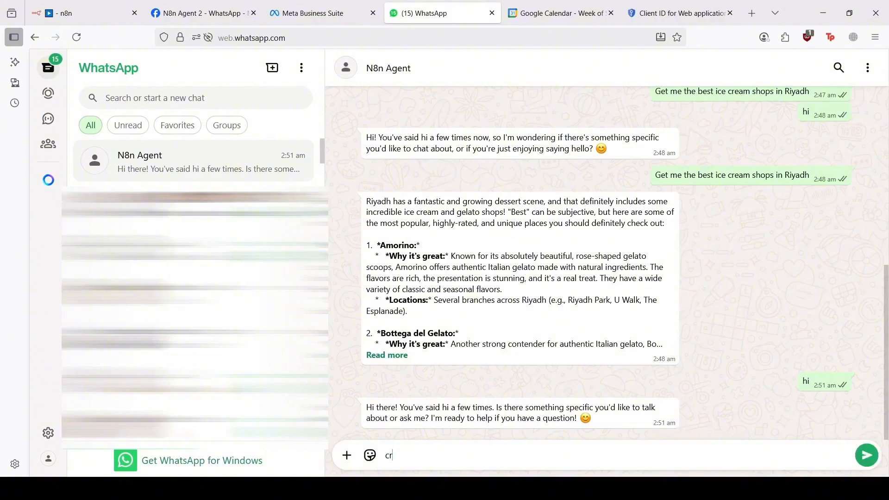
type("eate an event for the 30")
key("BackSpace")
key("BackSpace")
type("1st of")
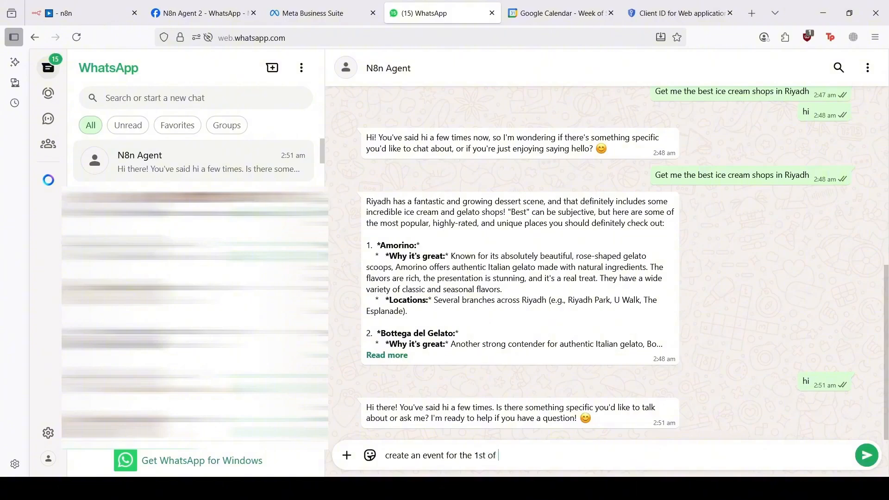
type(" October a")
key("BackSpace")
type("called Studying at ")
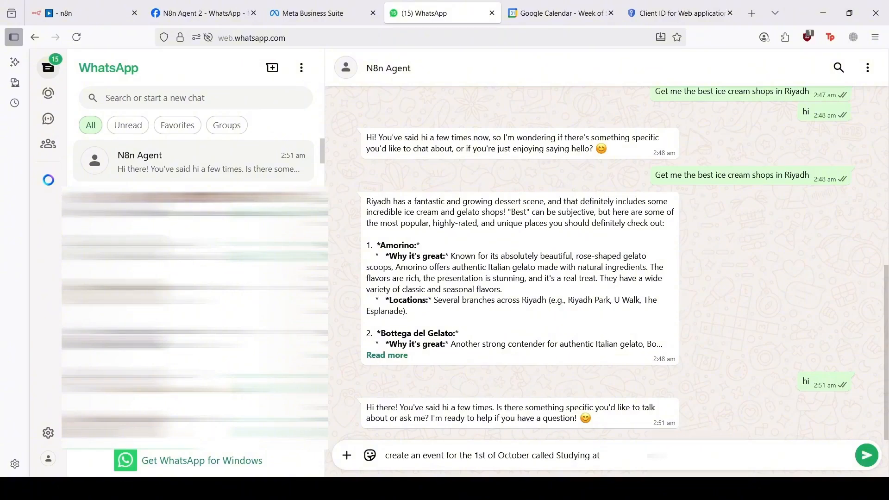
type("8 pm")
key("Return")
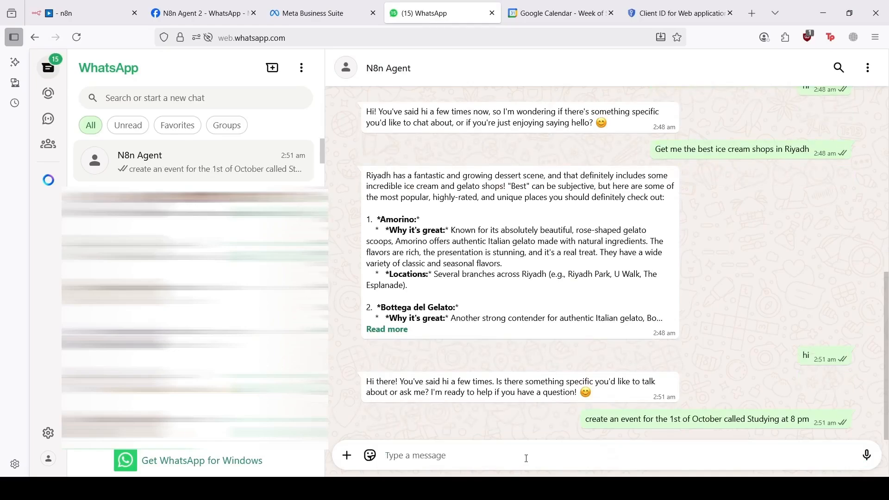
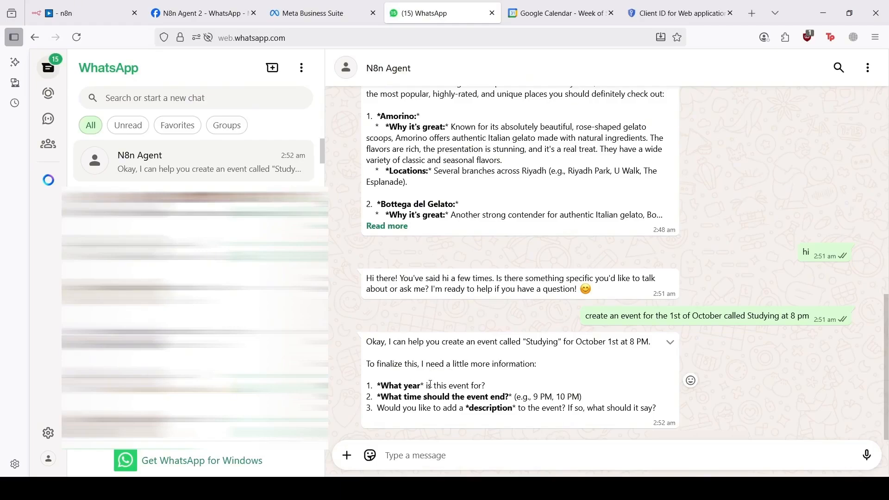
- Switch to n8n, add the System Message option to the AI Agent node and collapse the WhatsApp Trigger input data
left_click(96, 5)
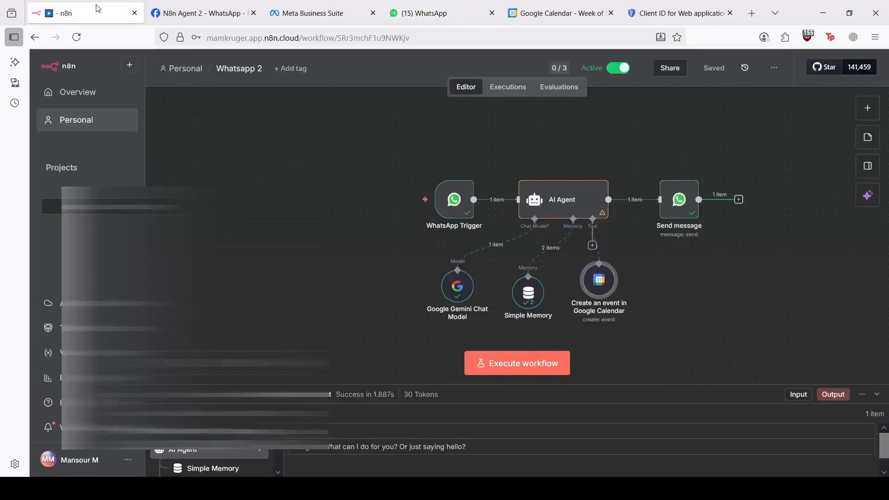
double_click(569, 198)
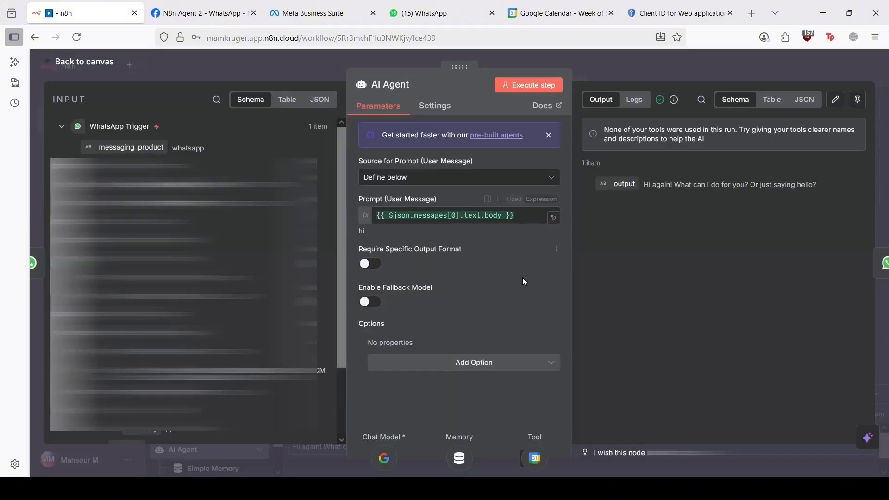
left_click(457, 363)
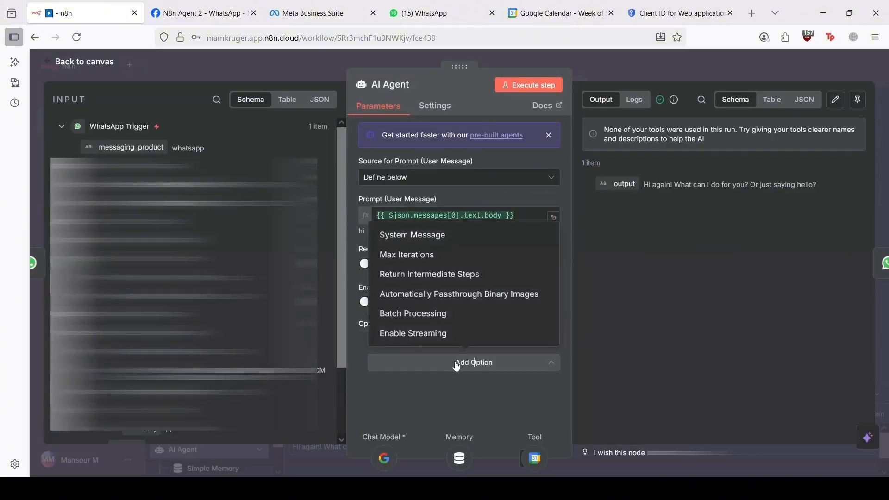
left_click(423, 235)
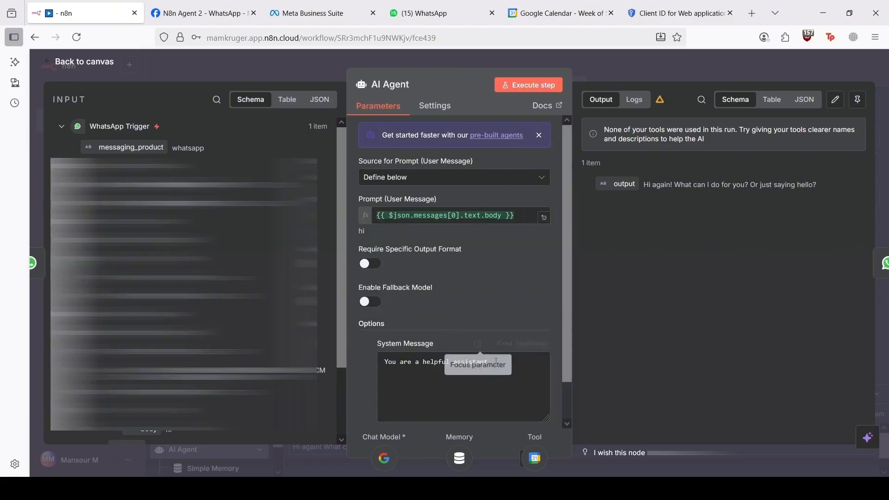
left_click(60, 129)
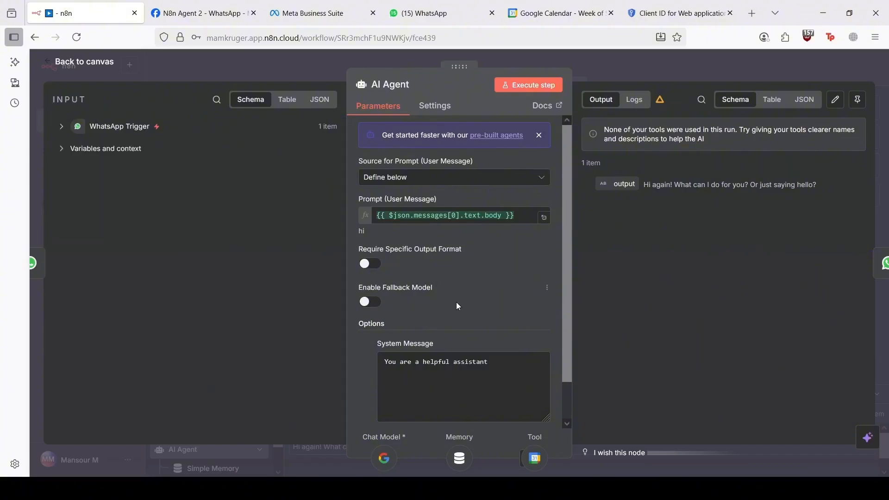
- Extend the system message after "You are a helpful assistant." with "One of your roles is to be able to create an event to our calendar."
left_click(503, 375)
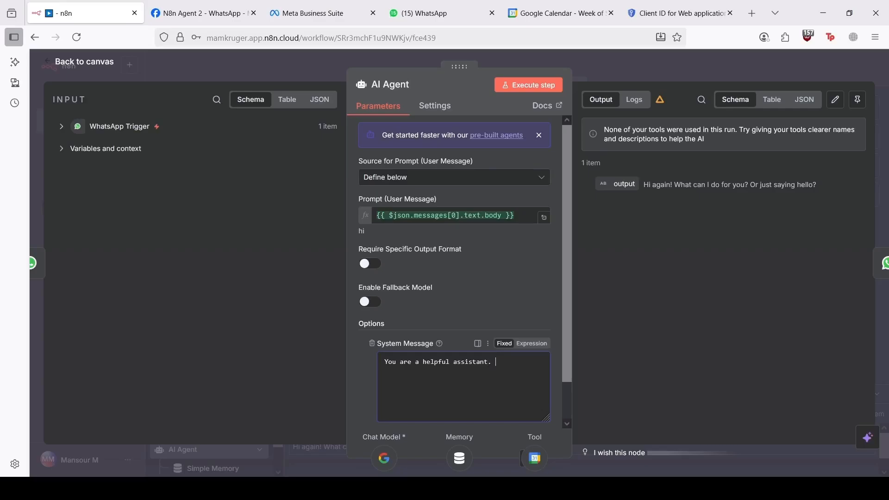
type("One of your roles is to be able to create an ")
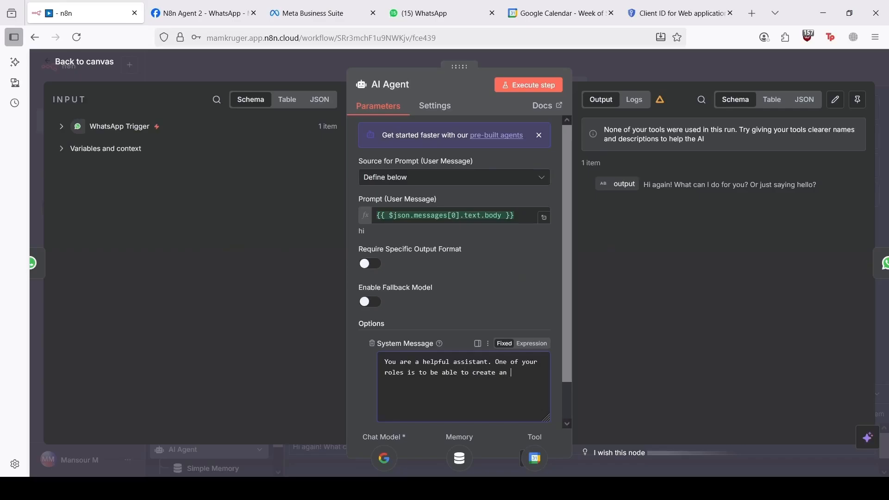
type("event ")
type("to our")
type(" calendar an")
type("d")
key("BackSpace")
key("BackSpace")
key("BackSpace")
- Add the sentence "Also, you are able to get all events for a specified date or period." to the system message
type("Also, you are able to get")
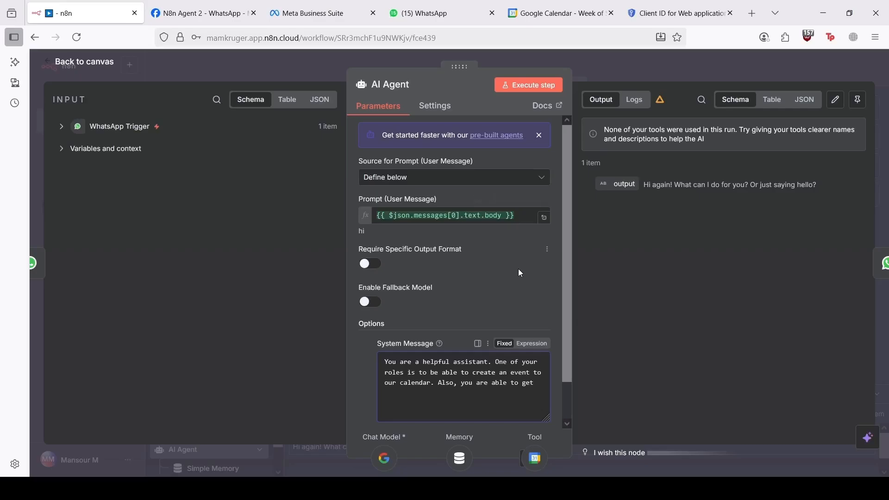
type(" a")
type("ll events for a specified date or epr")
key("BackSpace")
key("BackSpace")
key("BackSpace")
type("perdiod.")
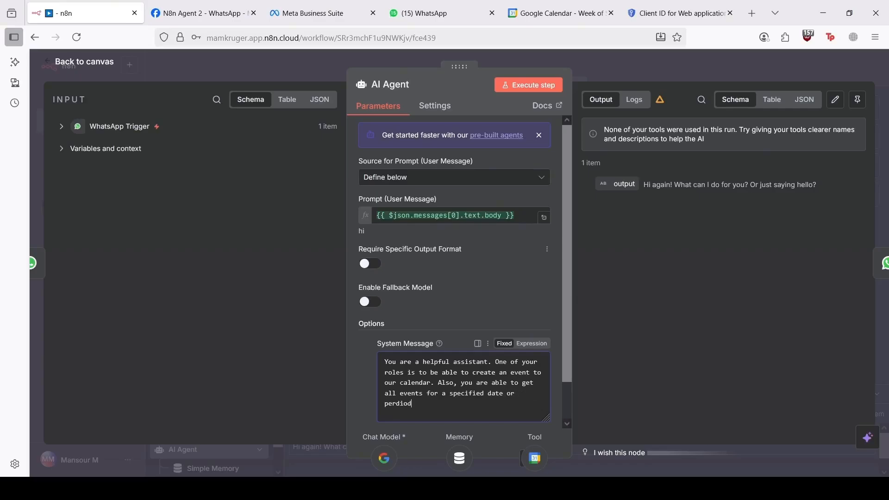
key("BackSpace")
key("BackSpace")
key("BackSpace")
key("BackSpace")
key("BackSpace")
type("iod.")
- Make the system message an expression ending with "Today's date is {{ $now }}" and save the workflow from the canvas
left_click(532, 344)
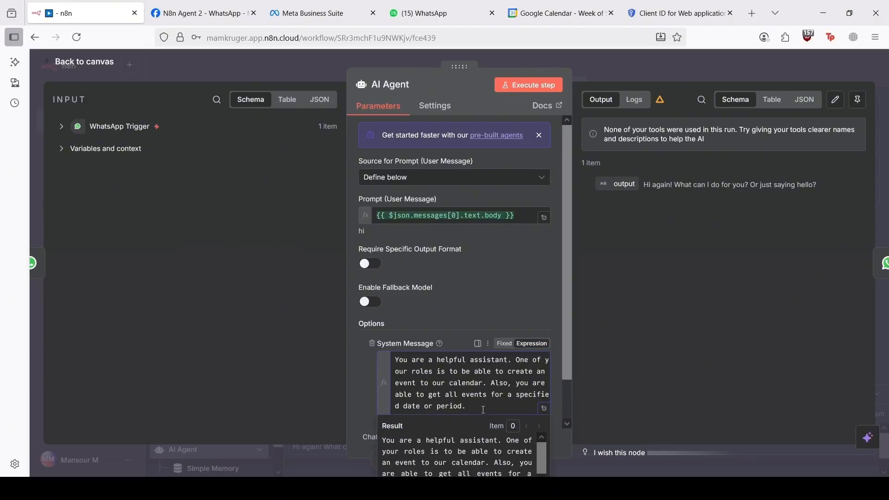
type("Today")
type("'s date is ")
type("{{")
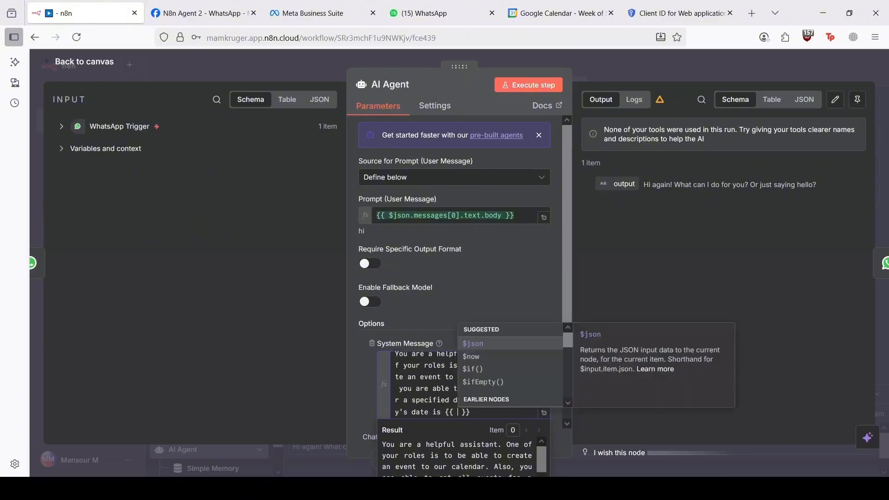
key("Down")
key("Return")
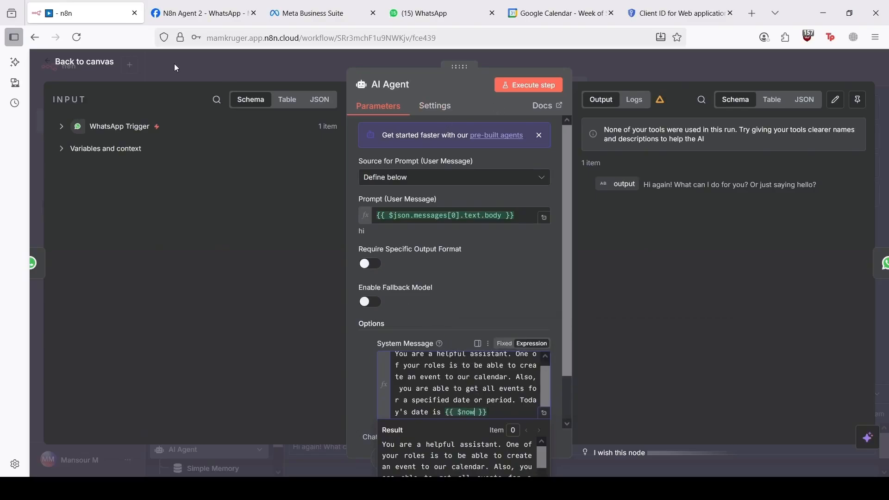
left_click(58, 65)
left_click(724, 72)
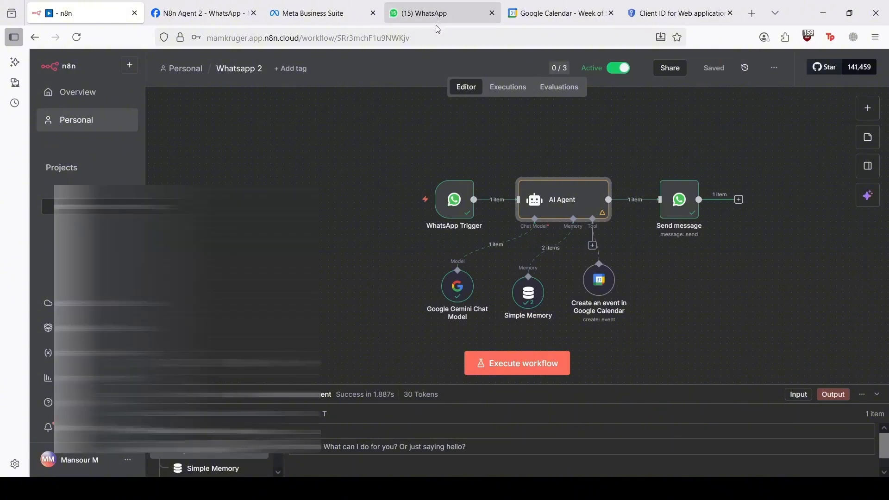
- Switch to WhatsApp and send "hi" to N8n Agent again
left_click(435, 20)
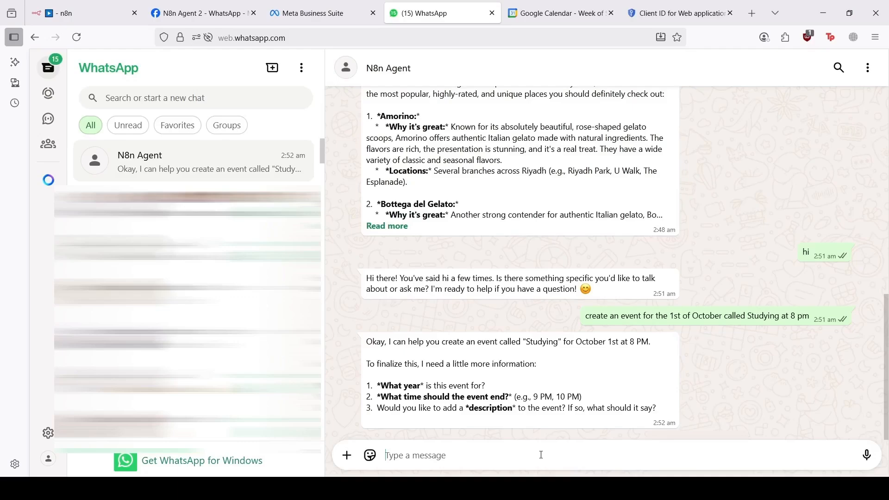
type("hi")
key("Return")
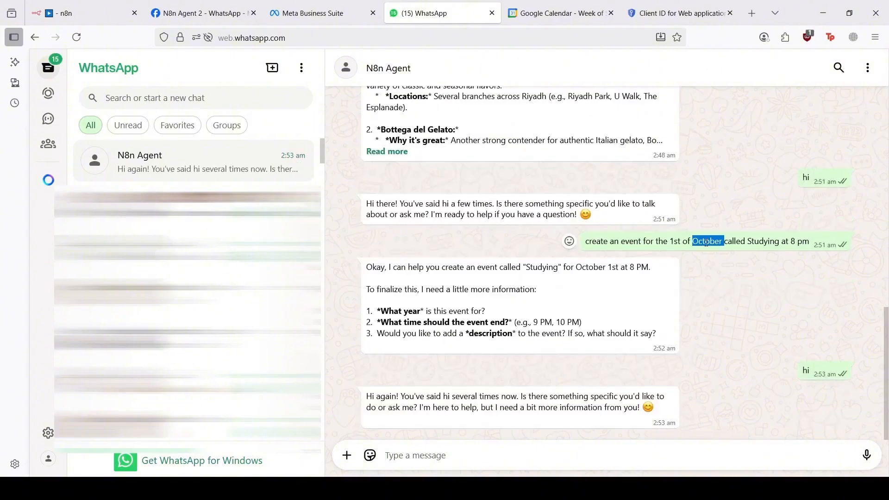
- Copy the earlier request "create an event for the 1st of October called Studying at 8 pm" and resend it to N8n Agent
triple_click(708, 244)
key("ctrl+c")
left_click(583, 450)
key("ctrl+v")
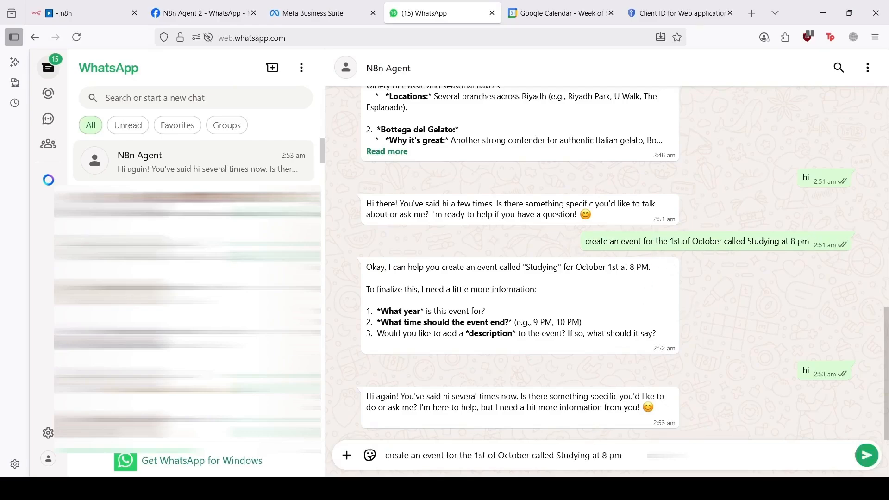
key("Return")
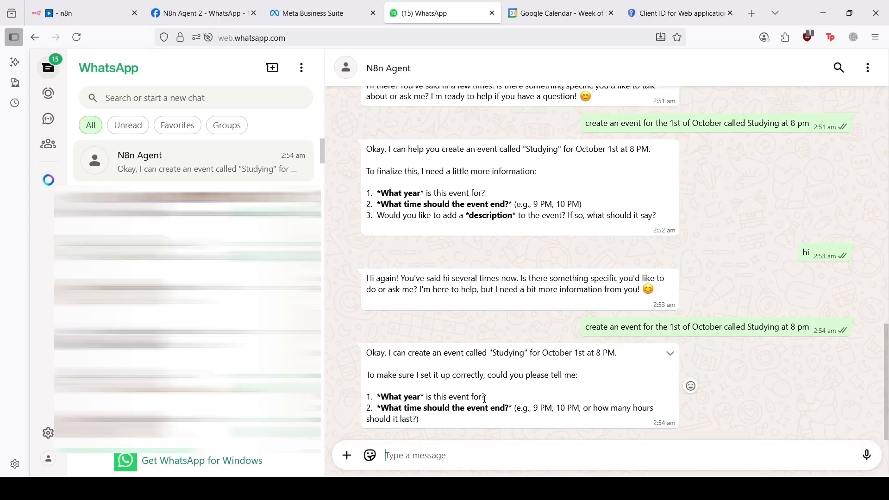
- Switch to n8n and review the start, end, description and summary parameters of the Google Calendar event tool
left_click(119, 5)
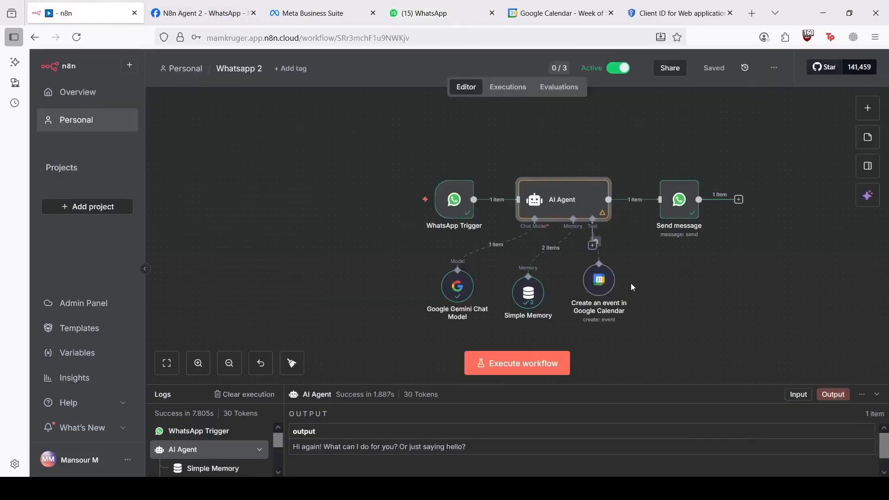
double_click(604, 281)
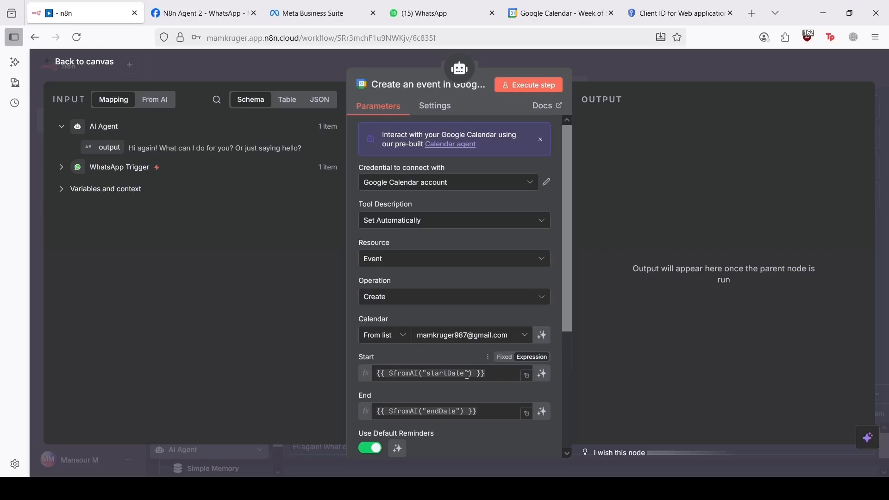
scroll(462, 373, "down", 3)
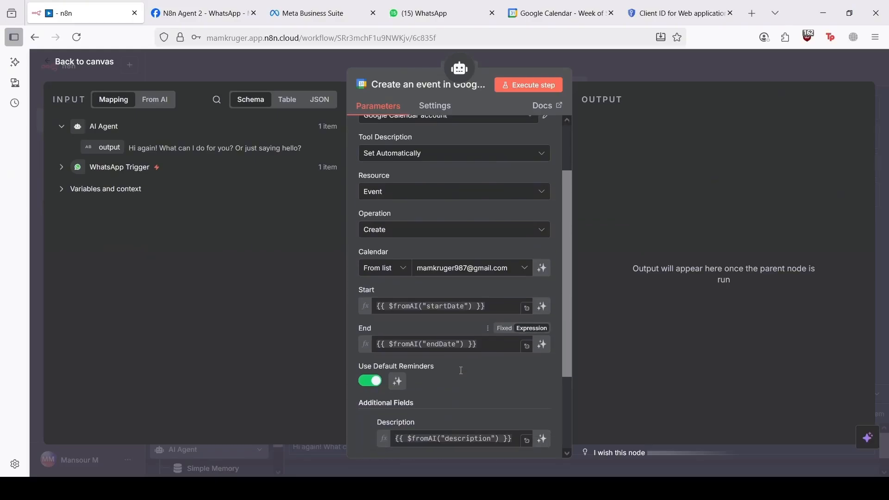
scroll(458, 375, "down", 2)
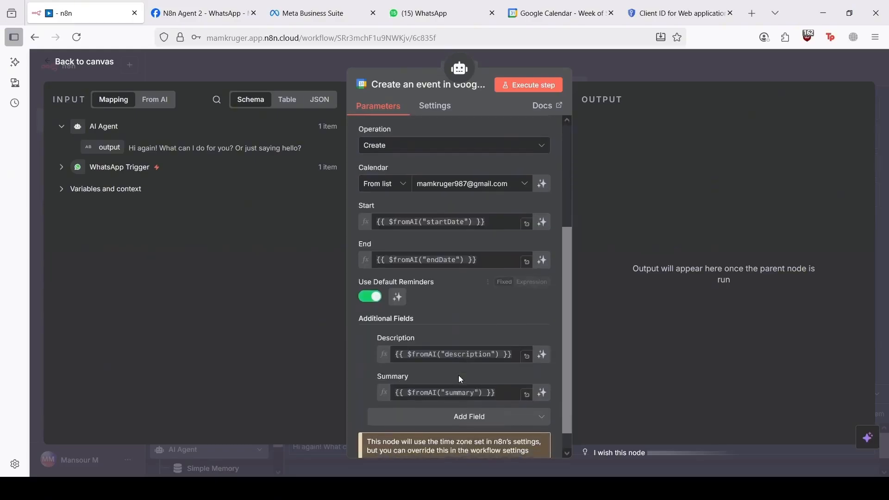
scroll(416, 319, "up", 2)
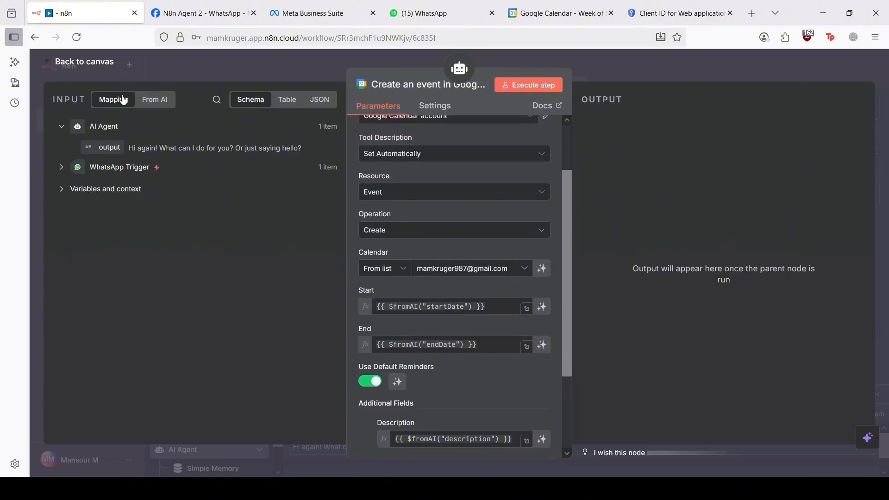
left_click(59, 64)
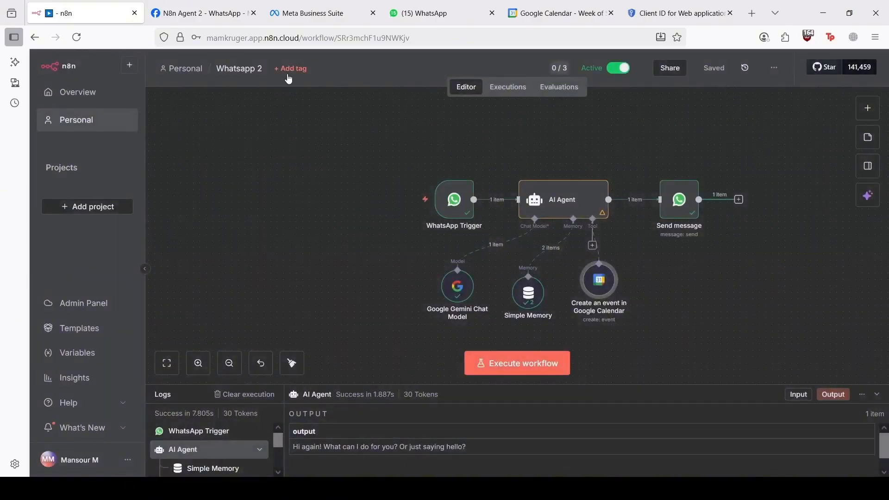
- Switch to WhatsApp and send "create an event for the 1st of October, 2025 called Studying at 8 pm for 1 hour" to N8n Agent
left_click(412, 5)
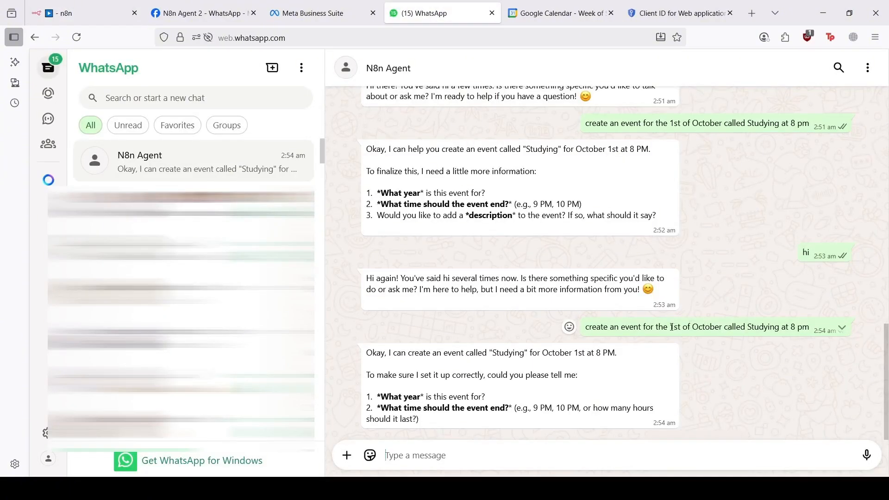
left_click_drag(672, 327, 720, 331)
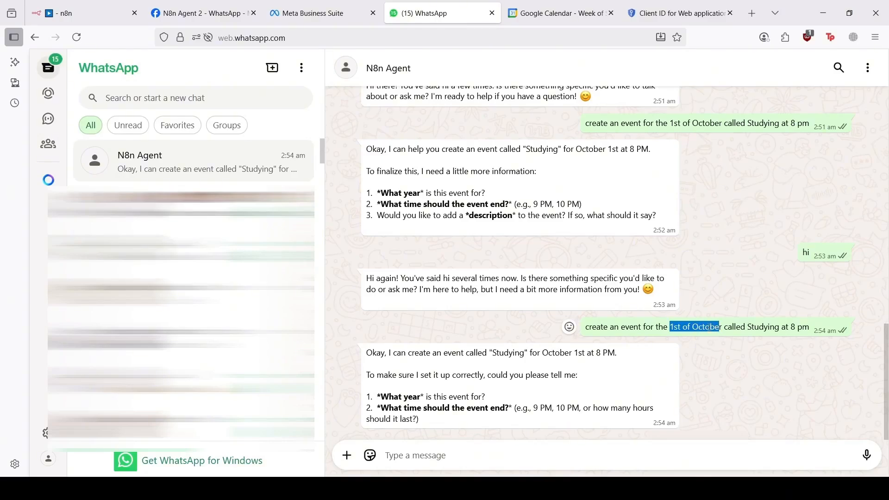
left_click(724, 334)
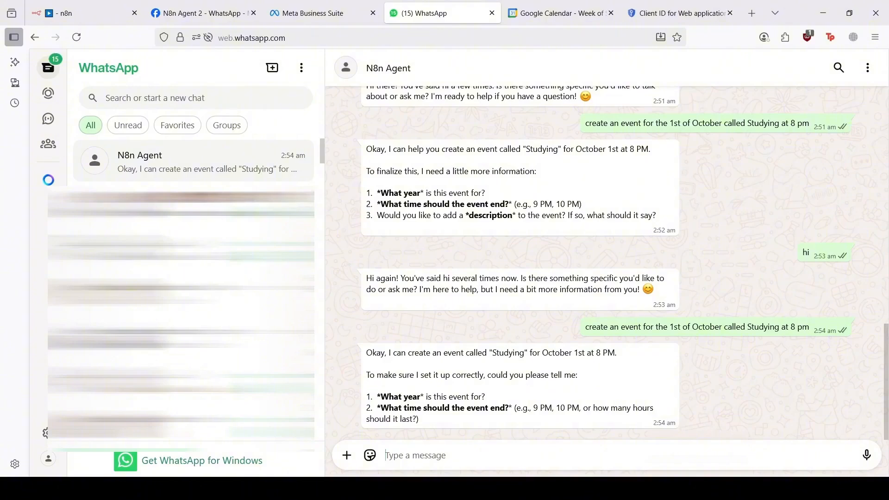
key("ctrl+v")
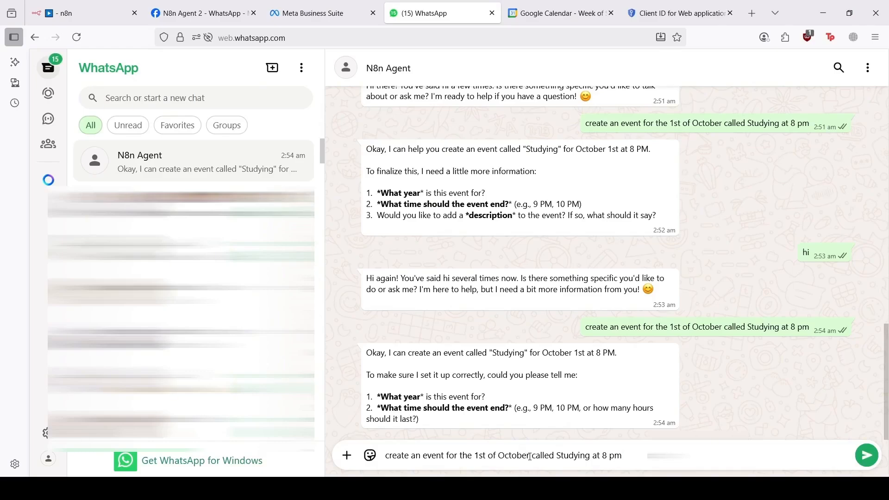
left_click(530, 456)
type(", 2025")
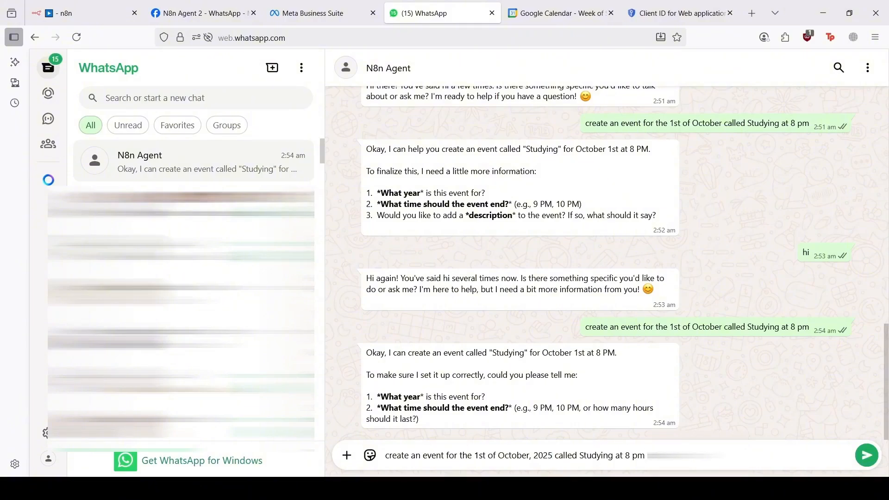
key("Return")
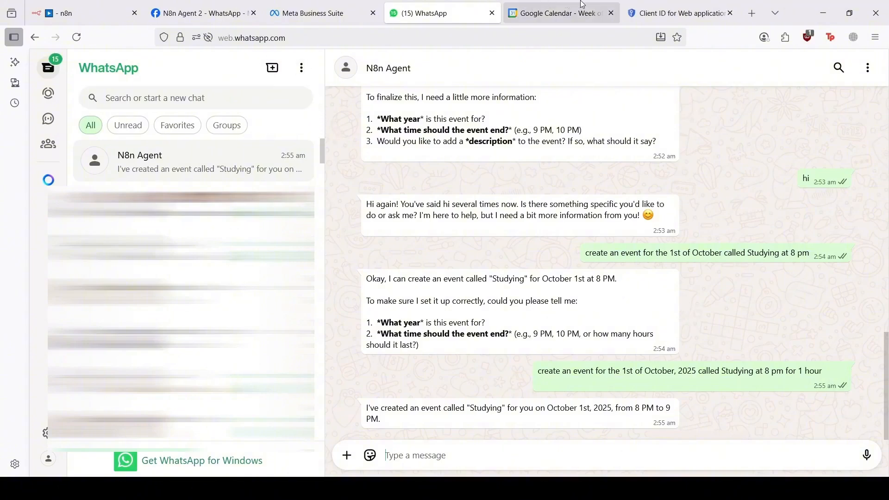
- Switch to Google Calendar and check the evening of 1 October for the requested Studying event
left_click(562, 6)
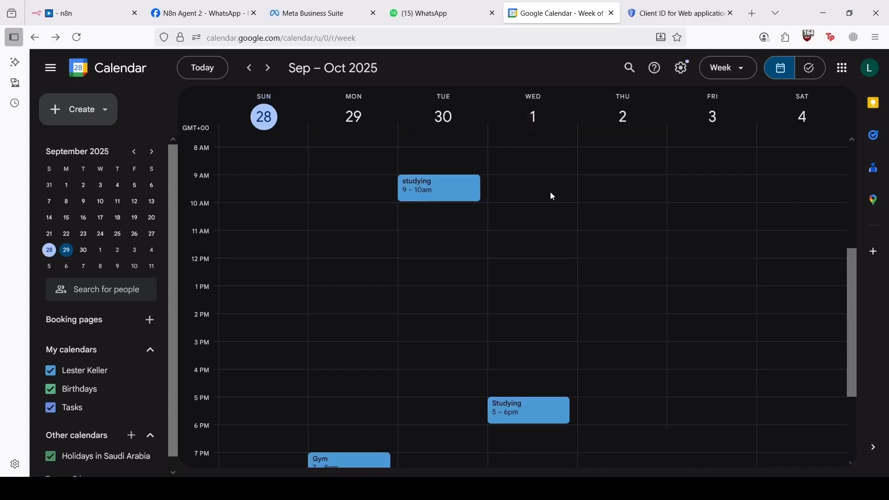
scroll(533, 259, "down", 3)
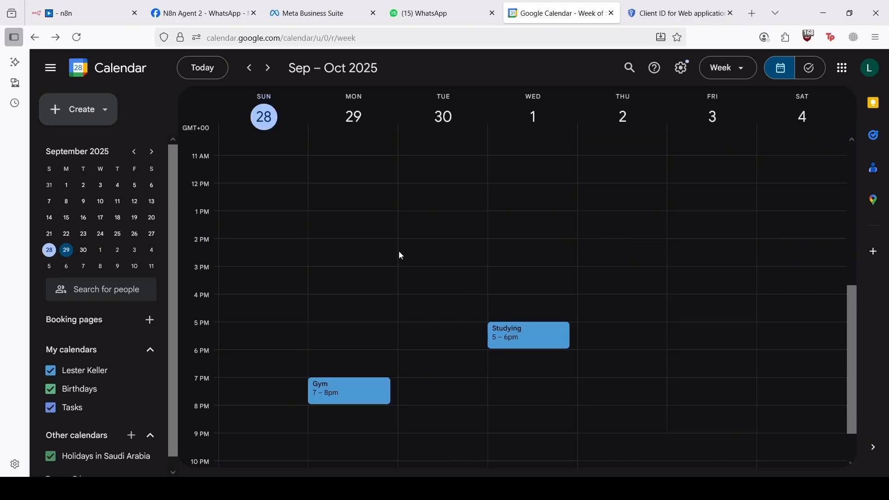
- Switch to n8n, move the Create an event tool aside and add a second Google Calendar tool to the AI Agent
left_click(79, 6)
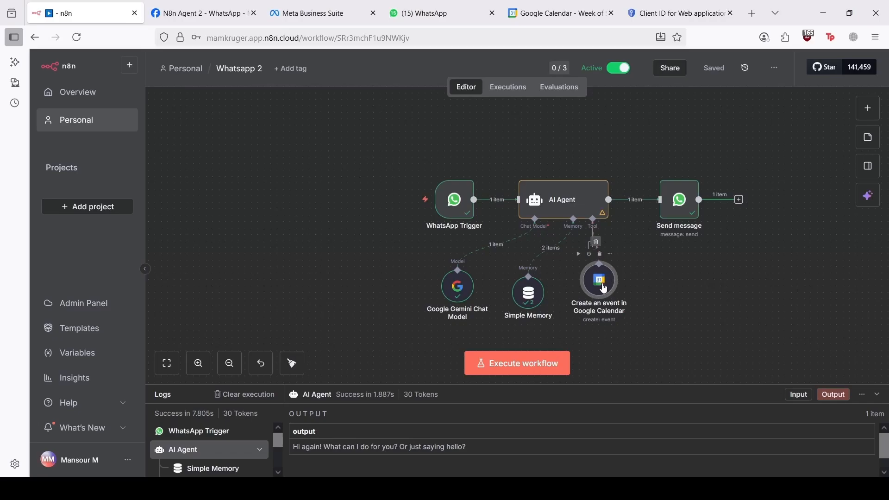
left_click_drag(599, 287, 678, 300)
left_click(593, 246)
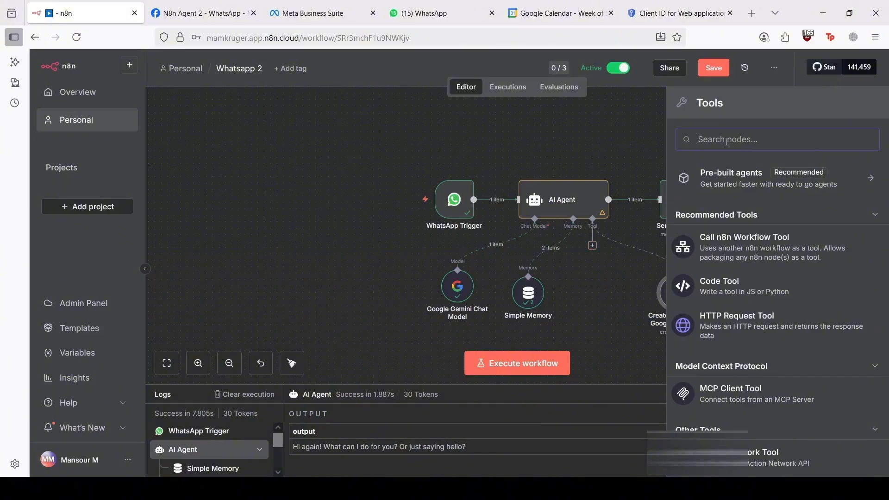
type("calen")
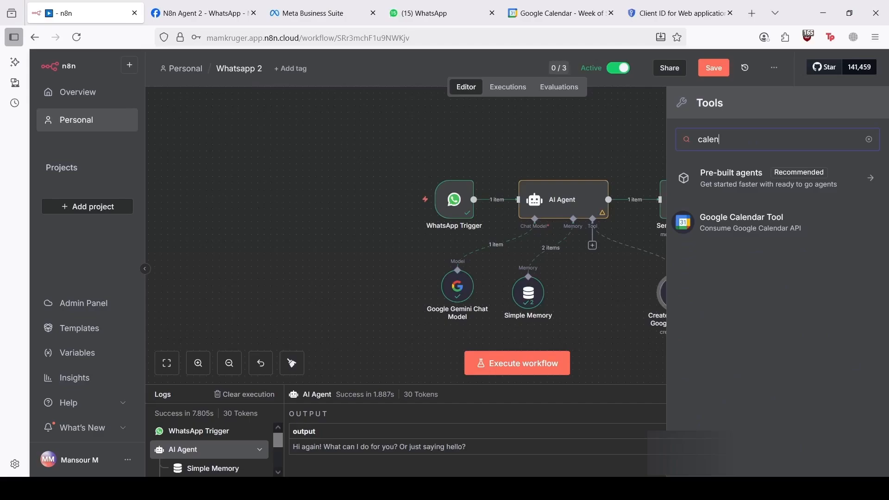
left_click(729, 229)
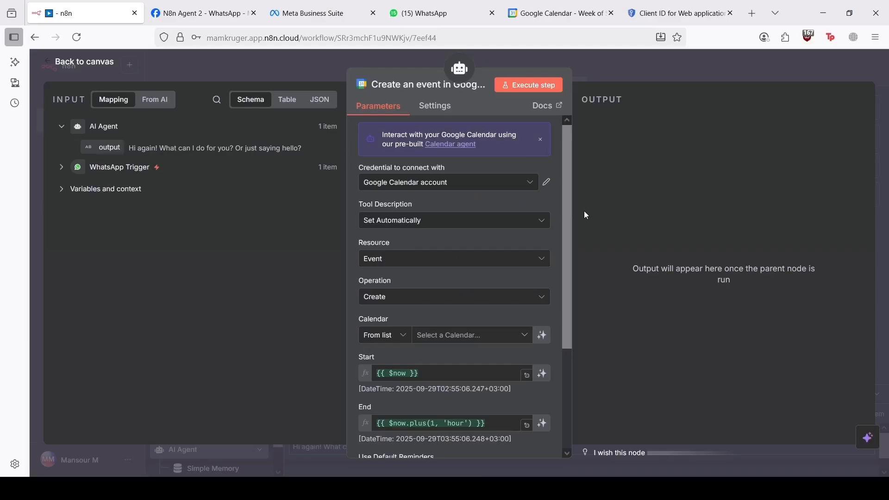
- Configure the new tool with resource Event and operation Get Many, using the account's own e-mail calendar
scroll(527, 217, "down", 1)
scroll(527, 220, "up", 1)
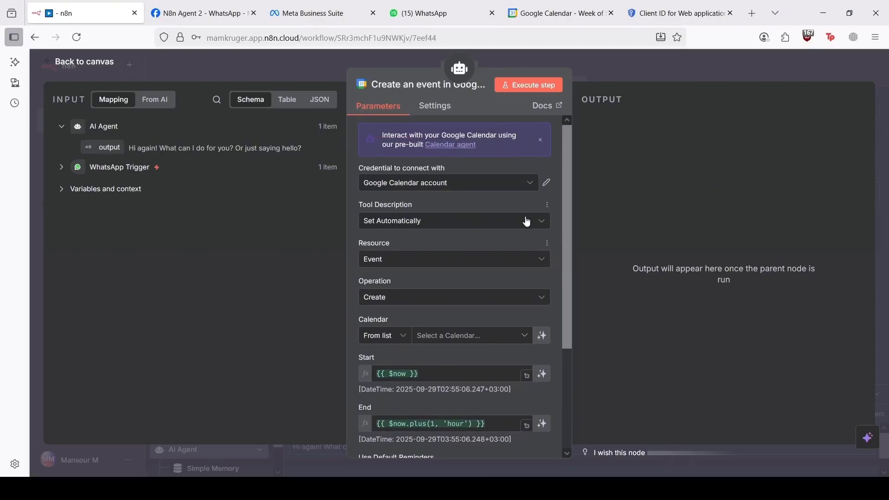
left_click(424, 262)
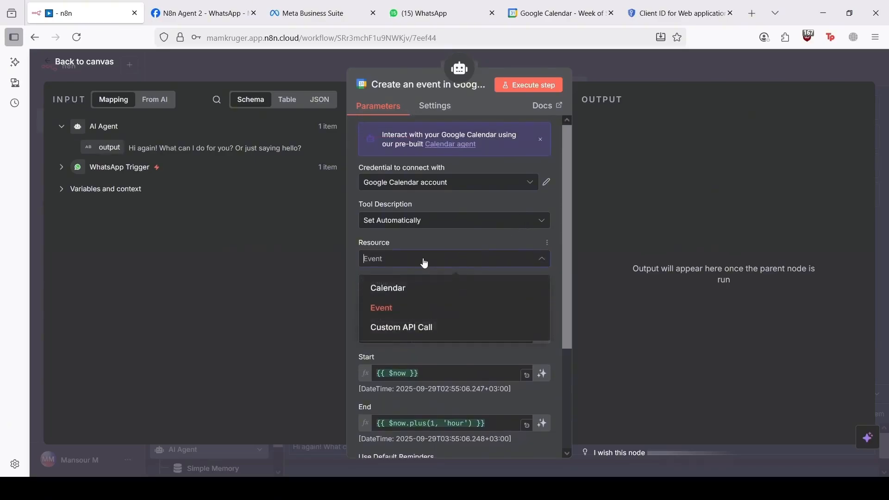
left_click(400, 309)
left_click(416, 298)
scroll(422, 383, "down", 1)
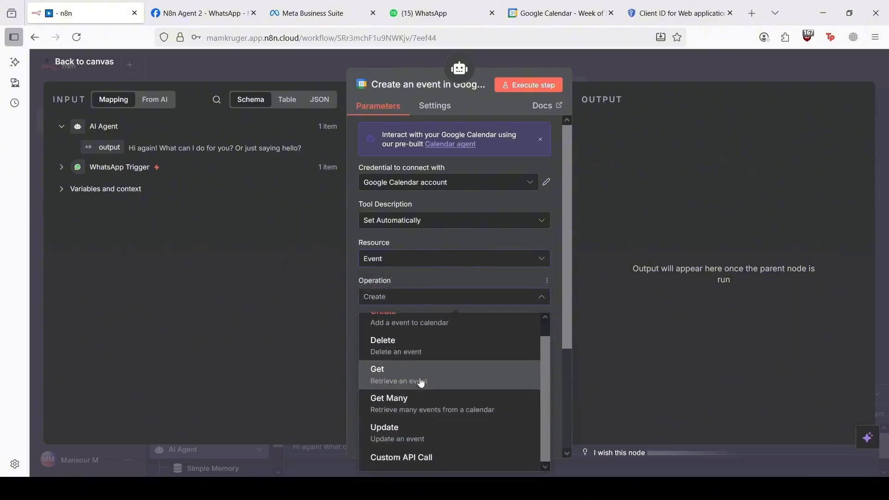
left_click(406, 401)
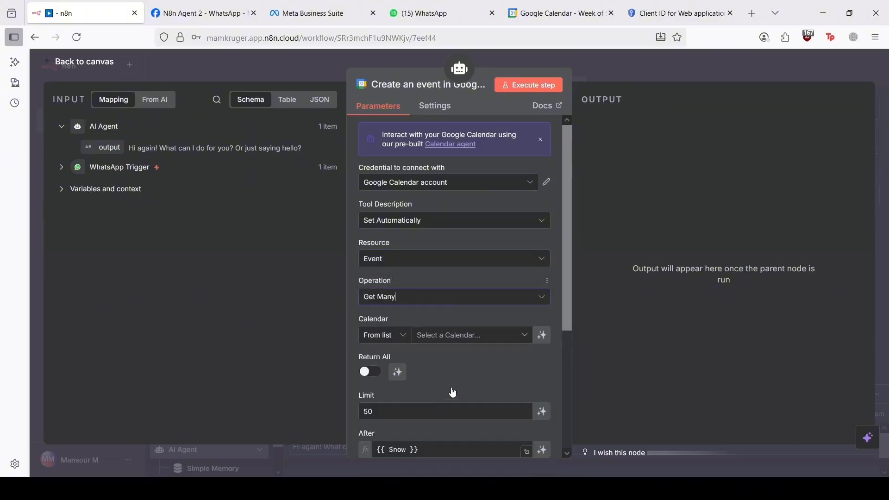
left_click(438, 340)
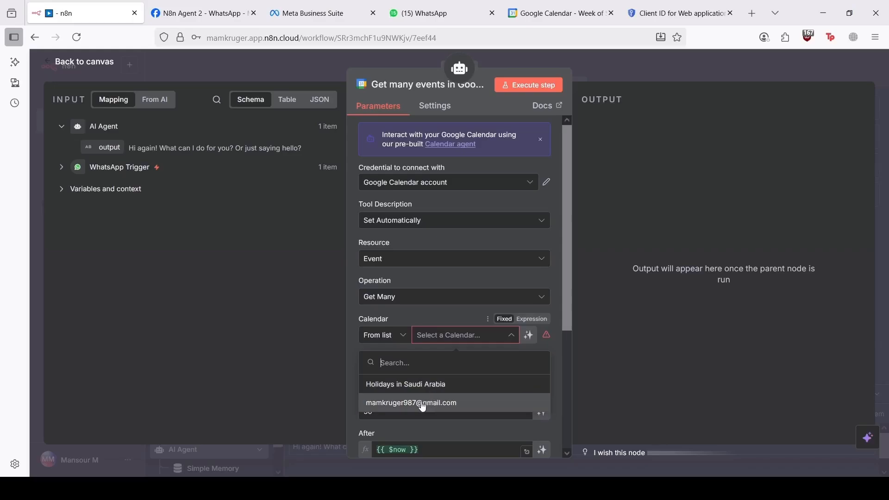
left_click(422, 403)
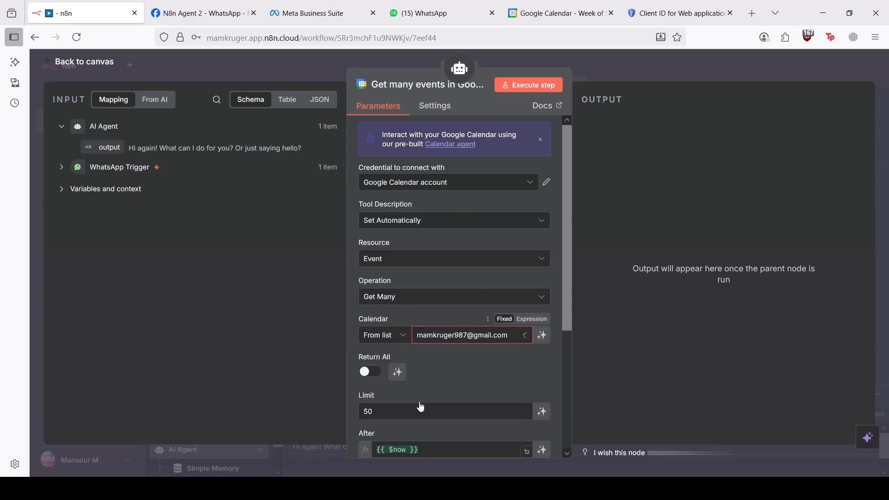
- Replace the After value with the expression {{ $fromAI("AfterTime") }}
scroll(454, 381, "down", 3)
scroll(456, 381, "down", 1)
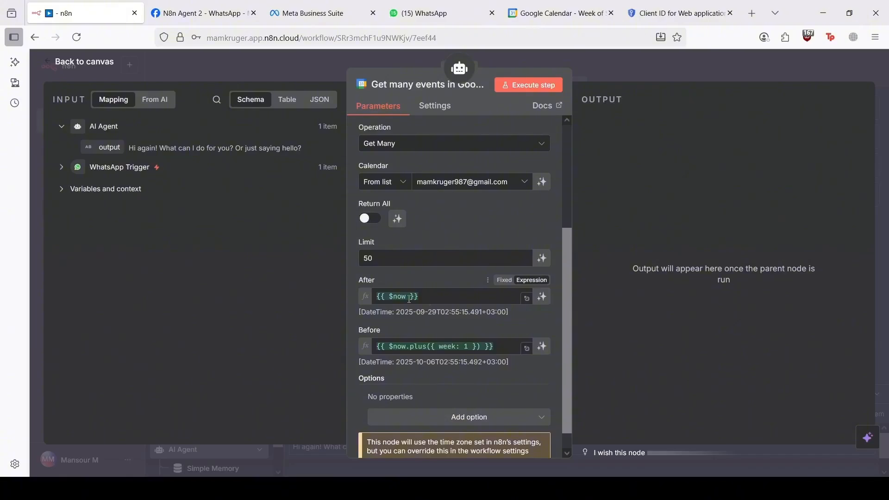
left_click_drag(422, 297, 378, 296)
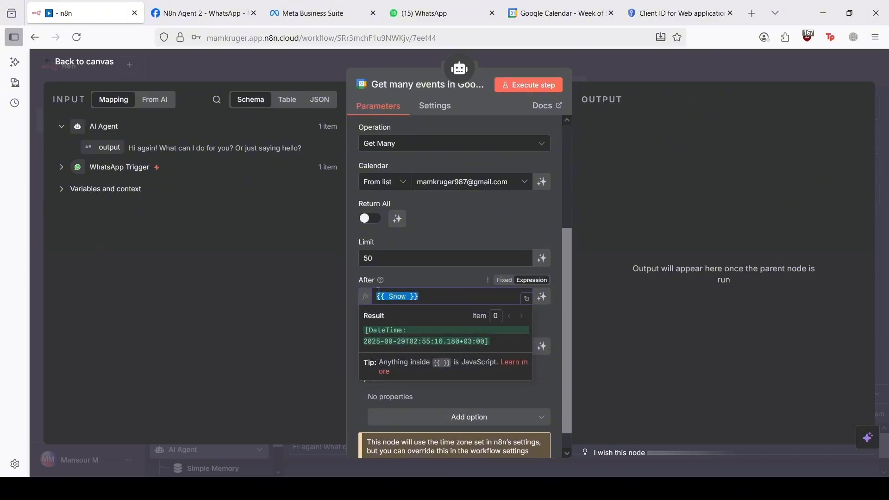
type("{")
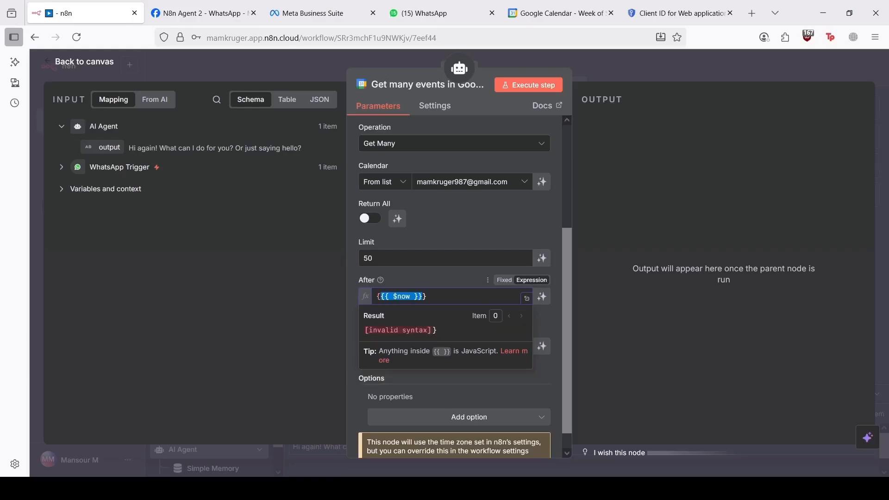
triple_click(443, 293)
key("BackSpace")
type("{{ ")
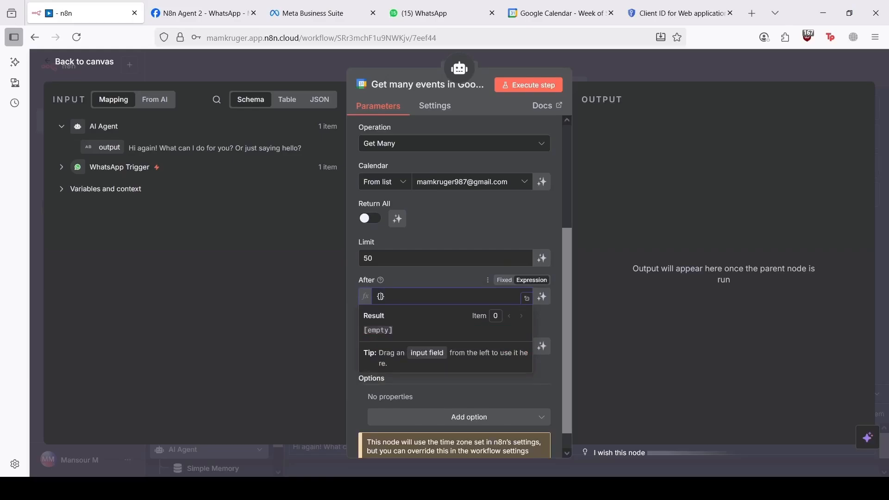
type("$fro")
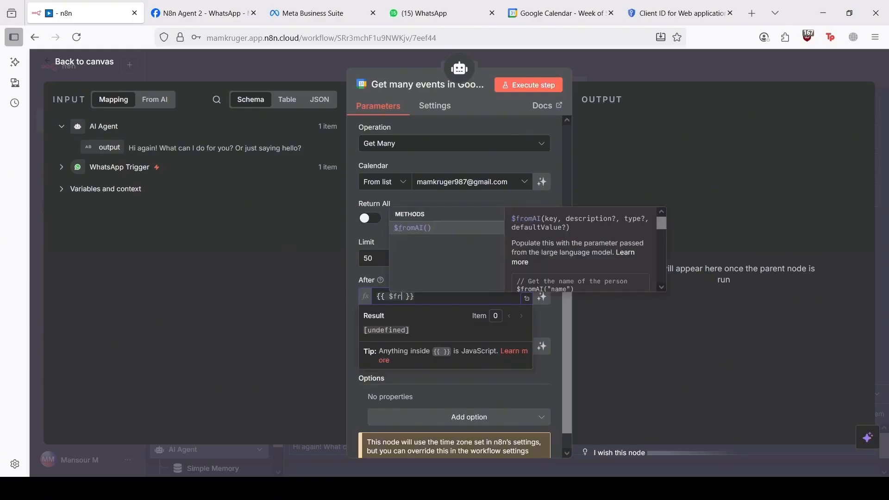
type("m")
key("Return")
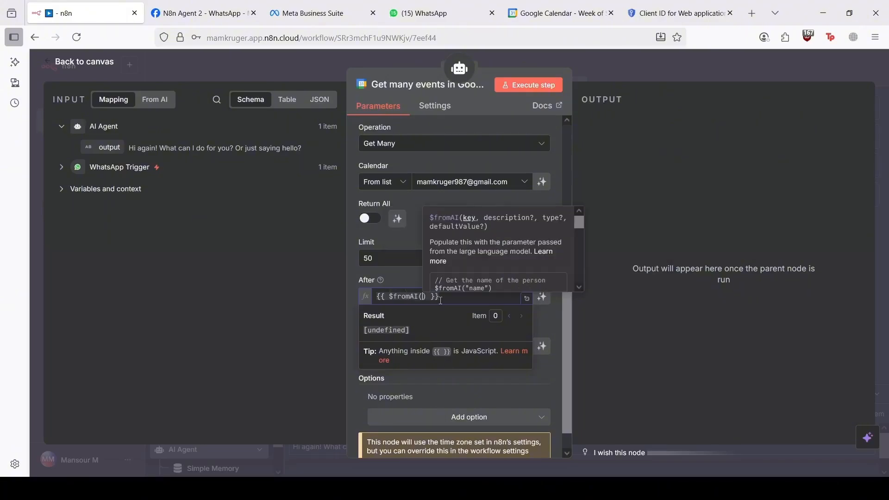
type("\"")
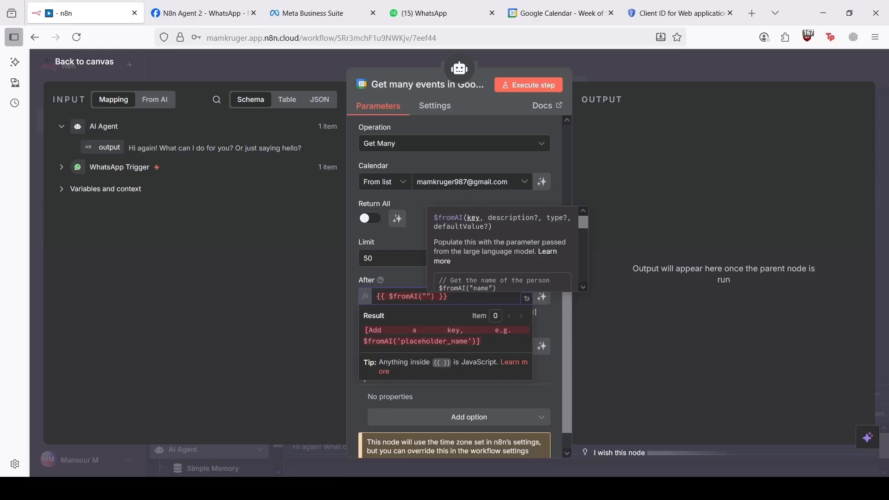
type("AfterTi")
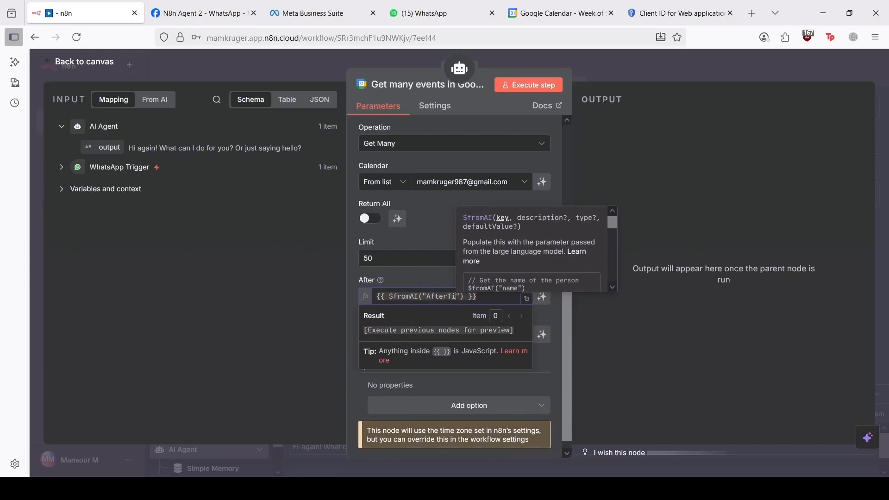
type("me")
- Copy the After expression into the Before value and change its key to make {{ $fromAI("beforeTime") }}
key("ctrl+a")
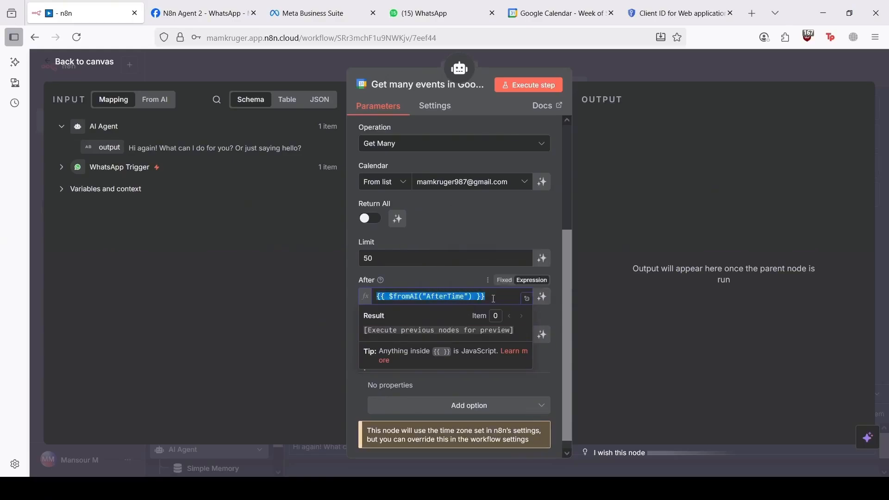
key("ctrl+c")
left_click(558, 321)
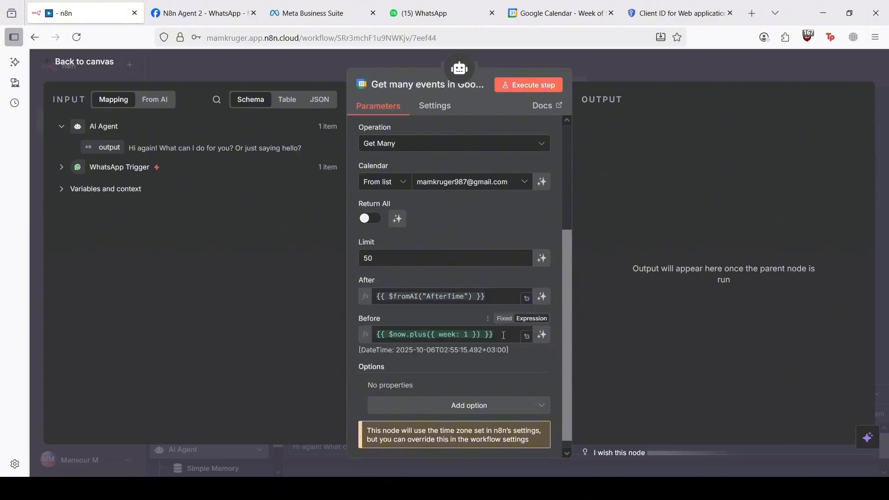
left_click(444, 334)
key("ctrl+a")
key("ctrl+v")
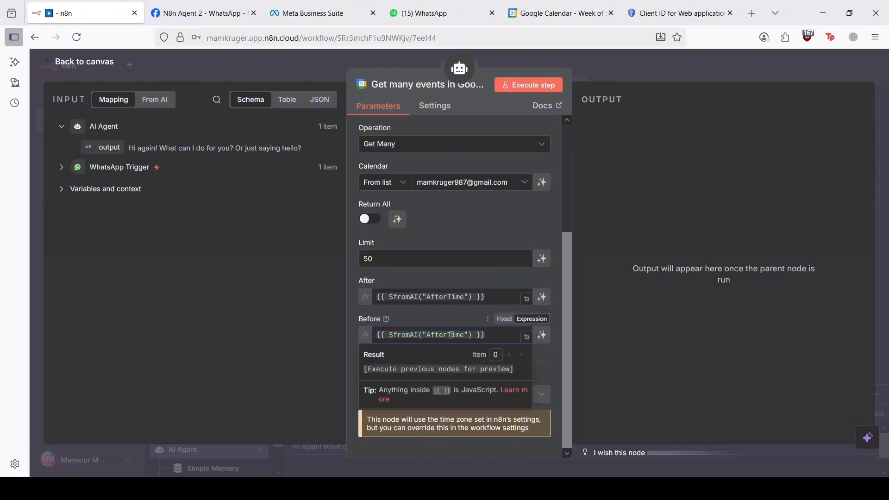
left_click_drag(448, 334, 427, 334)
type("before")
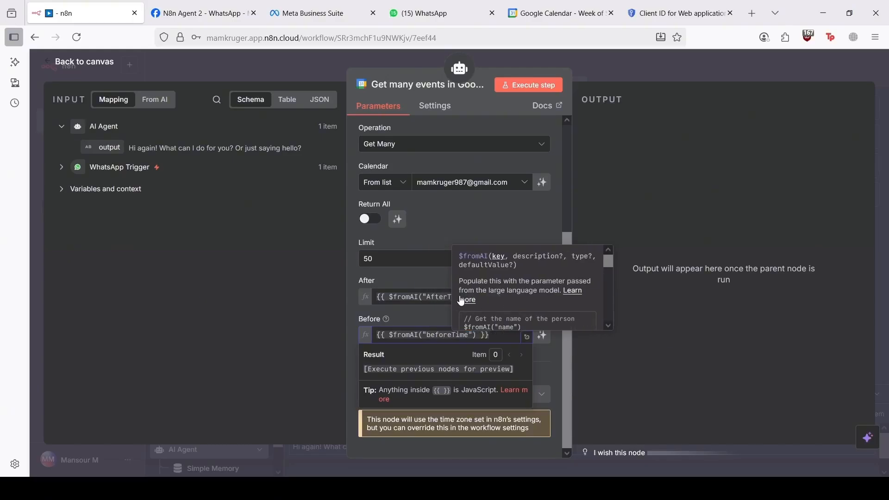
- Change the key in the After expression to lowercase "afterTime"
left_click(431, 297)
key("BackSpace")
type("b")
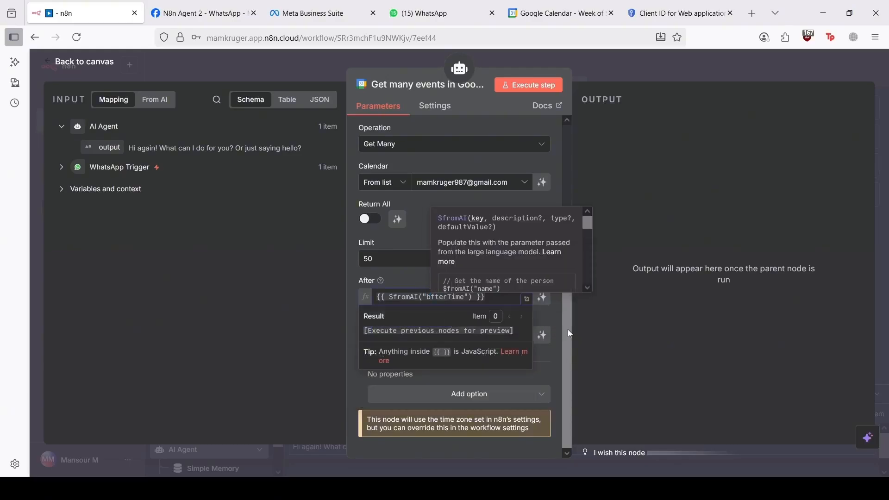
key("BackSpace")
type("a")
left_click(557, 340)
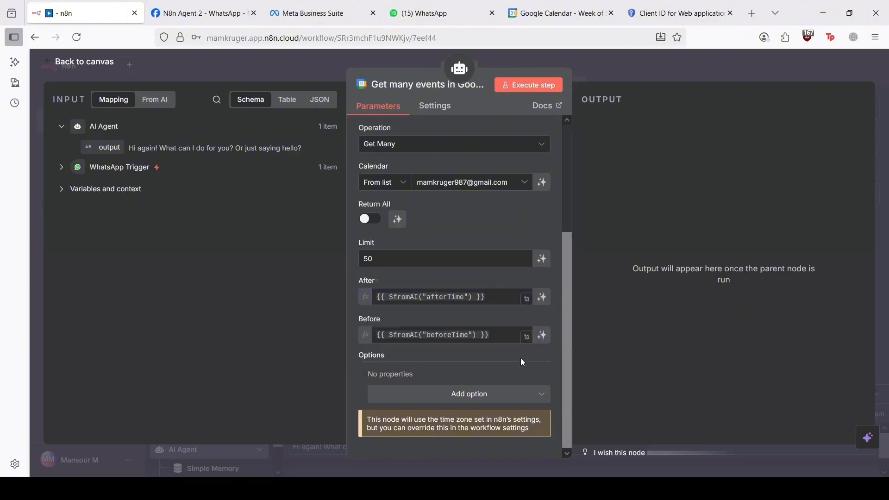
- Return to the workflow canvas and save the workflow with the new Get many events tool
scroll(517, 358, "up", 1)
scroll(515, 358, "up", 4)
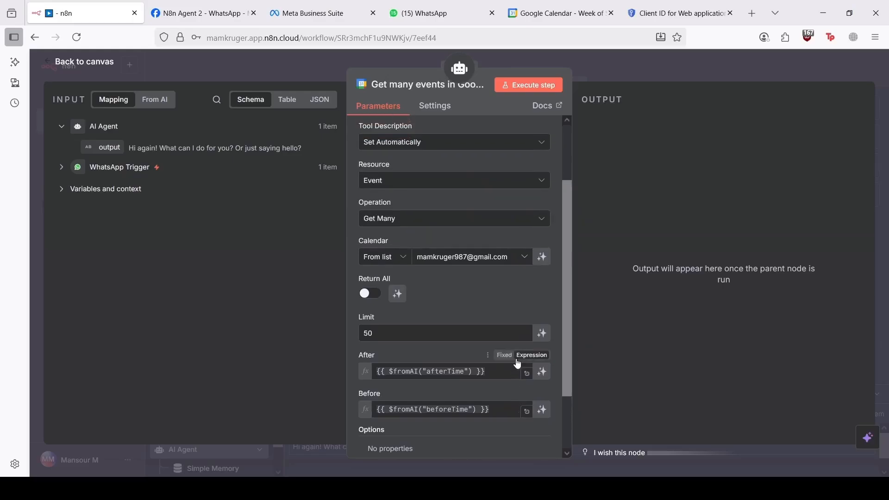
left_click(67, 65)
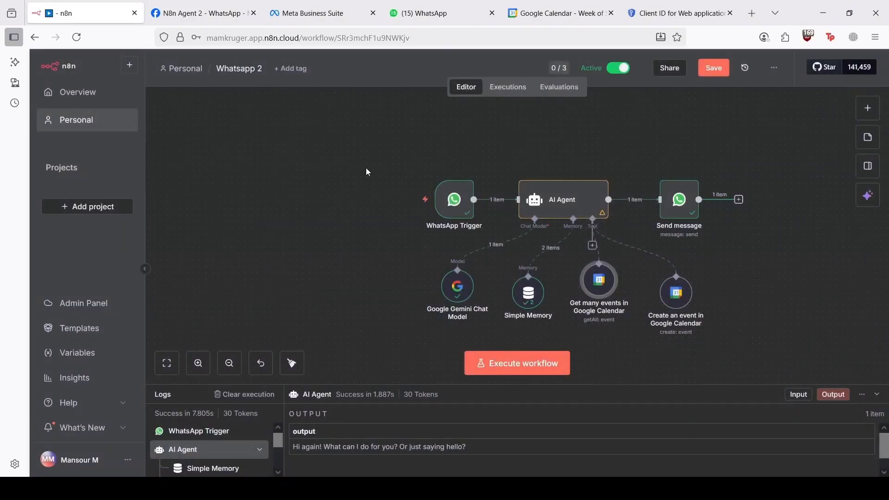
left_click(721, 66)
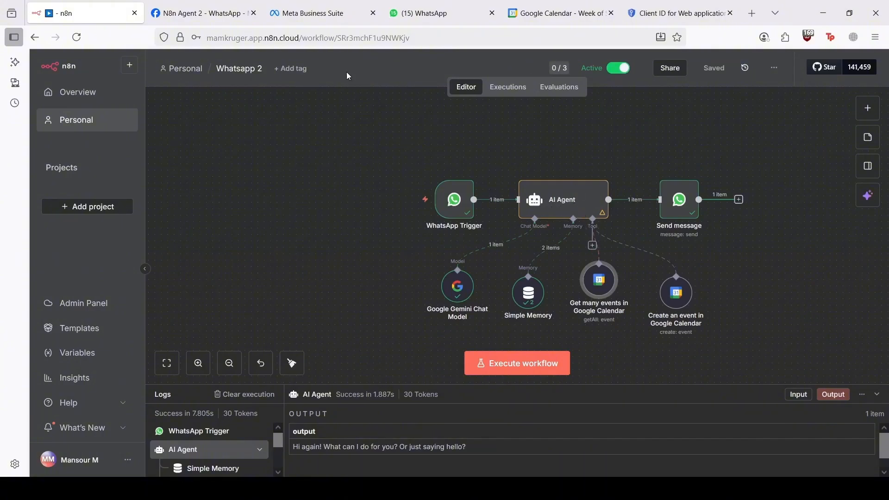
- Switch to WhatsApp and send "hi" to N8n Agent to test the updated workflow
left_click(430, 17)
left_click(467, 455)
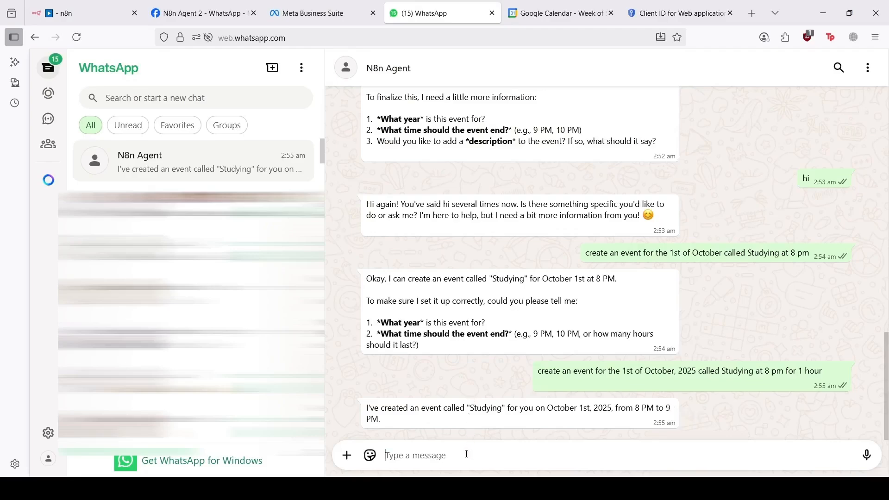
type("hi")
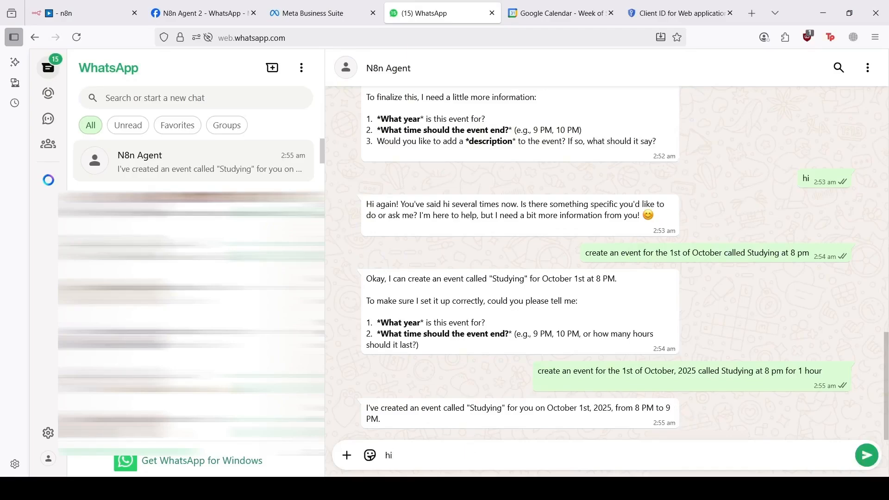
key("Return")
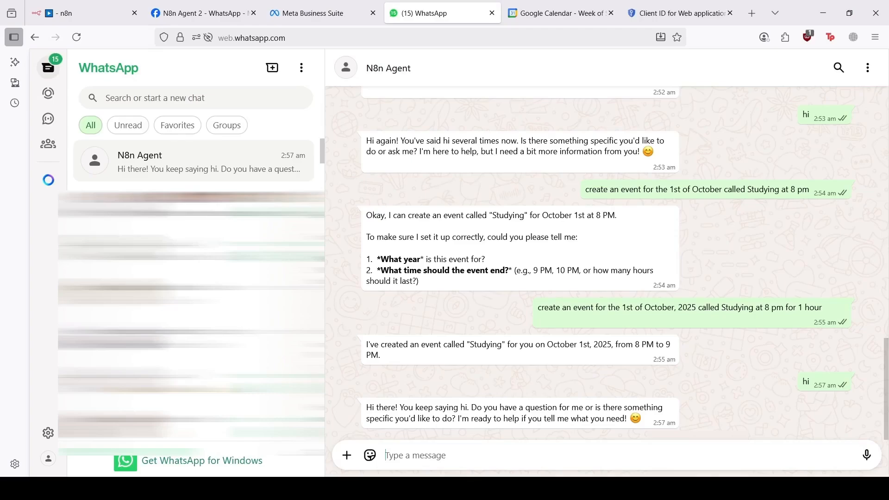
- Send the message "get all events for tomorrow" to N8n Agent
left_click_drag(460, 408, 464, 408)
left_click(438, 450)
type("get all e")
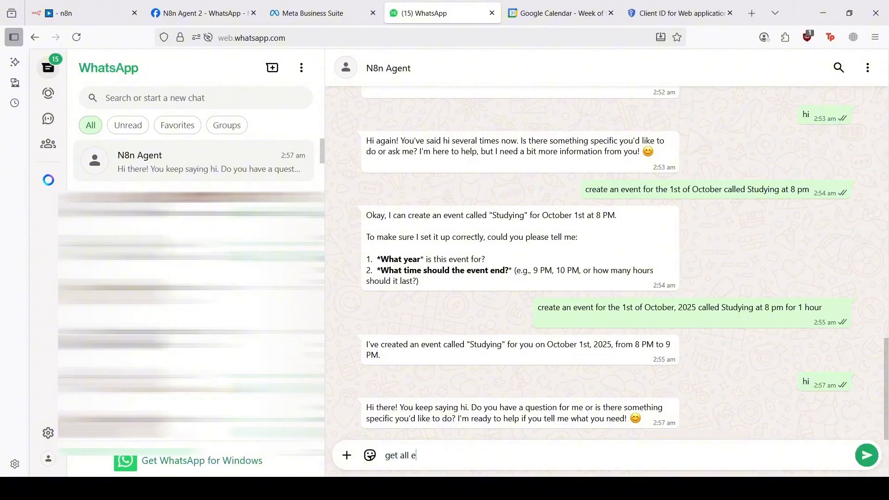
type("vents for tomorrow")
key("Return")
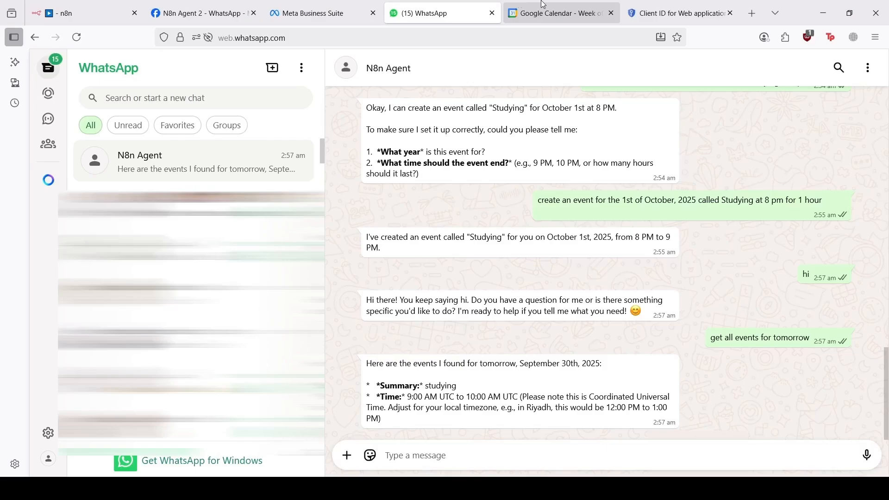
- Switch to Google Calendar to compare the 30 September events with the agent's reply, and return to n8n
left_click(520, 5)
scroll(492, 218, "up", 4)
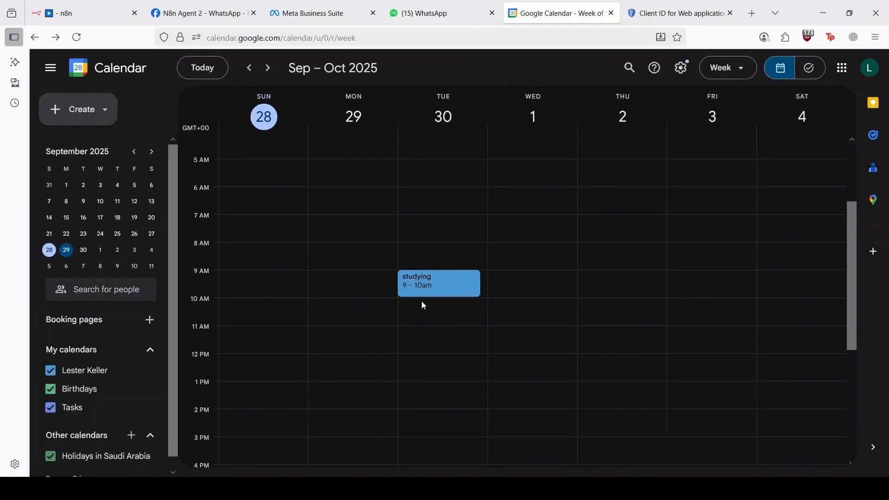
scroll(426, 307, "down", 3)
scroll(427, 308, "up", 5)
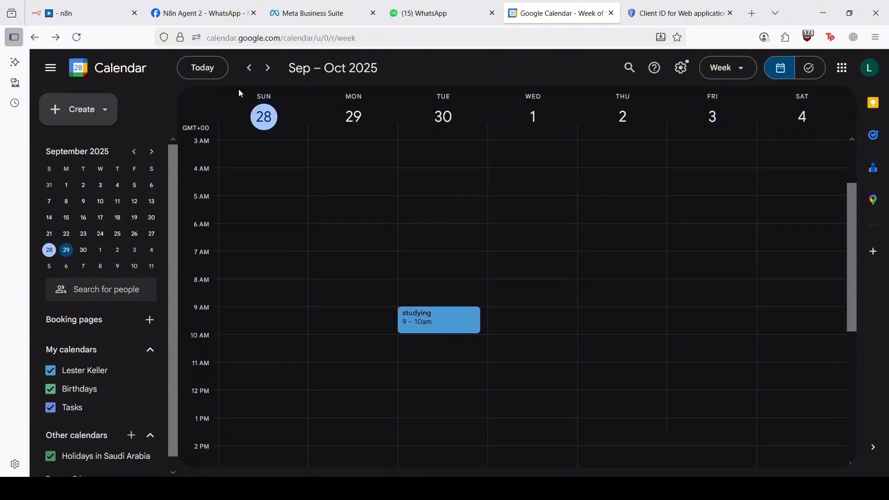
left_click(105, 7)
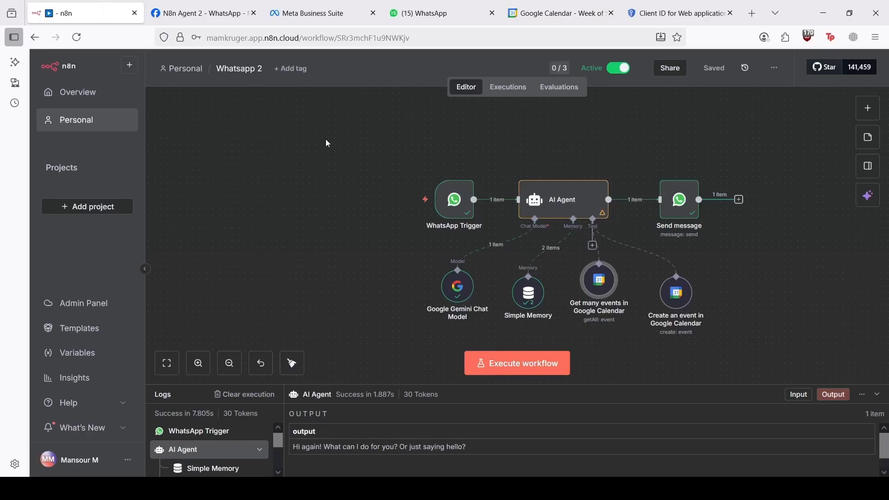